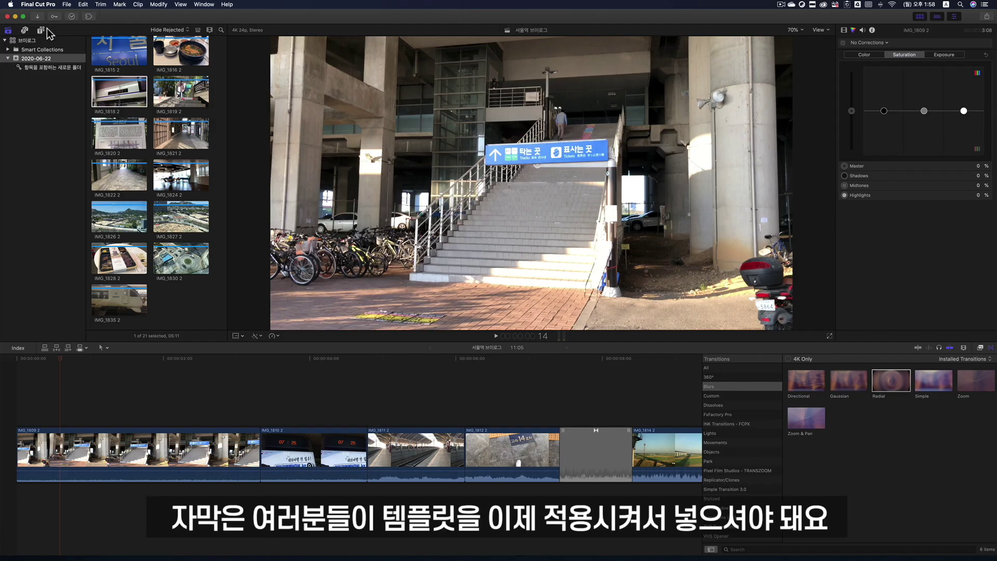
- Browse the animated title templates in the Build In/Out category of the titles library
left_click(32, 31)
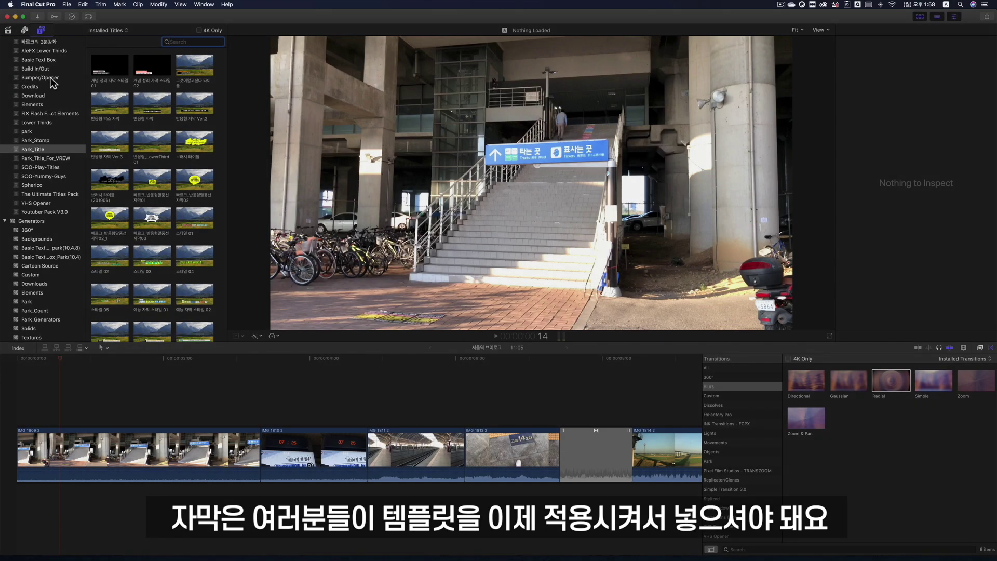
scroll(51, 77, "up", 3)
scroll(36, 42, "up", 1)
left_click(29, 40)
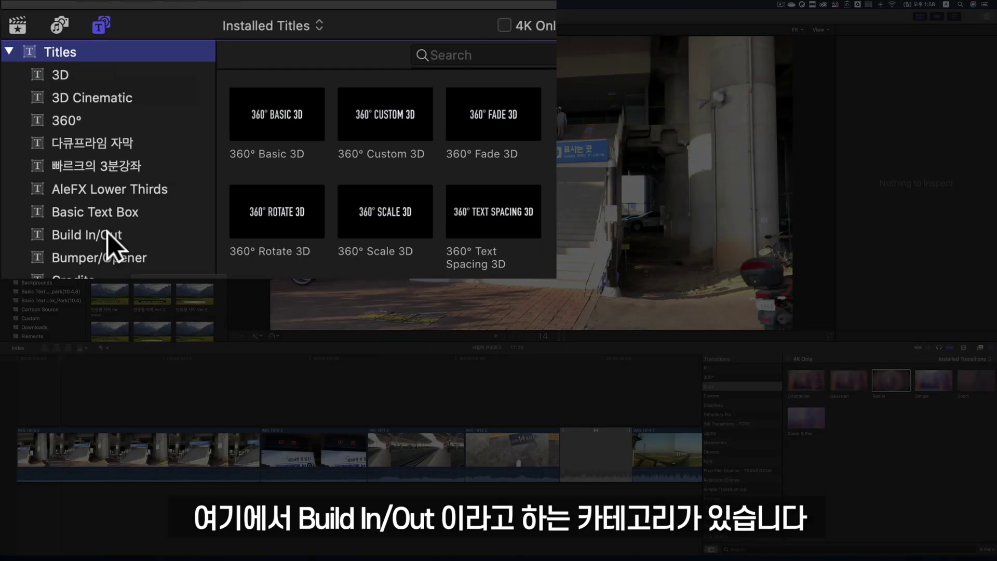
left_click(107, 233)
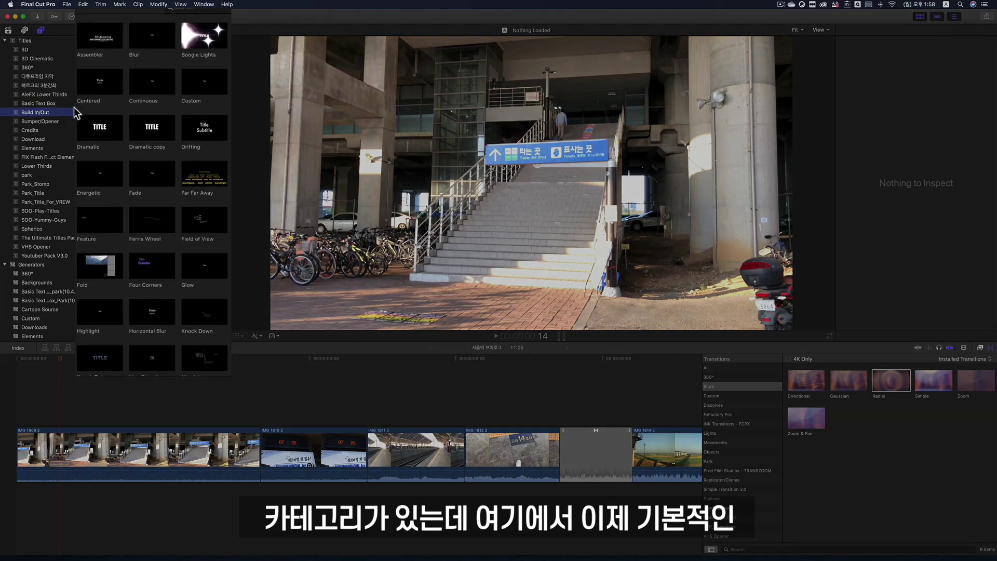
scroll(167, 110, "down", 3)
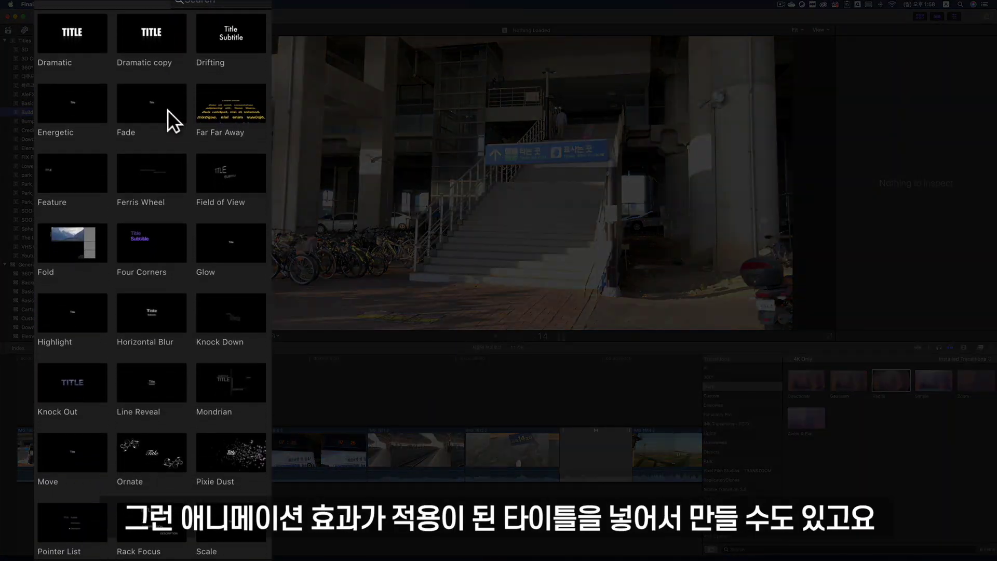
scroll(167, 110, "down", 5)
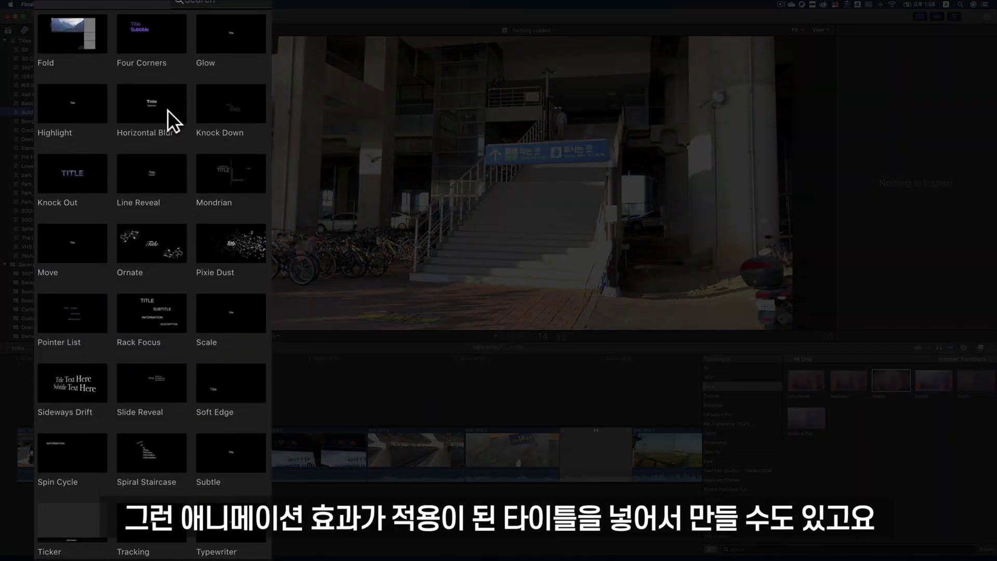
scroll(168, 110, "down", 3)
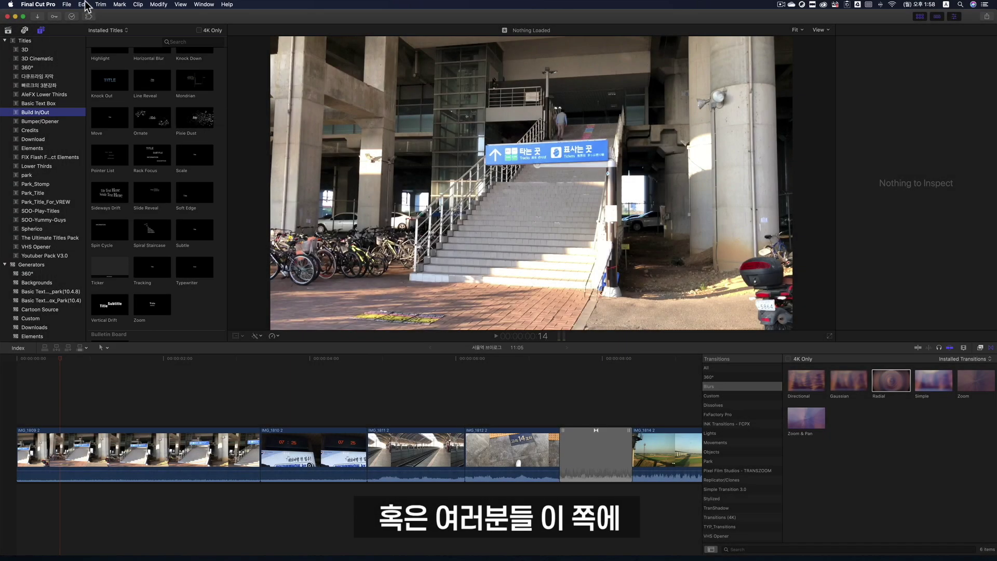
- Connect a Basic Title above the first clip at the playhead and select it for editing
left_click(84, 4)
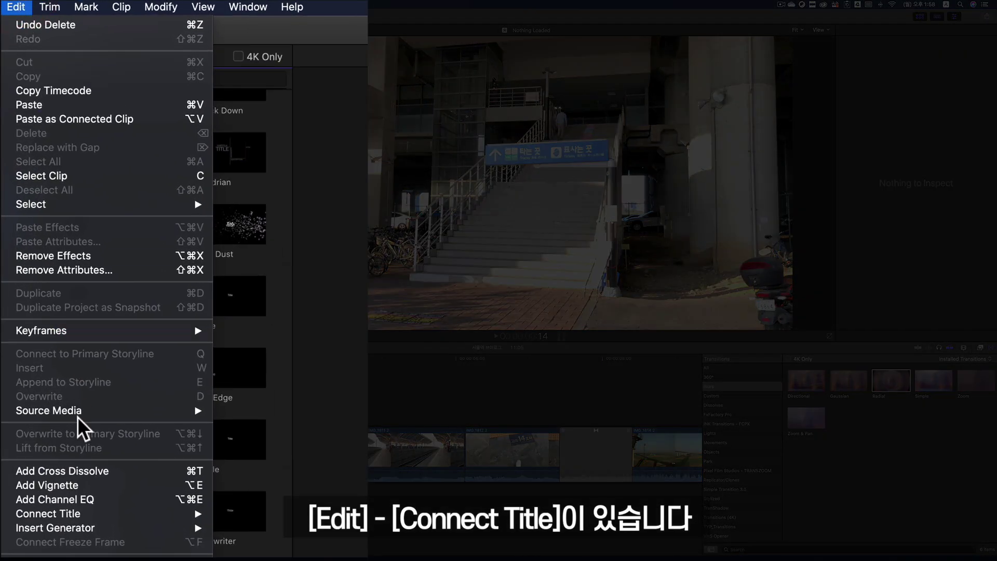
mouse_move(86, 514)
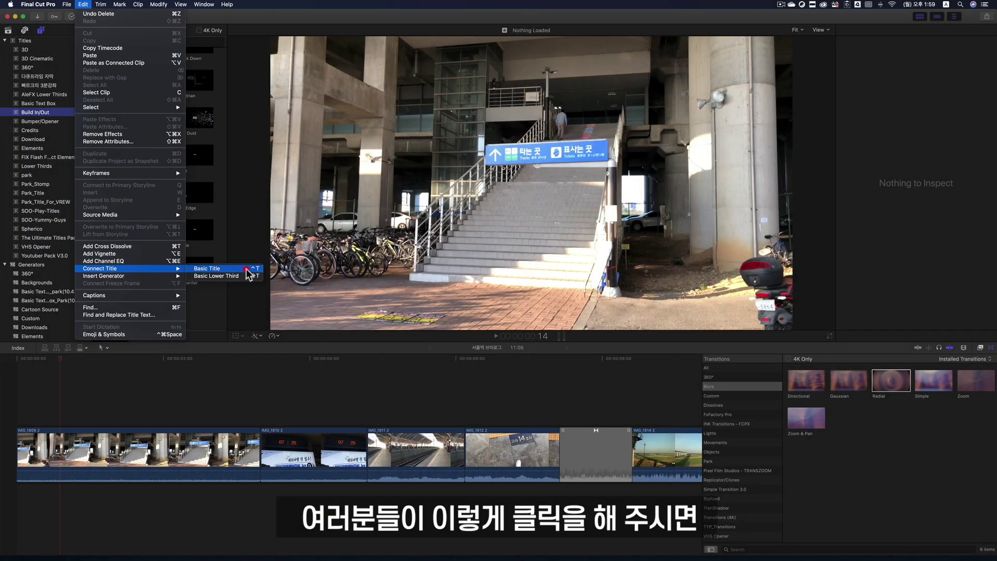
left_click(247, 268)
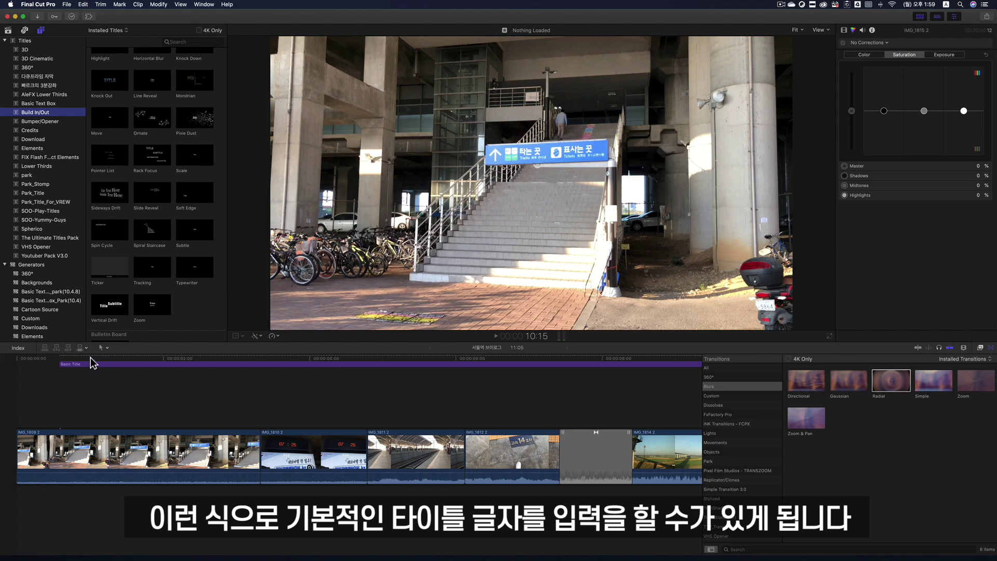
left_click(64, 358)
left_click(65, 346)
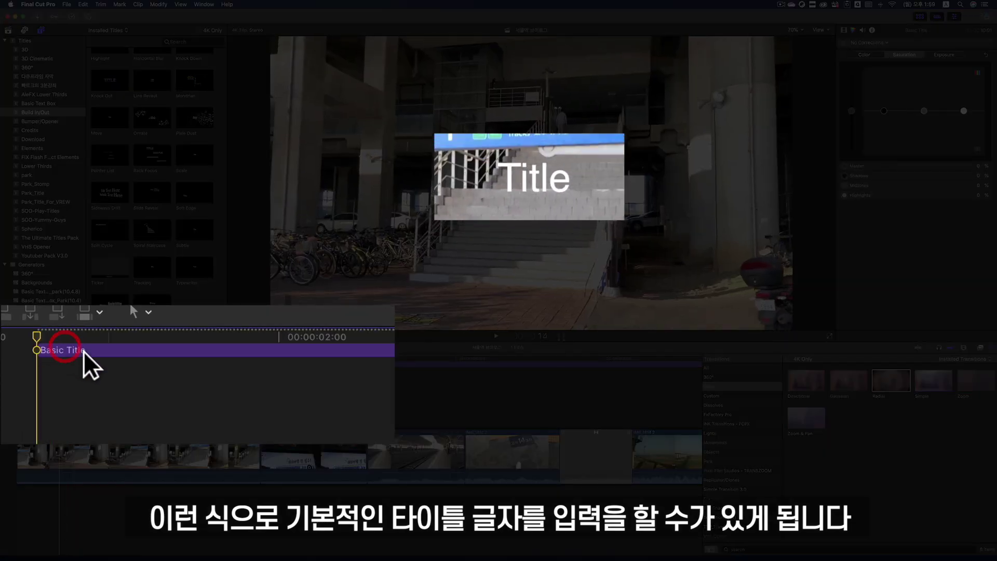
left_click(535, 181)
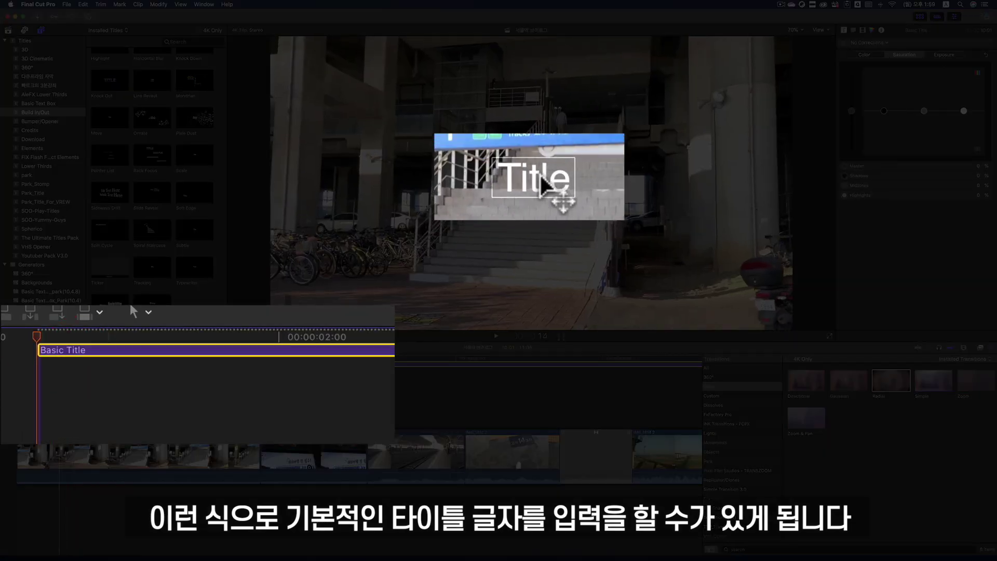
- Shorten the Basic Title clip to a duration of 2:18 so it ends with the first video clip
key("super+minus")
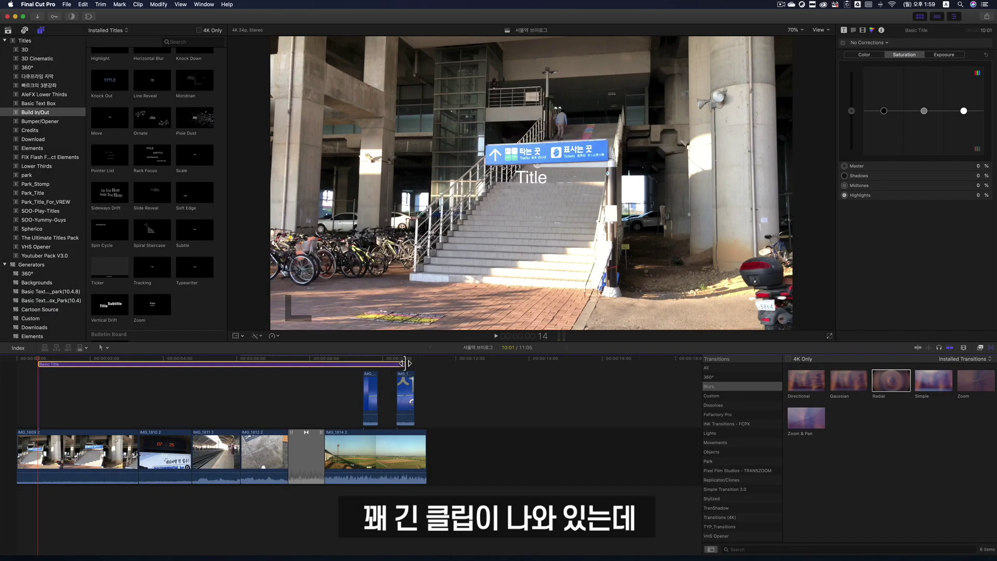
left_click_drag(404, 363, 257, 363)
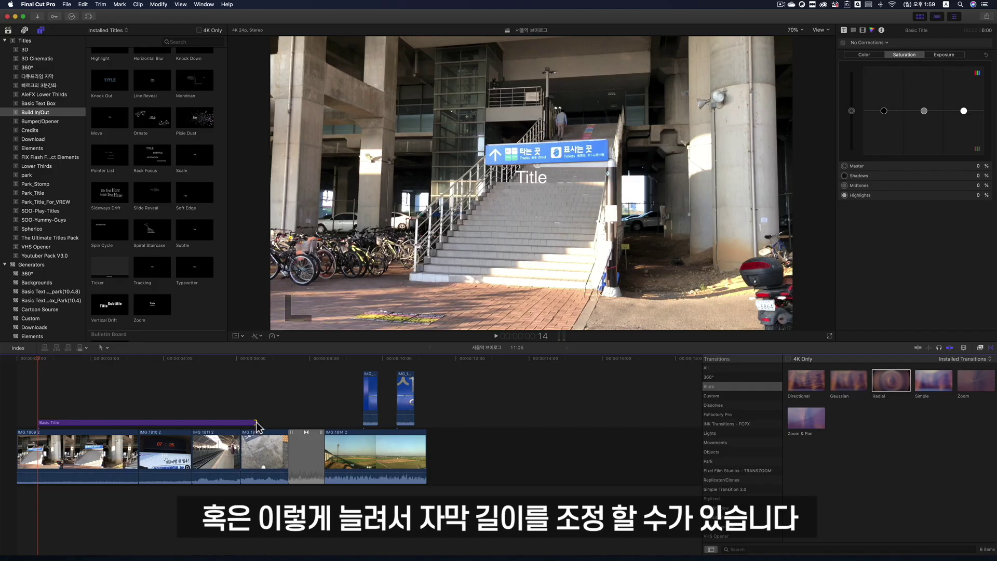
left_click_drag(256, 422, 129, 420)
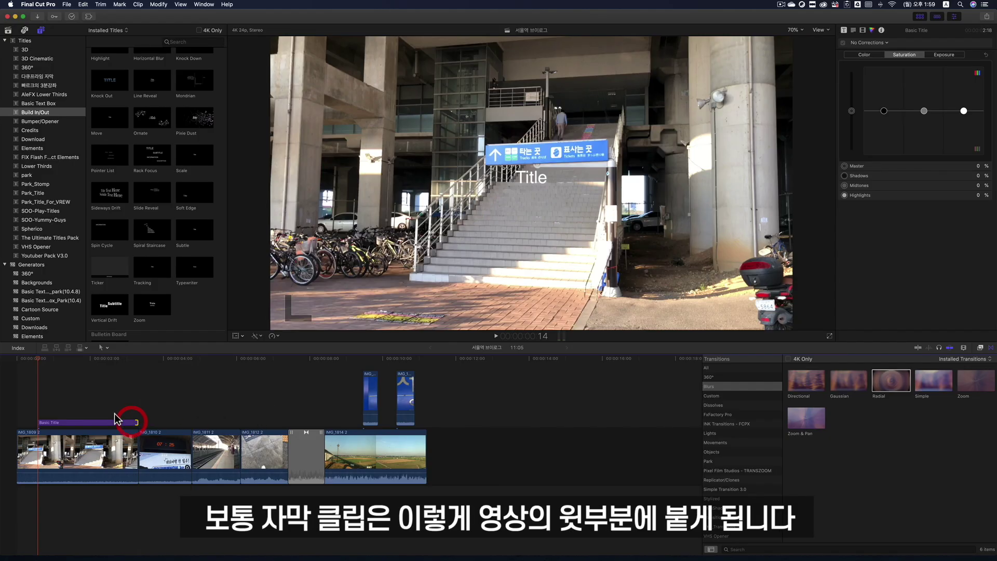
- Change the title's text to "오늘 기차를 타러 왔어요" and move it to the frame's lower-left area, about X -569 px, Y -437 px
key("super+equal")
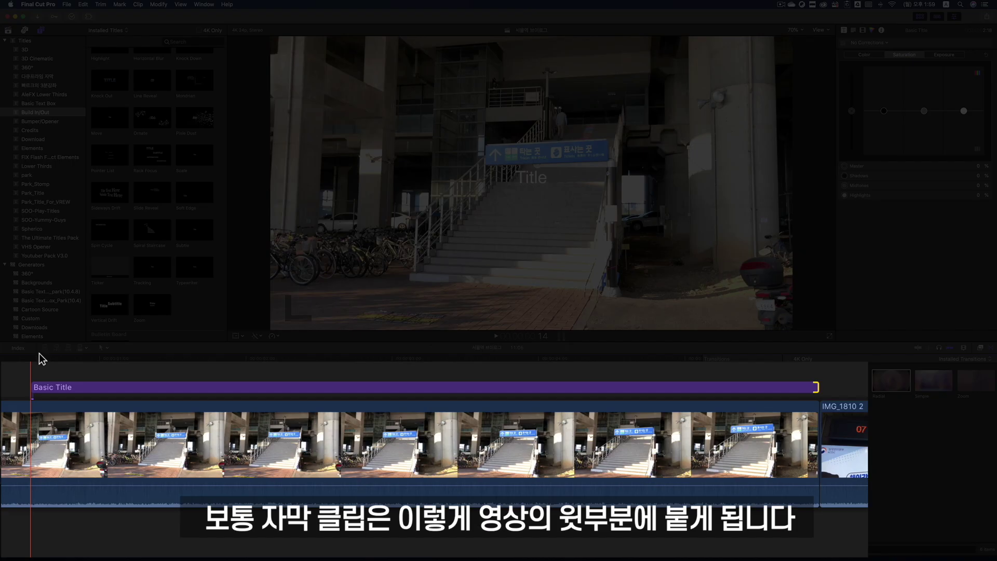
left_click(39, 356)
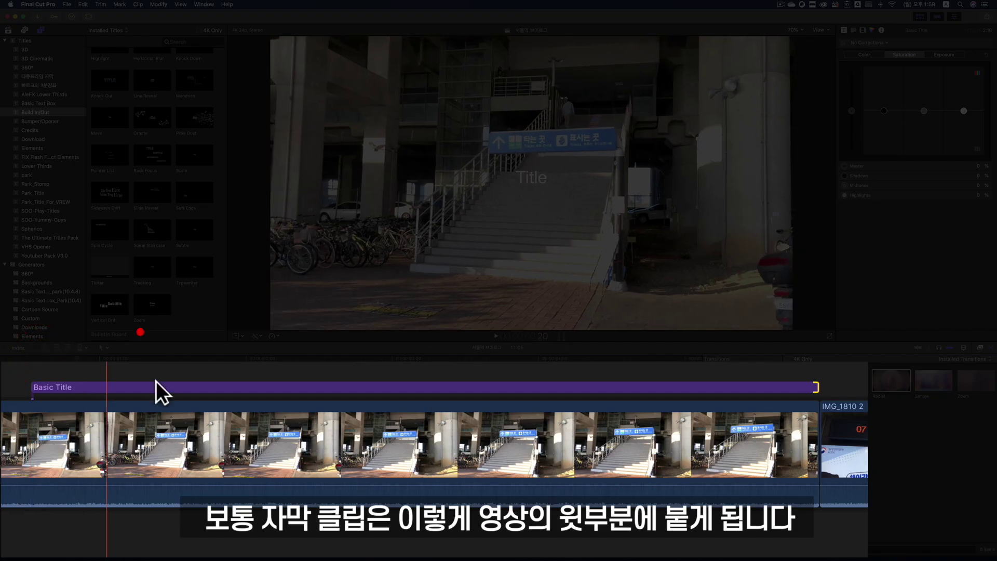
left_click(145, 393)
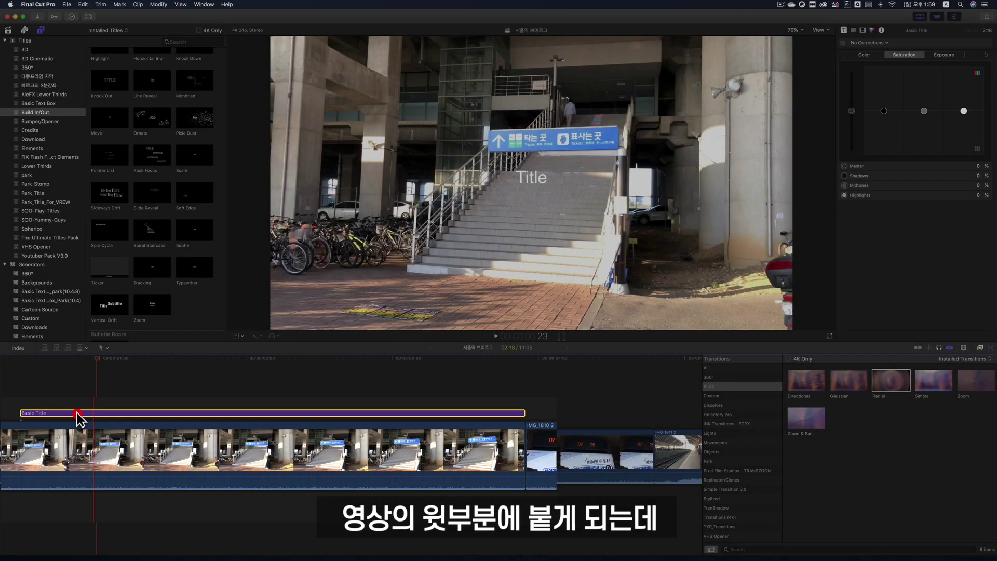
left_click(83, 421)
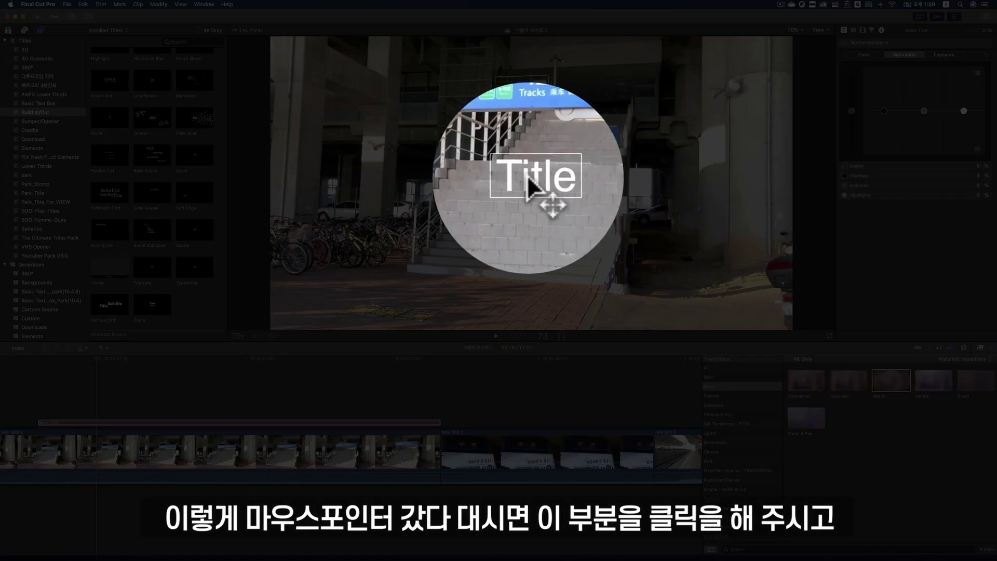
left_click(527, 176)
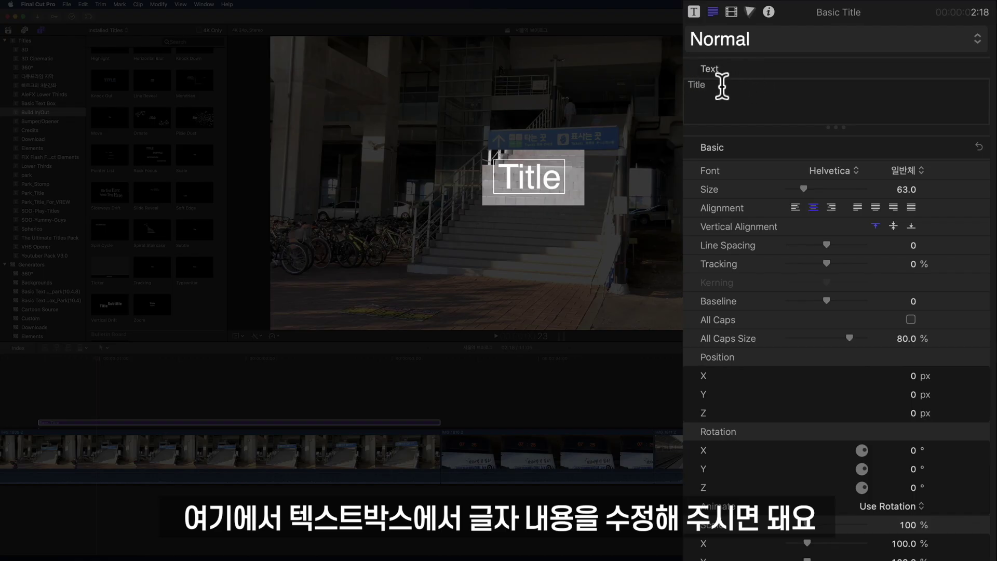
left_click(721, 86)
left_click_drag(746, 85, 800, 63)
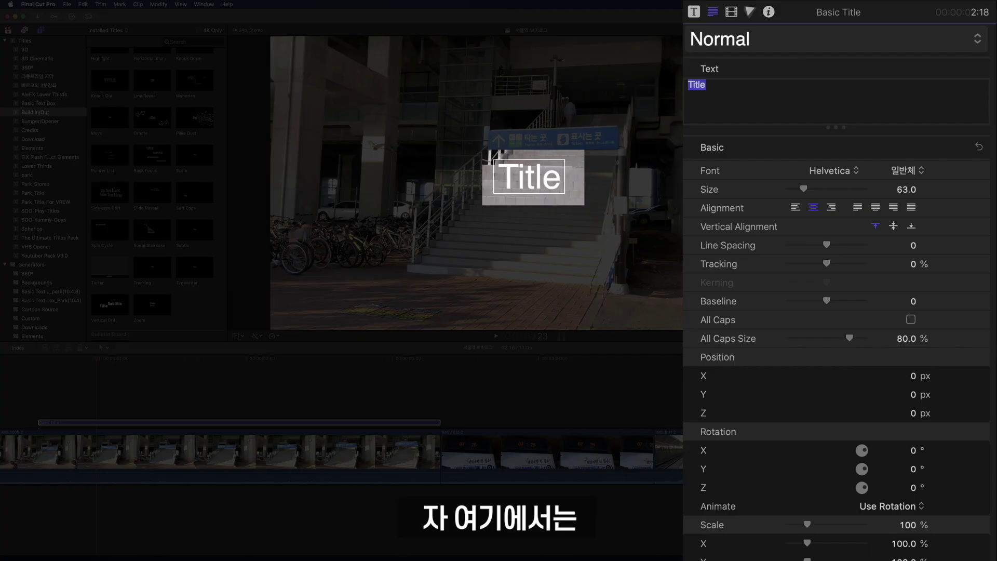
type("오늘 기차를 ㅌㅏ러 왔어요")
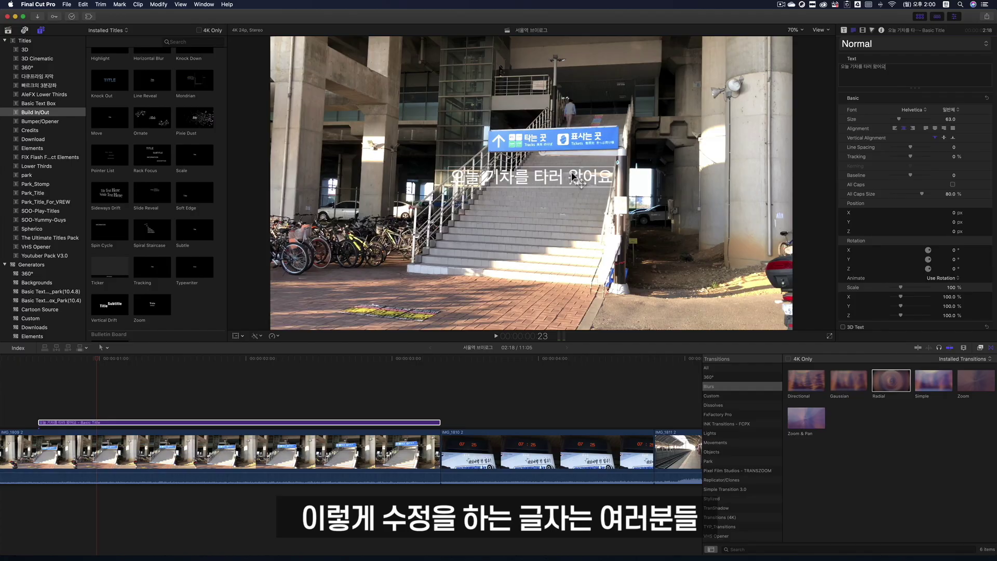
left_click_drag(571, 179, 416, 293)
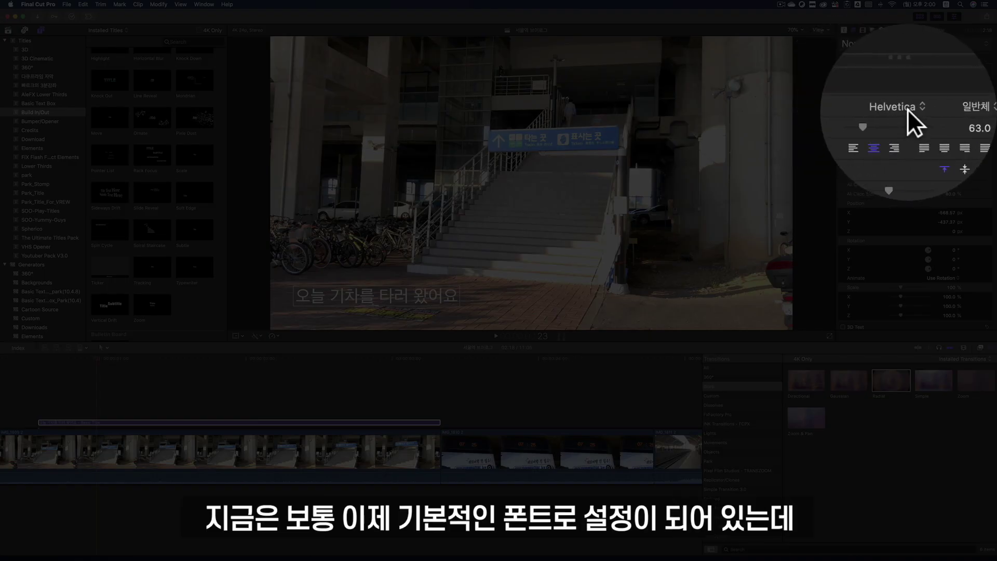
- Set the title's font to 배달의민족 주아 and increase its size to 75
left_click(908, 109)
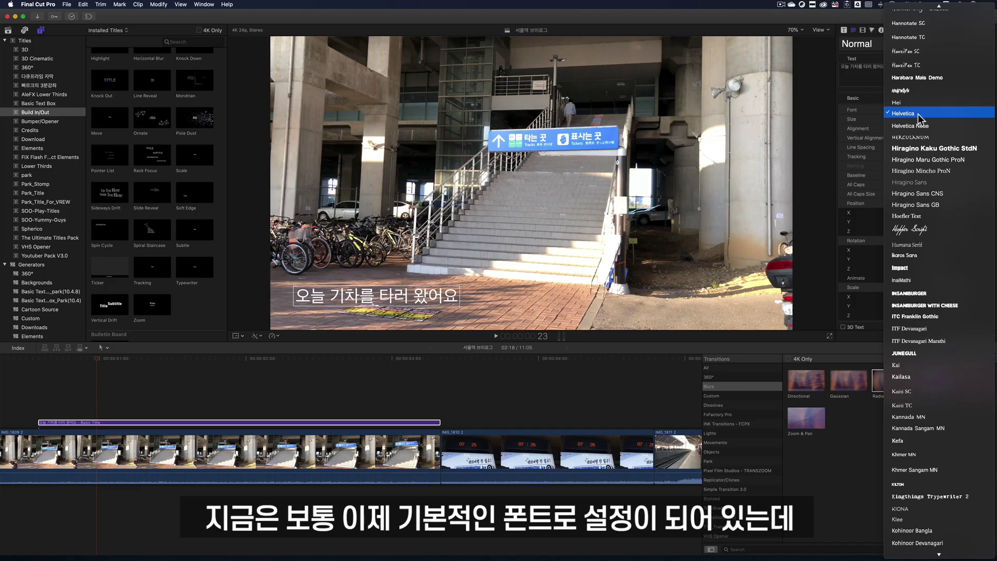
scroll(918, 114, "up", 10)
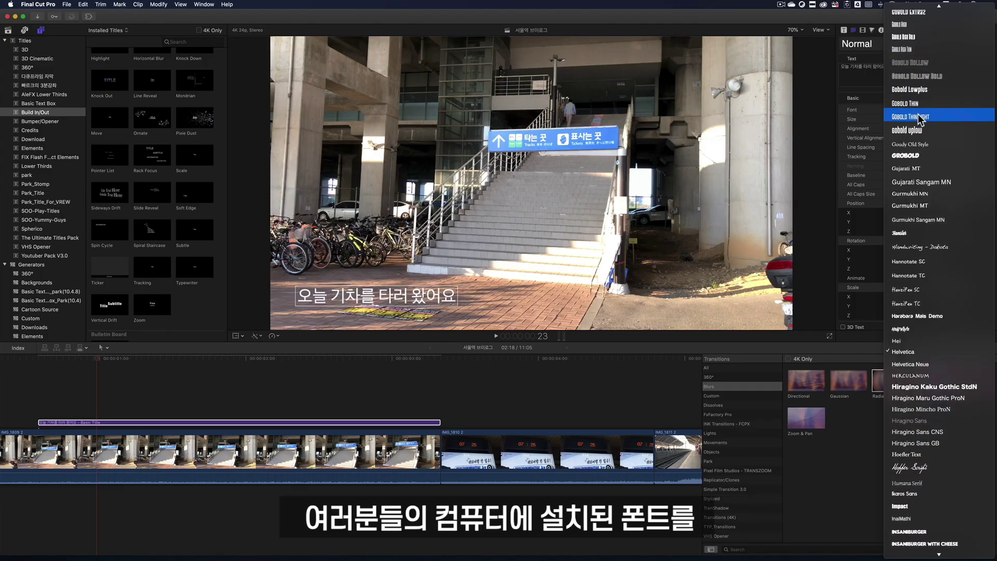
scroll(917, 119, "up", 15)
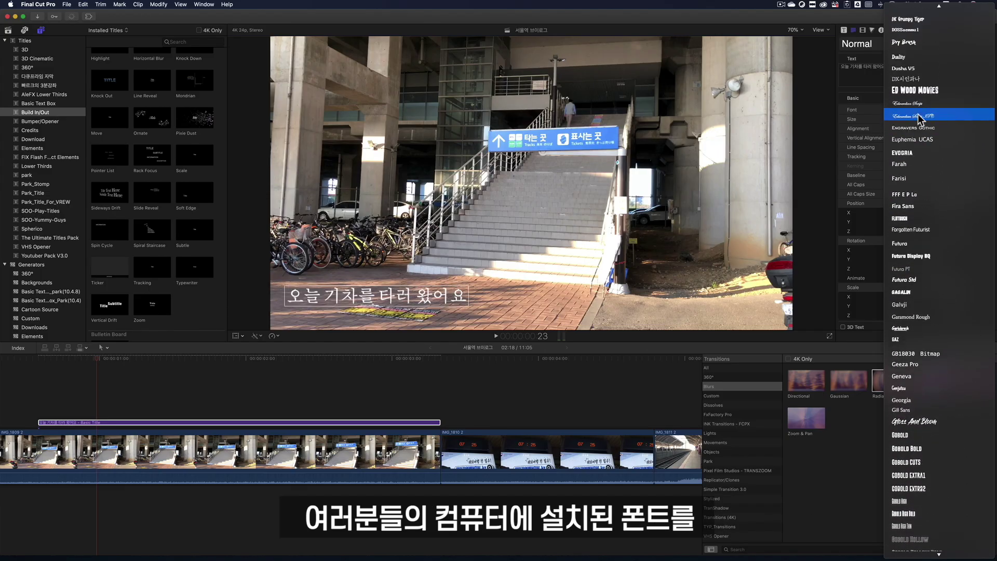
scroll(919, 120, "up", 15)
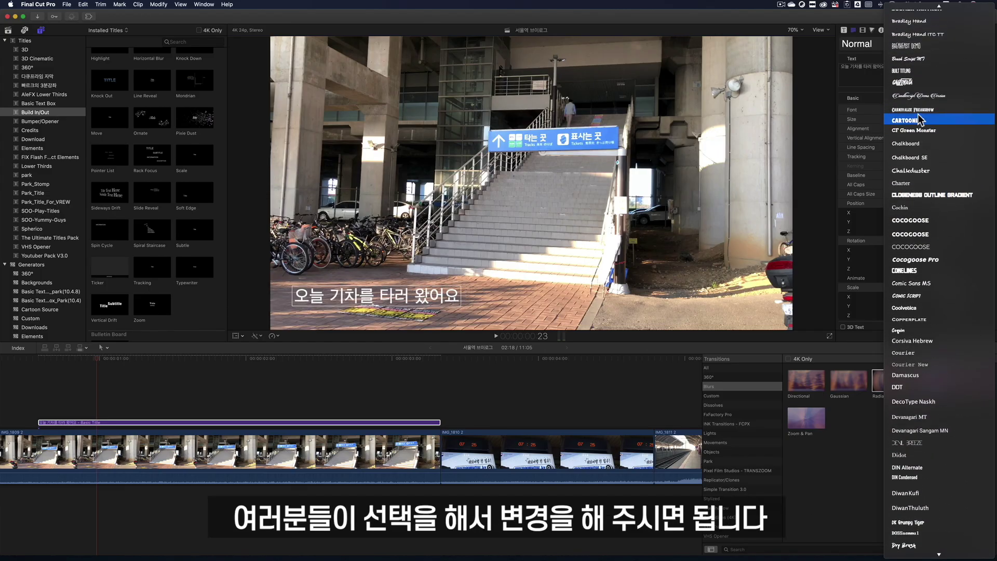
scroll(918, 119, "up", 15)
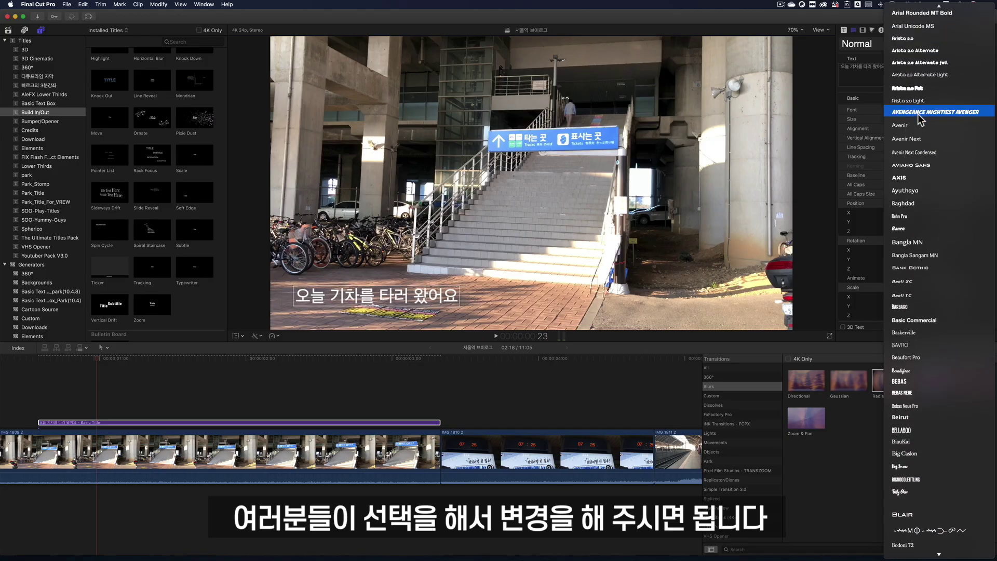
scroll(918, 119, "up", 15)
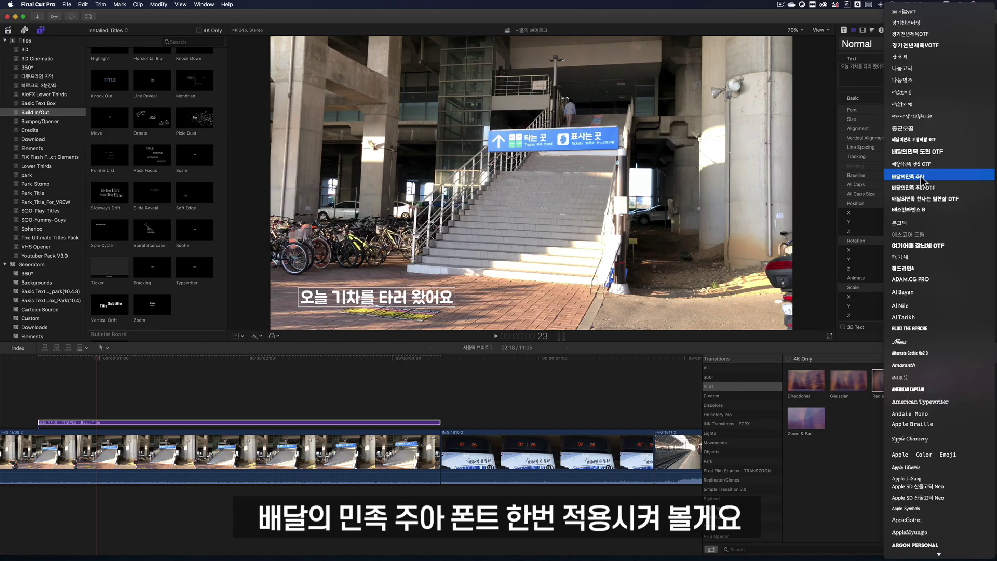
left_click(922, 180)
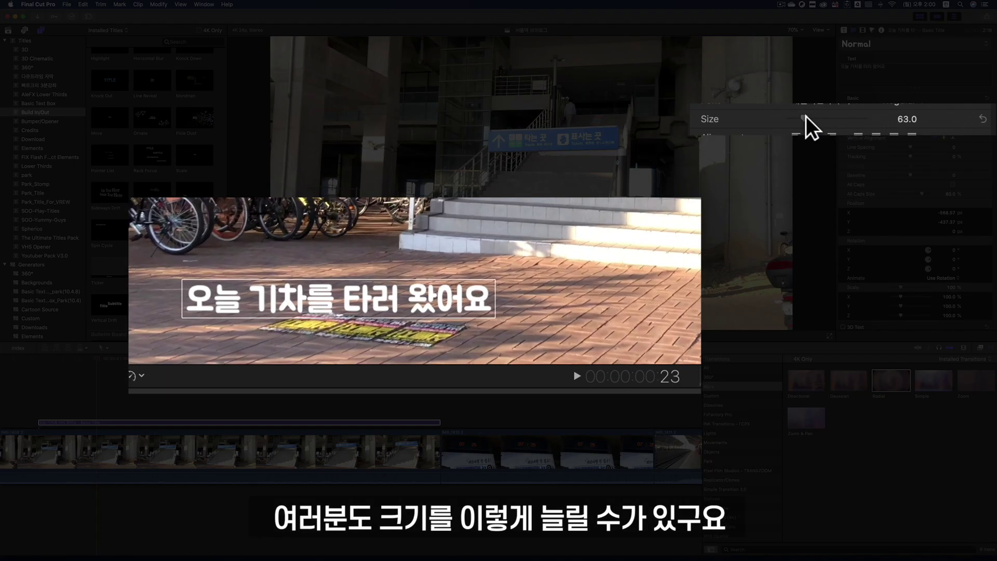
left_click_drag(899, 119, 901, 119)
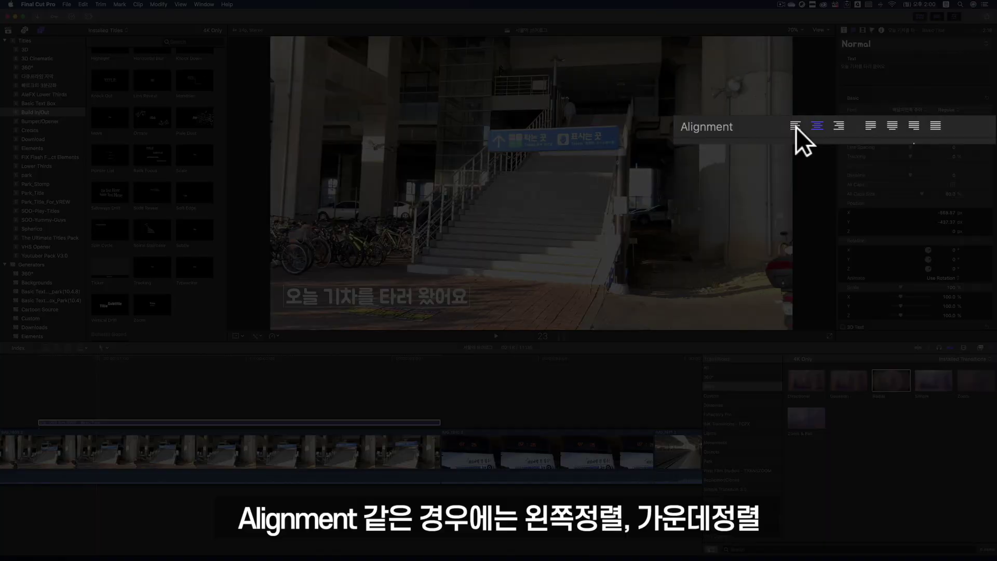
- Try left and right alignment on the title text, and restore center alignment
left_click(855, 130)
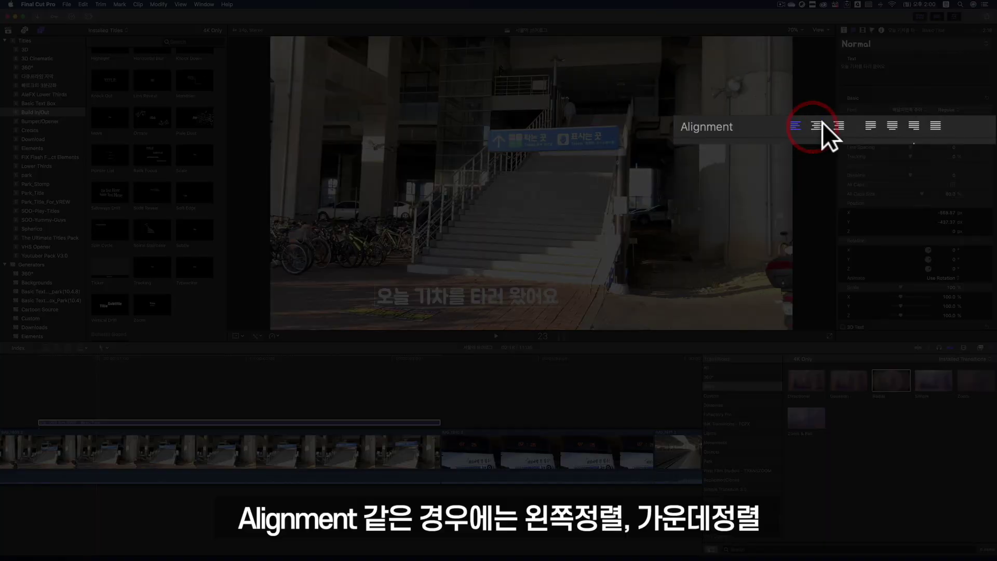
left_click(817, 126)
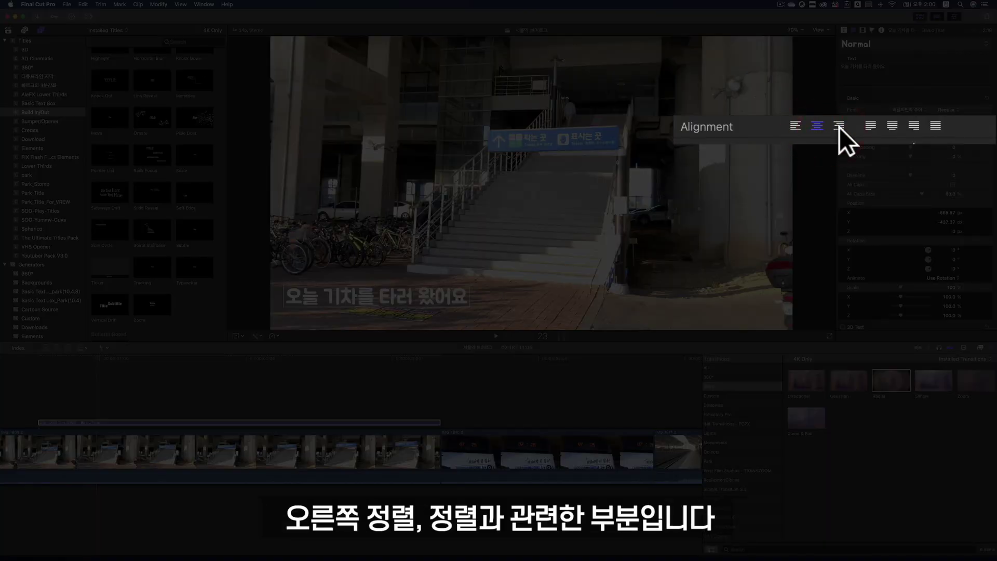
left_click(839, 126)
left_click(817, 126)
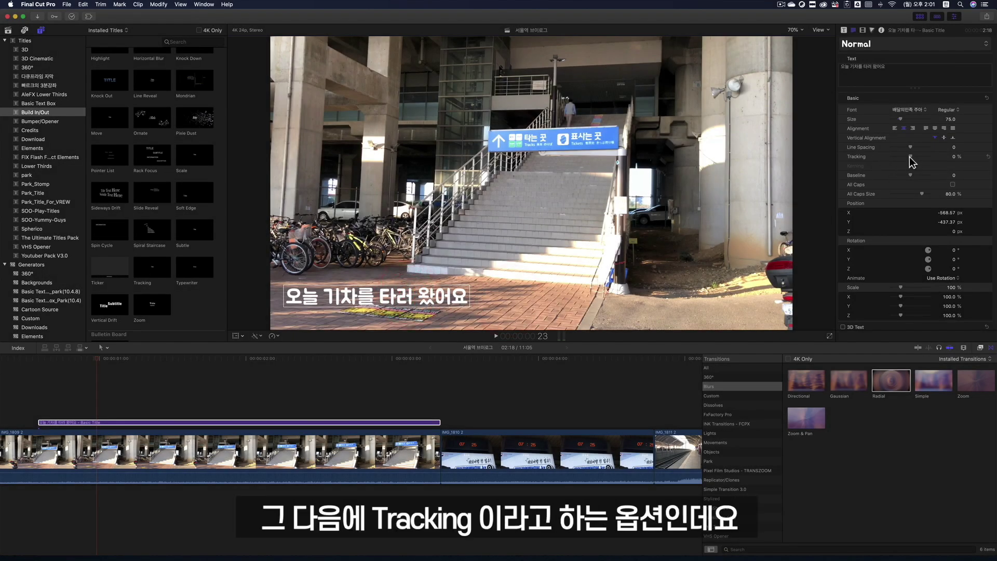
- Try tighter and looser letter spacing on the title text, and set its tracking to -2.5%
left_click_drag(909, 158, 908, 156)
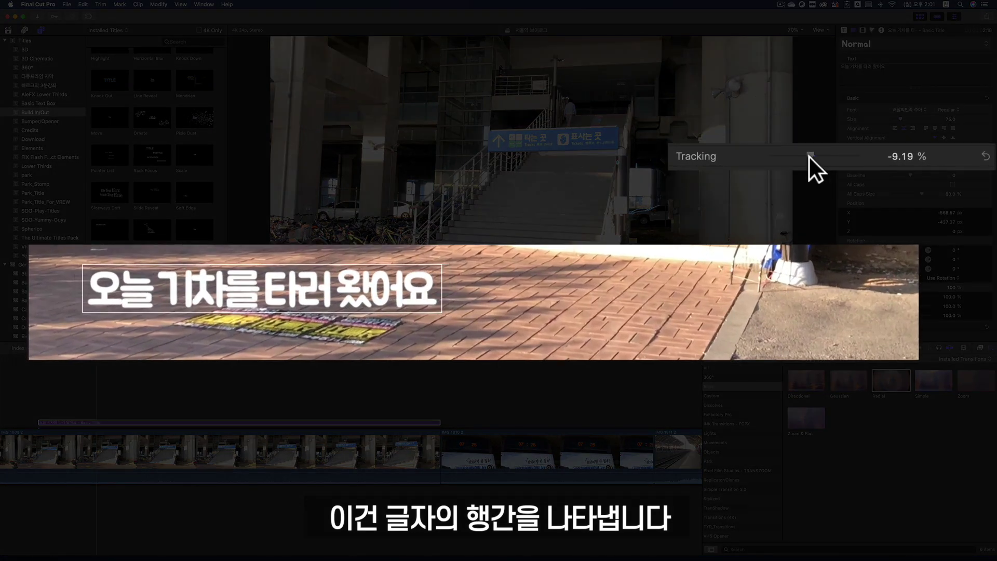
mouse_move(809, 155)
left_mouse_down()
mouse_move(839, 157)
mouse_move(813, 157)
left_mouse_up()
left_click(890, 158)
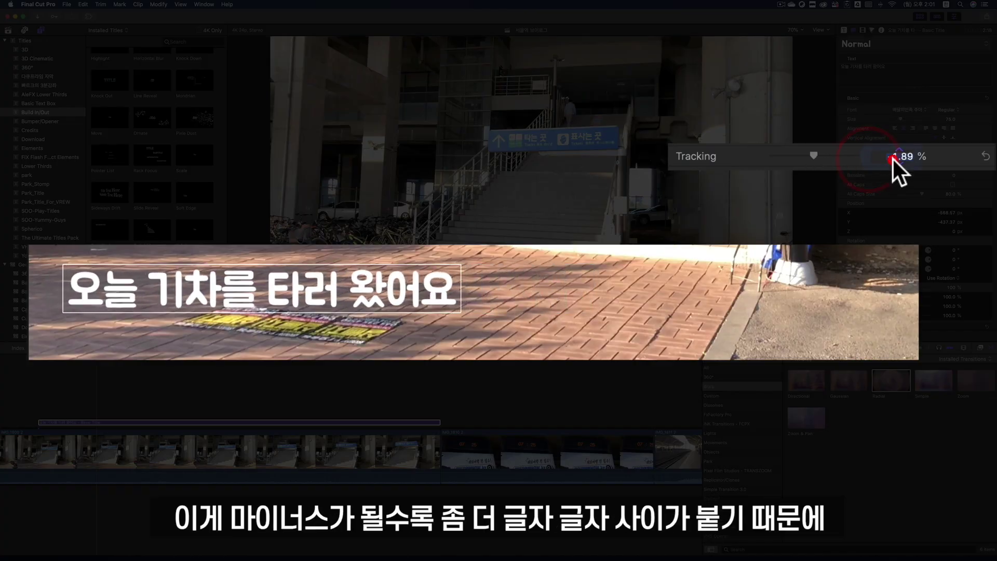
type("-2.5")
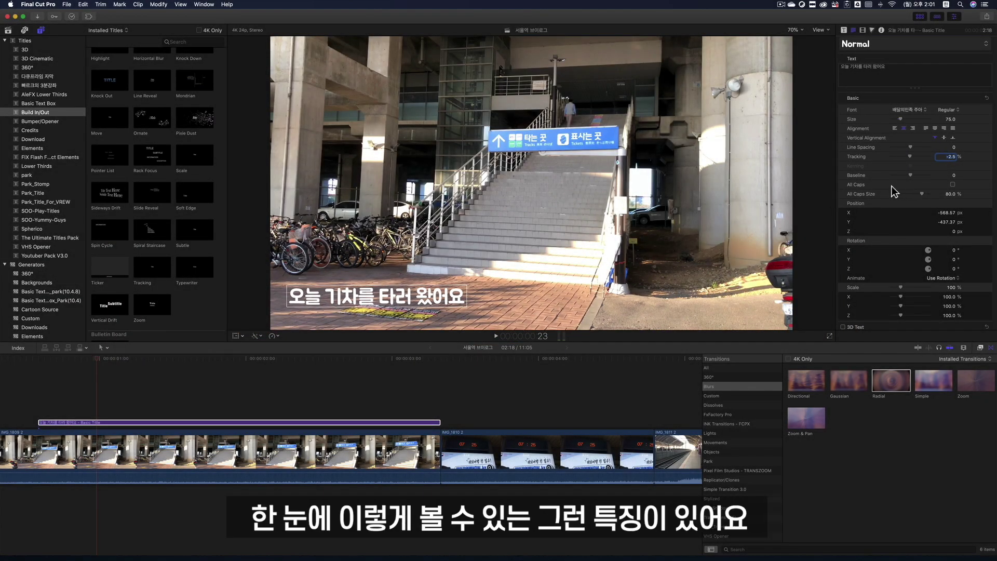
- Try rotating the title about its X and Y axes, and reset the rotation to 0°
scroll(891, 186, "down", 2)
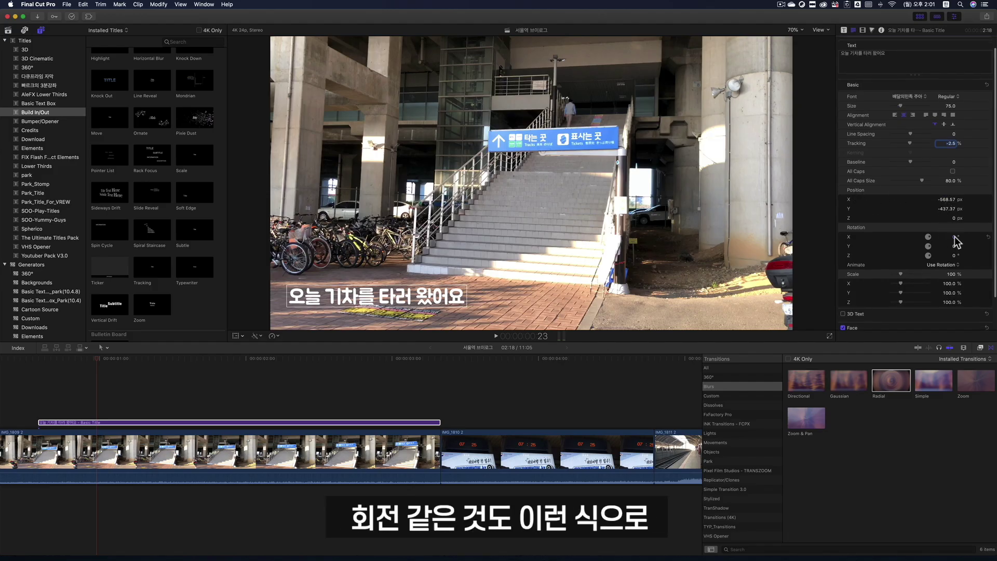
left_click_drag(957, 241, 948, 243)
left_click_drag(950, 246, 954, 248)
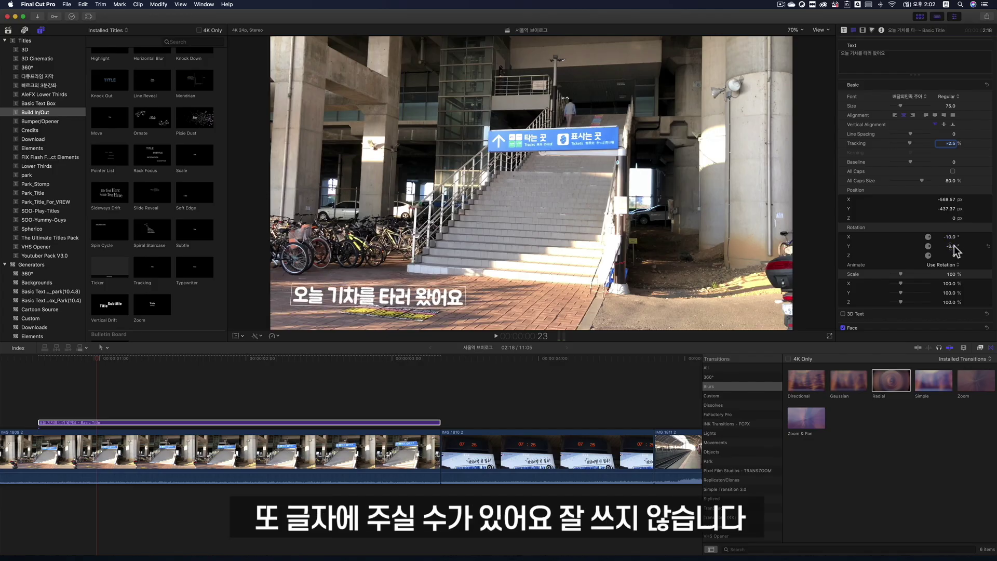
left_click(988, 246)
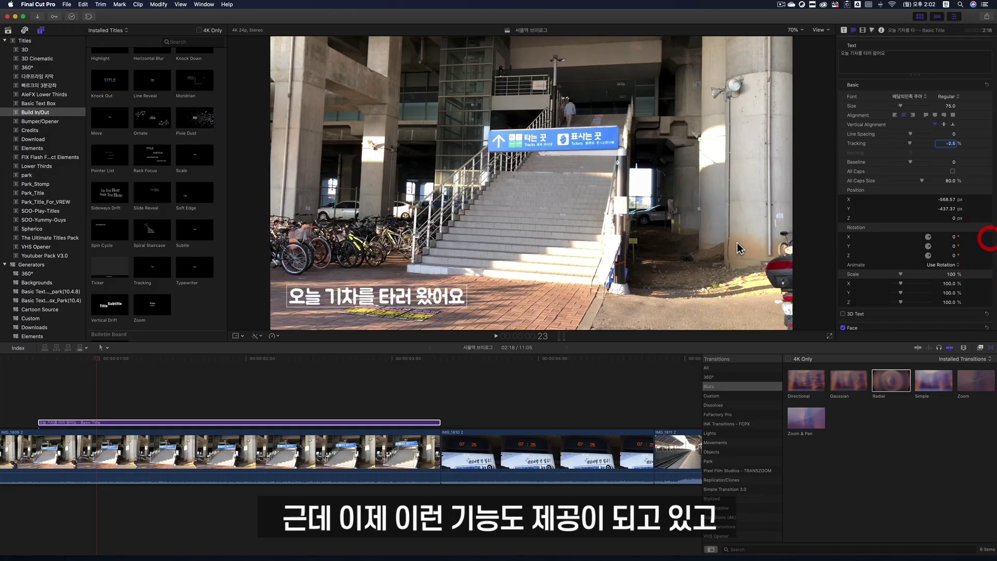
- Try a different overall scale on the title text, and reset it to 100%
scroll(893, 253, "down", 1)
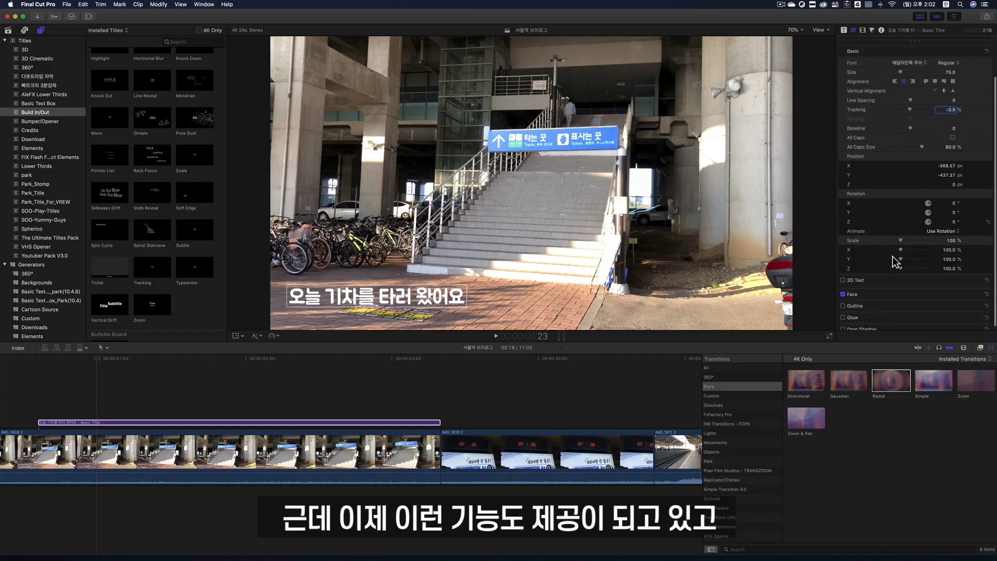
left_click_drag(901, 243, 904, 244)
left_click(986, 240)
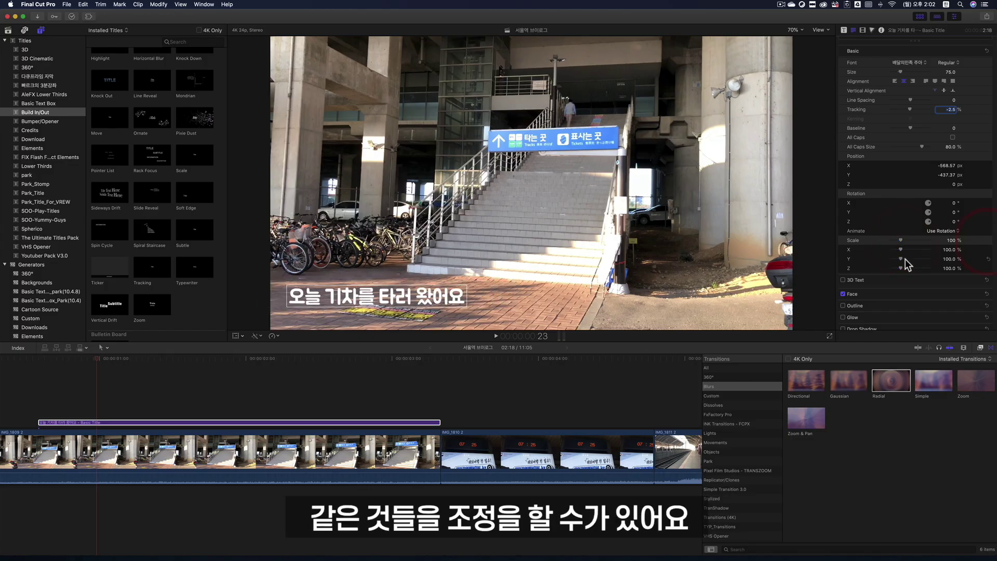
- Look through the color picker modes for the title's face and set its color to Banana from the color pencils
scroll(904, 263, "down", 1)
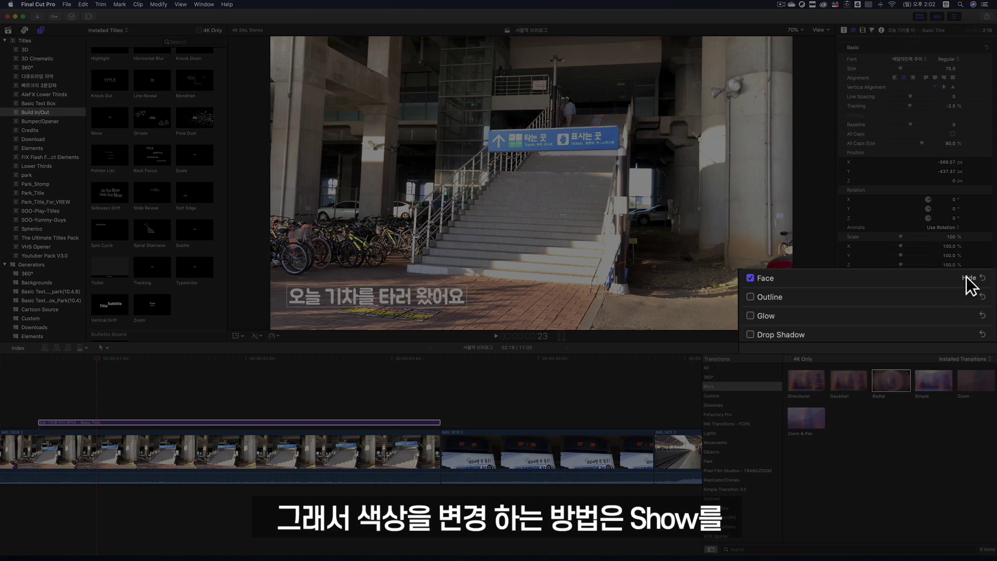
left_click(977, 291)
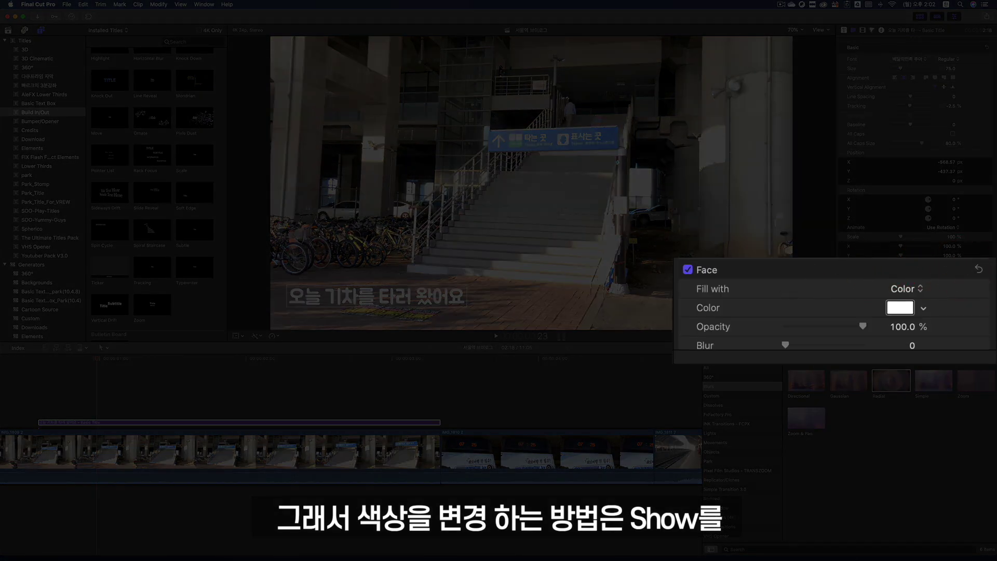
scroll(875, 274, "down", 2)
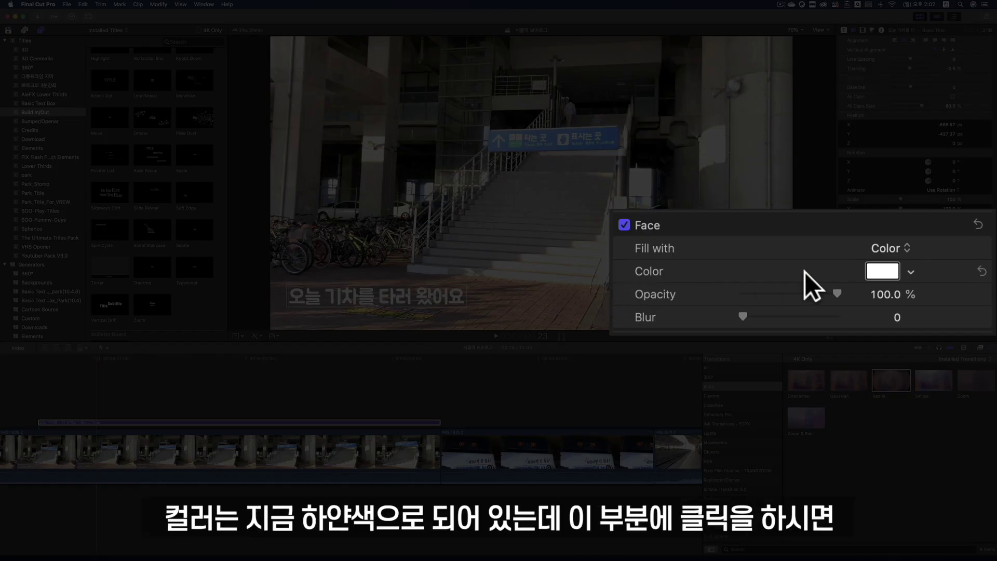
left_click(884, 270)
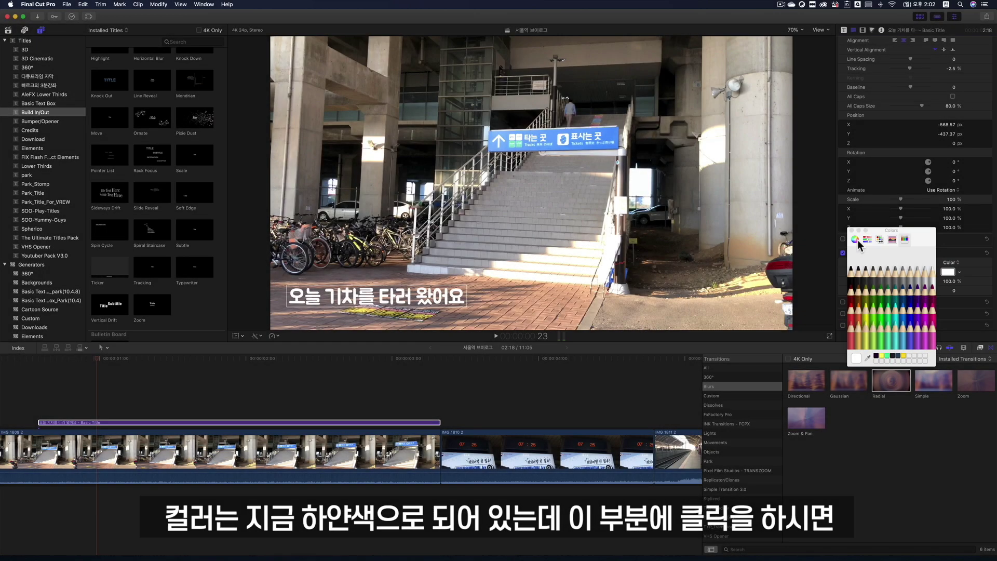
left_click(854, 239)
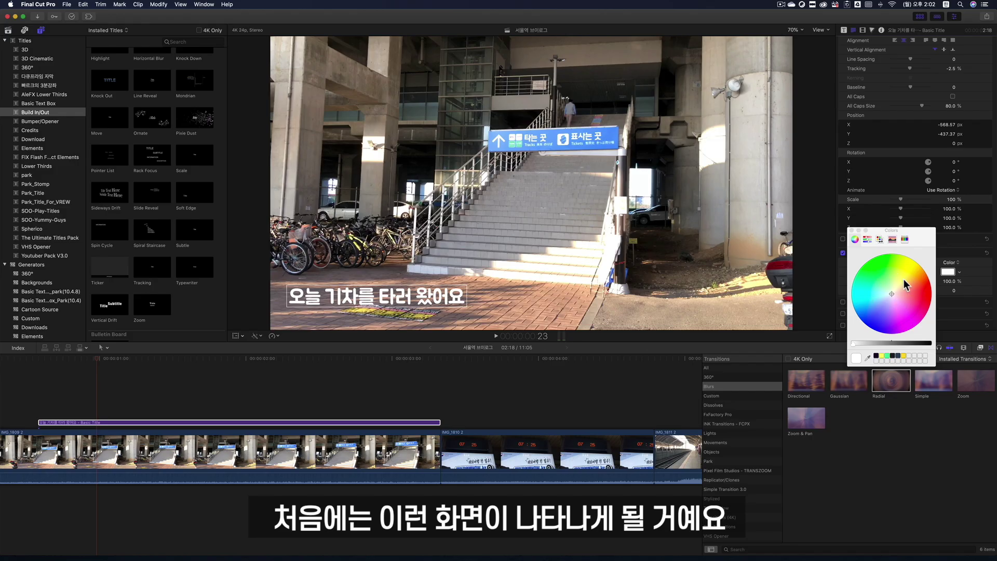
left_click(867, 238)
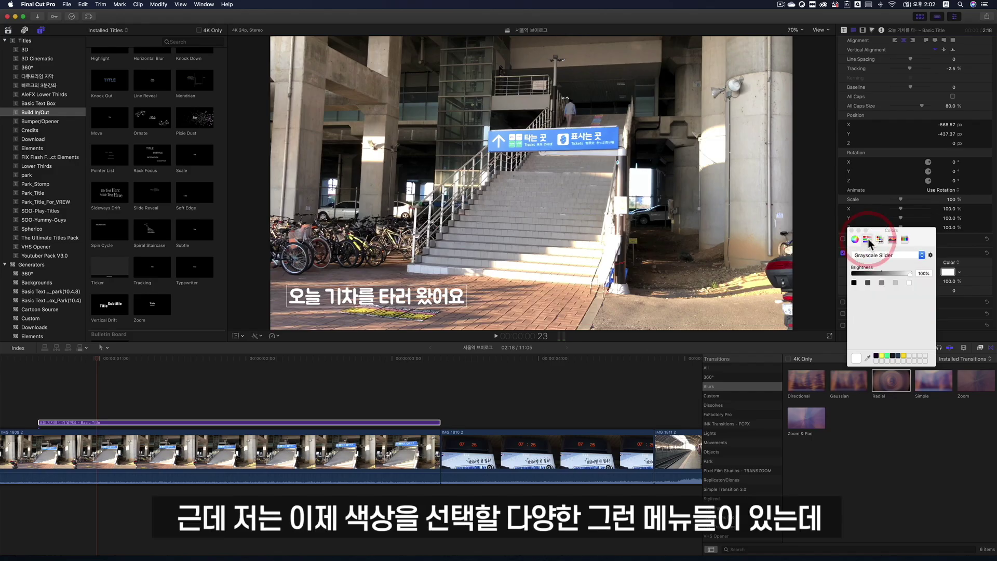
left_click(880, 239)
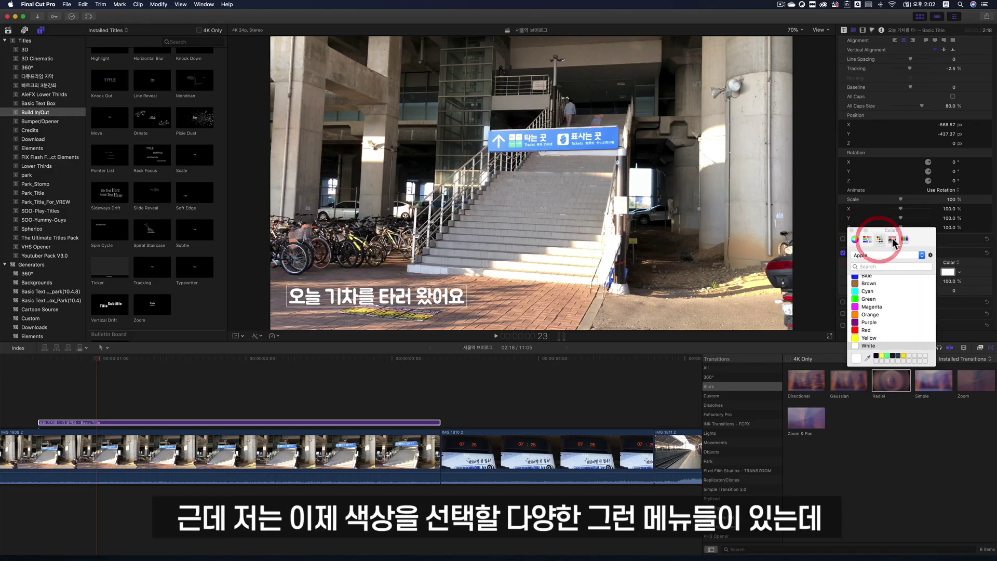
left_click(891, 239)
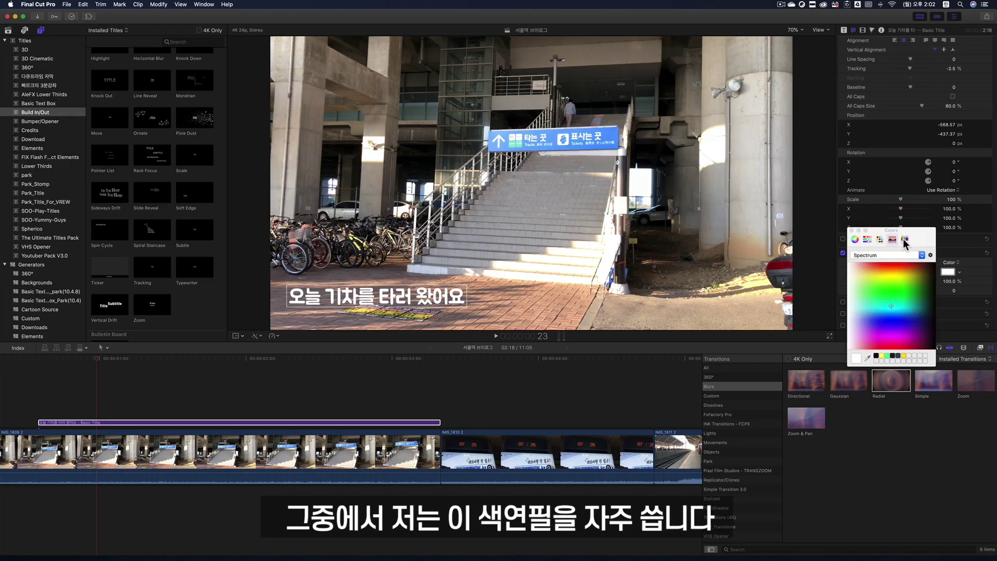
left_click(904, 239)
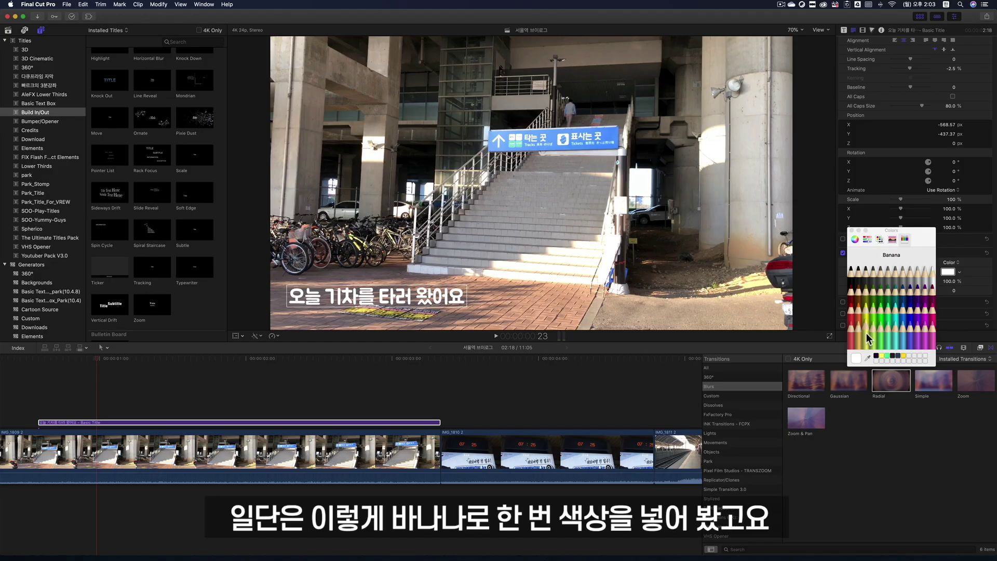
left_click(865, 332)
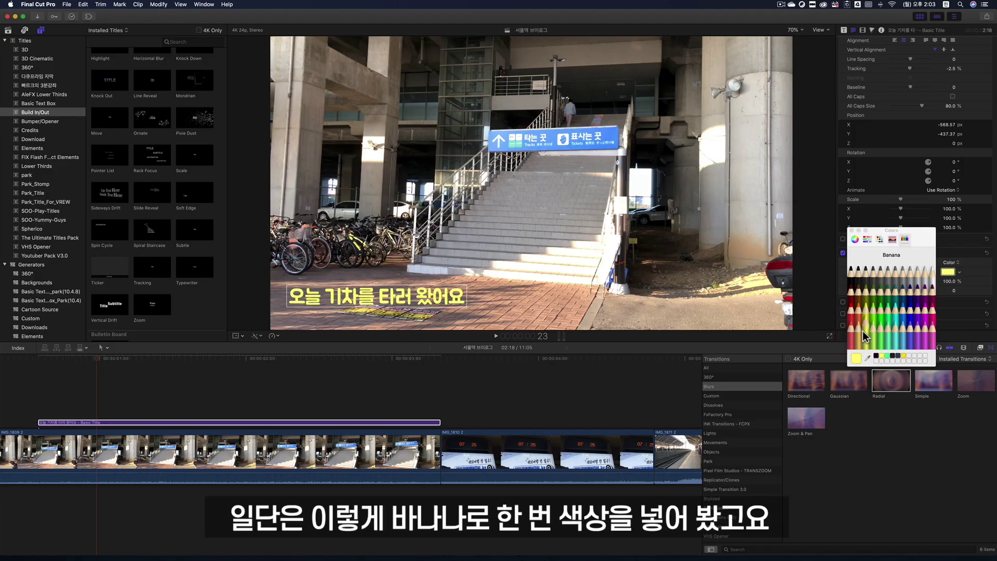
left_click(852, 230)
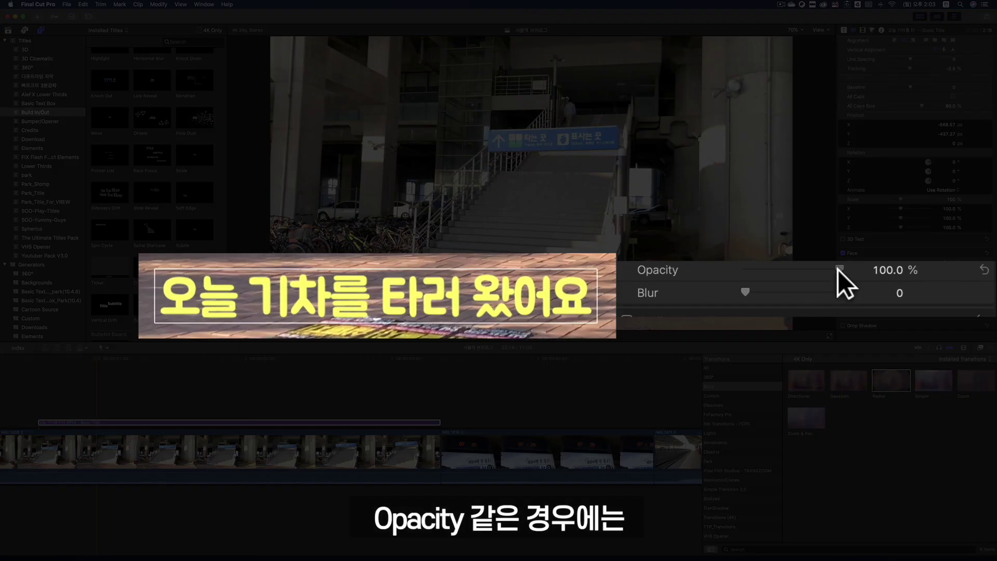
- Try the opacity and blur of the title's face, keeping opacity at 100% and blur at 0
mouse_move(837, 269)
left_mouse_down()
mouse_move(752, 275)
mouse_move(852, 270)
left_mouse_up()
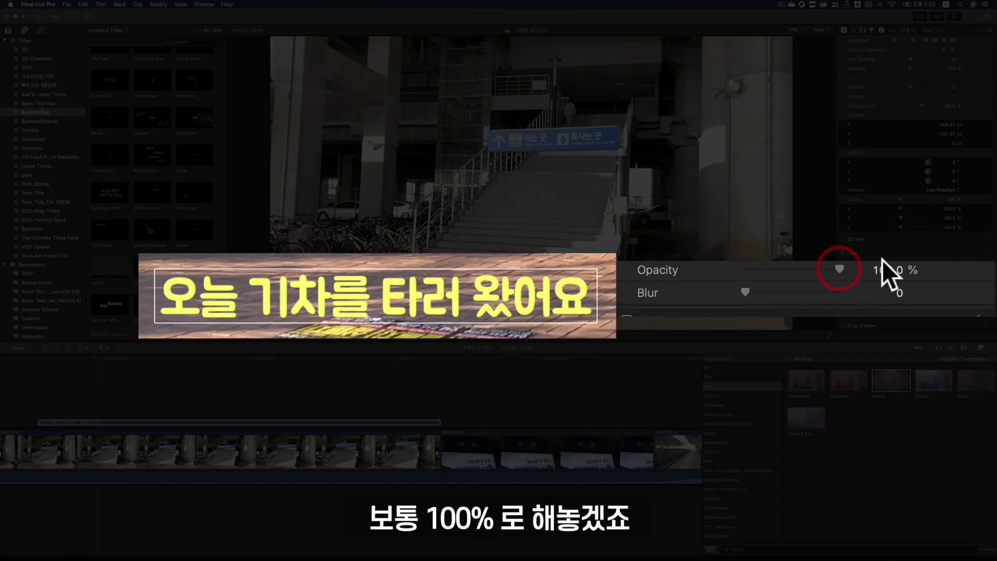
mouse_move(744, 288)
left_mouse_down()
mouse_move(799, 290)
mouse_move(737, 290)
left_mouse_up()
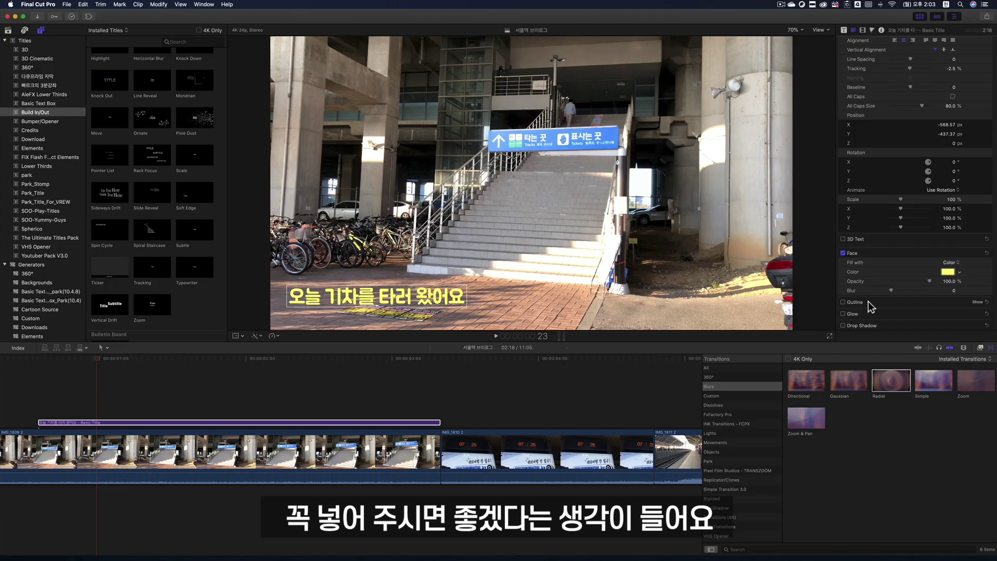
- Enable the title's outline and set its color to black
left_click(843, 302)
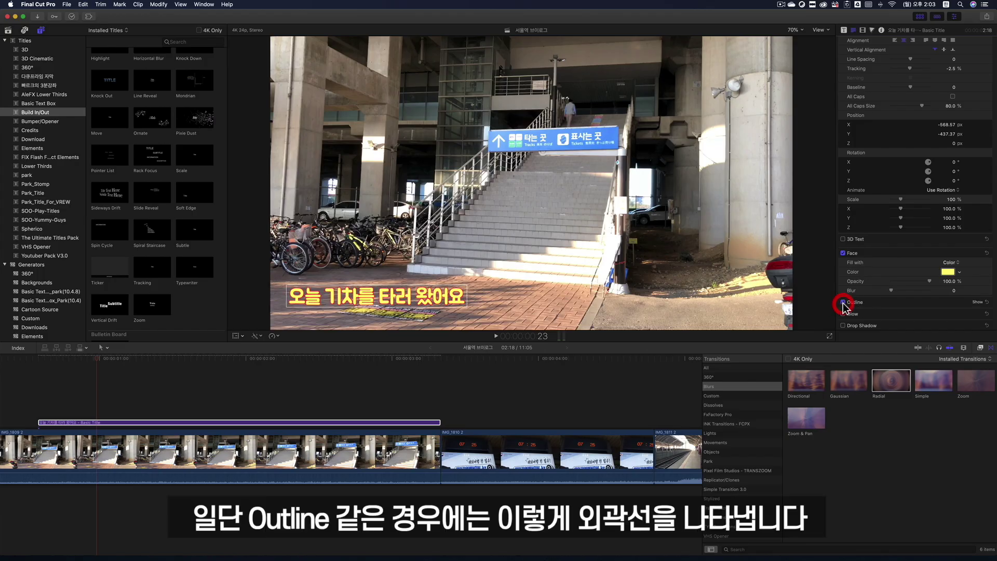
left_click(976, 301)
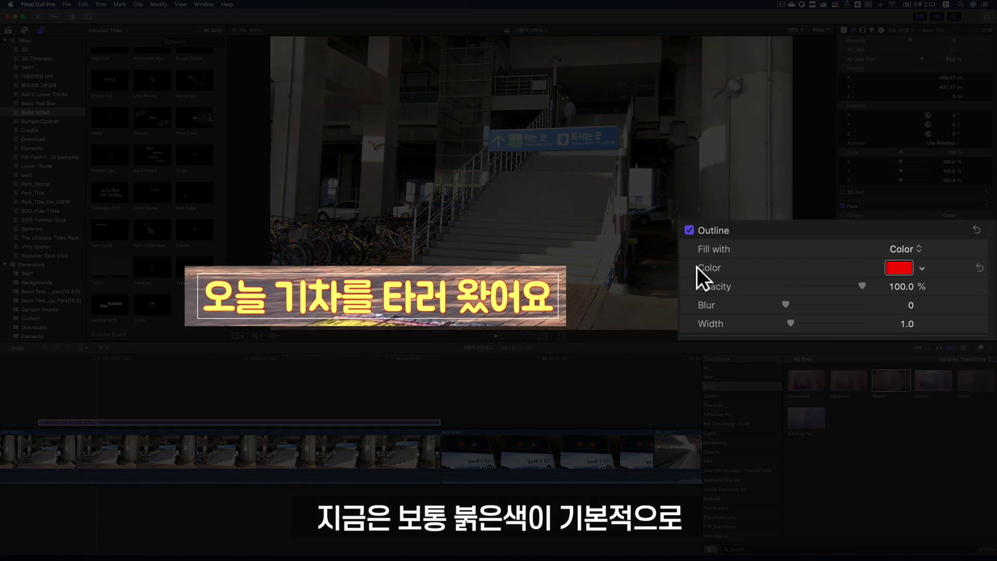
left_click(893, 269)
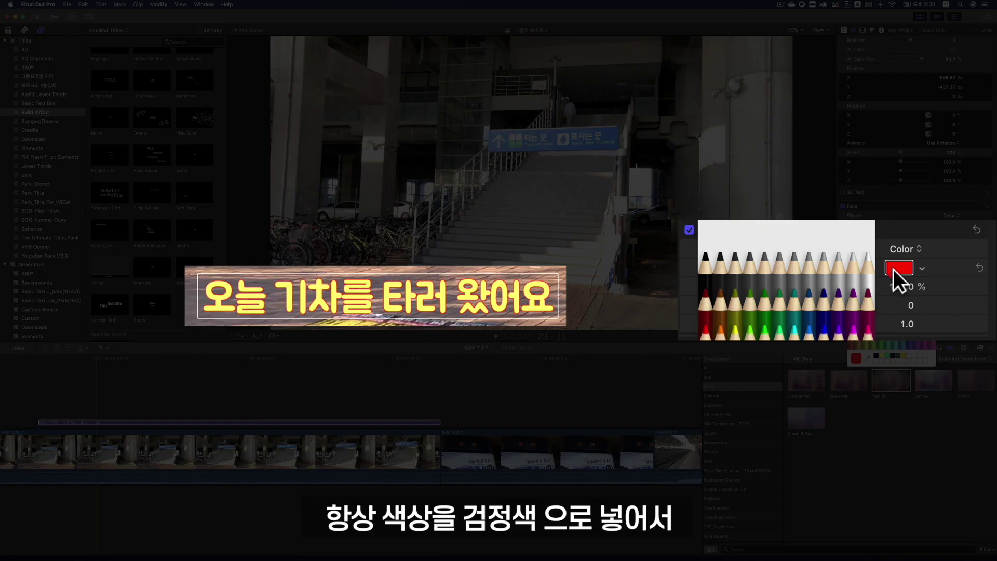
left_click(706, 272)
left_click(936, 229)
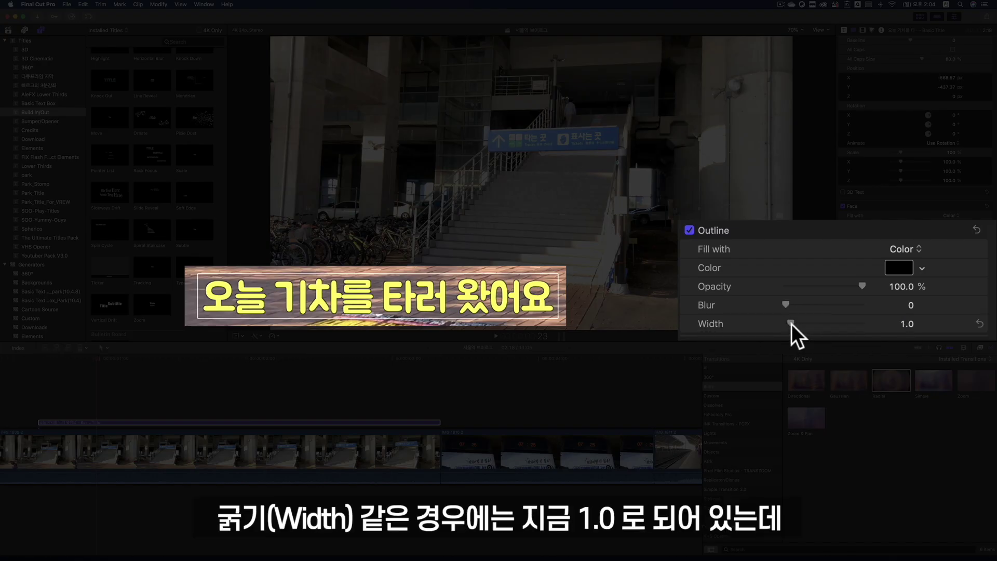
- Try a thick title outline with a width of 15 and the color Snow
left_click_drag(791, 323, 892, 311)
left_click(810, 326)
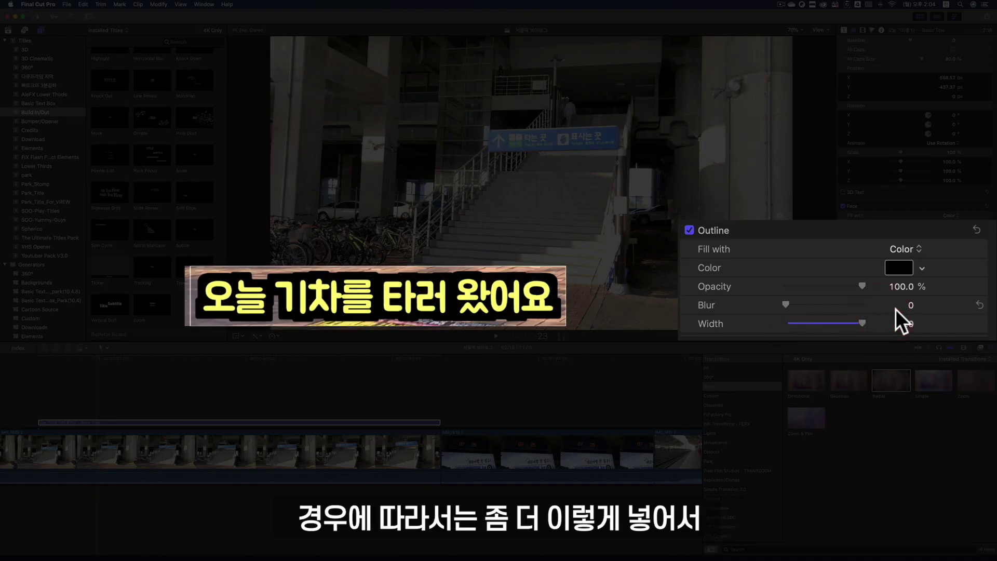
left_click(898, 267)
left_click(862, 264)
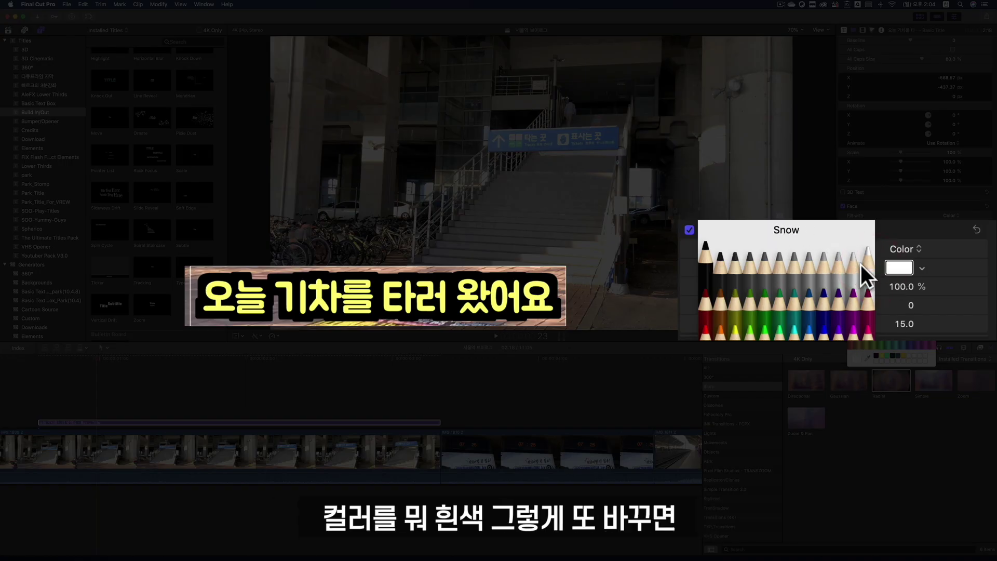
left_click(860, 264)
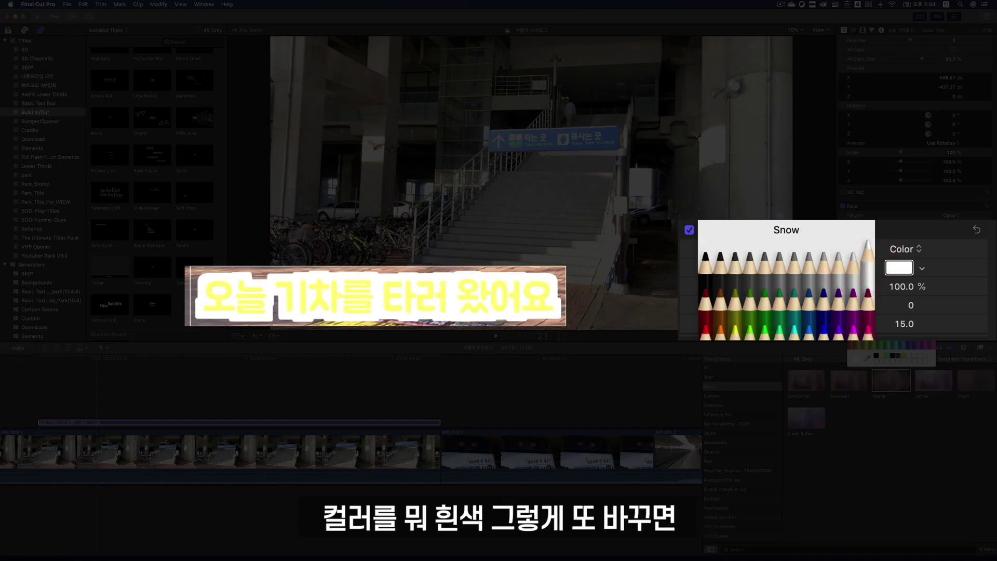
- Try the color Sky on the title's face, and restore the yellow face color
left_click(898, 268)
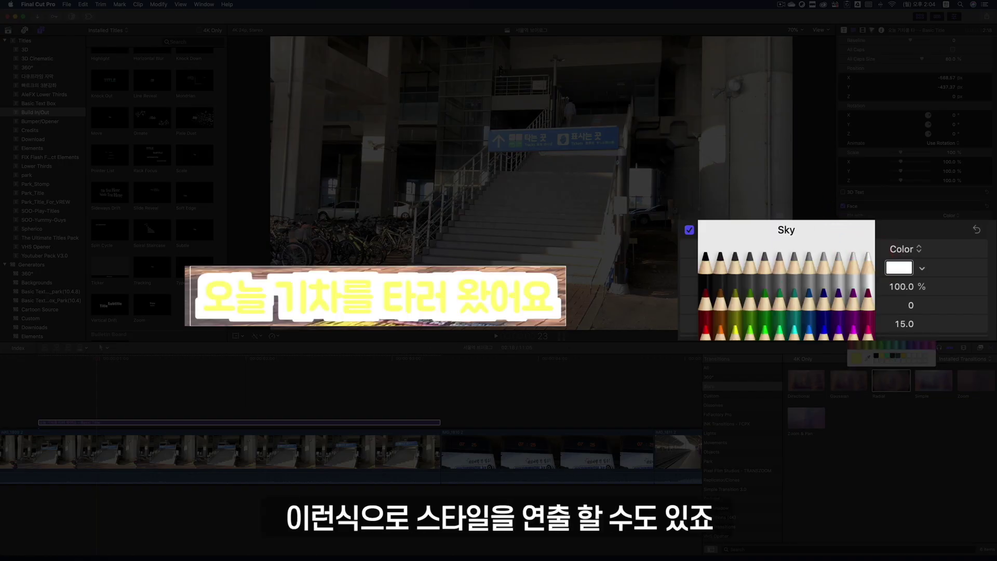
left_click(808, 335)
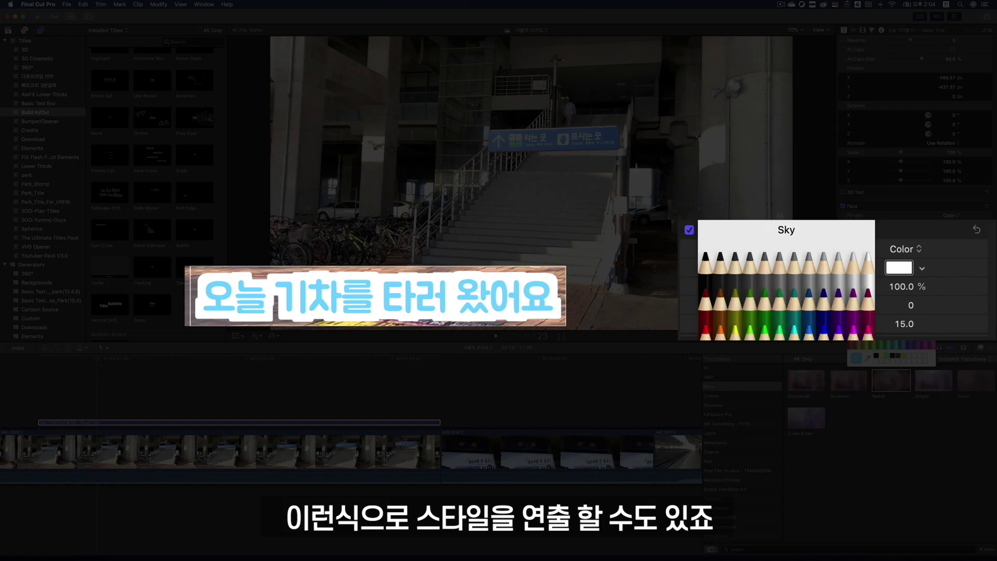
key("Escape")
left_click(899, 268)
left_click(735, 304)
left_click(802, 226)
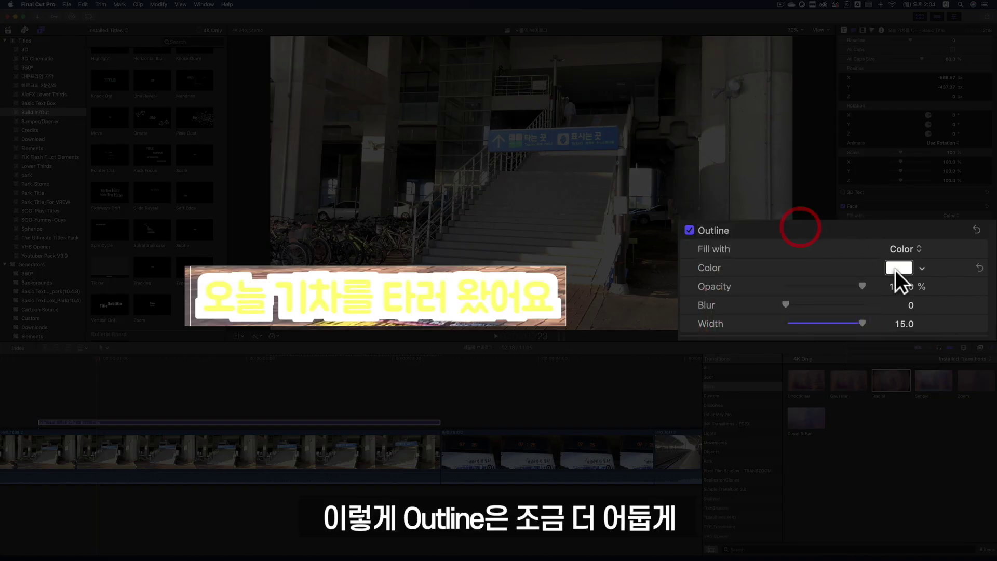
- Set the title's outline color to black and reduce its width to 2.0
left_click(899, 270)
left_click(808, 270)
left_click(718, 266)
left_click(705, 269)
left_click(719, 262)
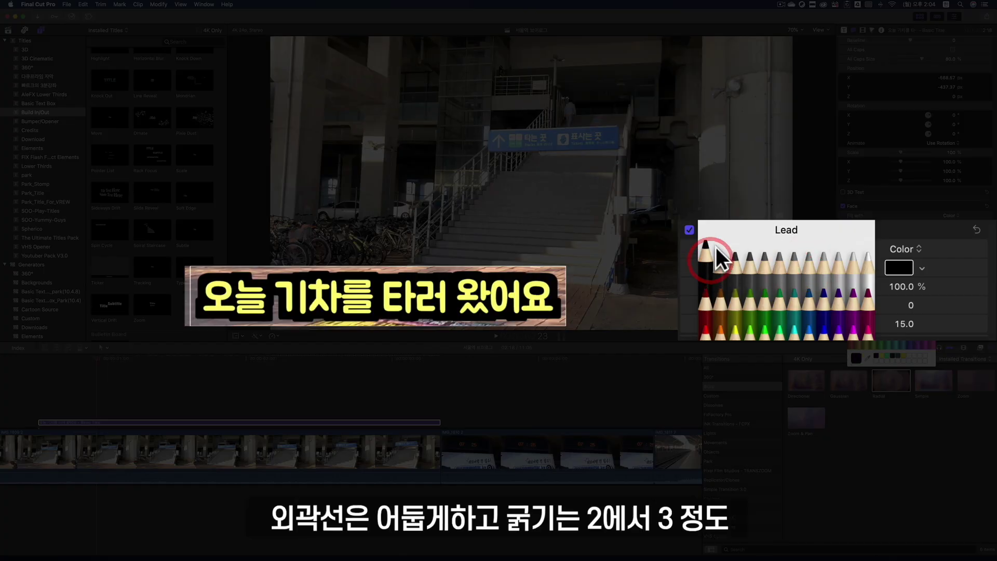
left_click(705, 267)
key("Escape")
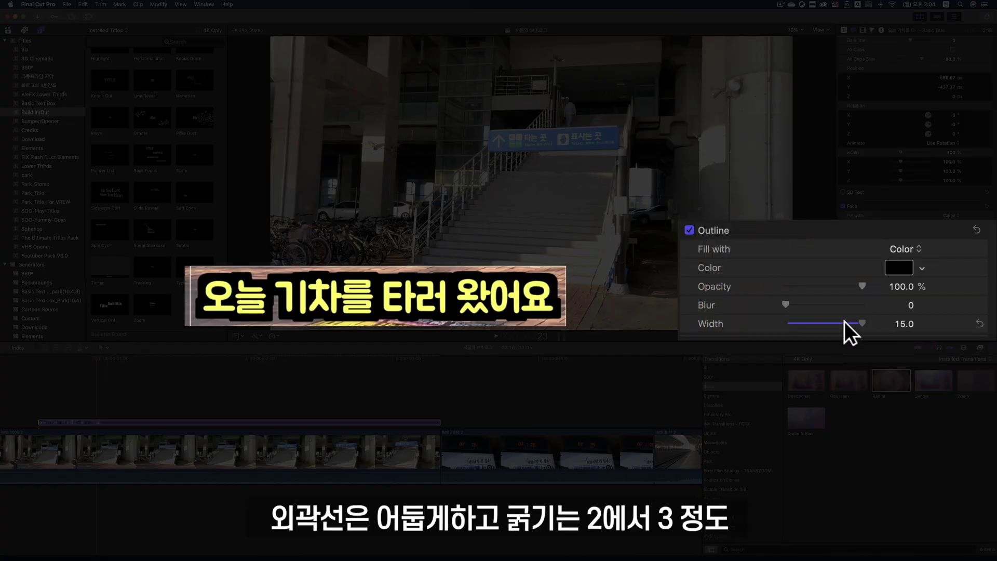
left_click_drag(844, 322, 793, 322)
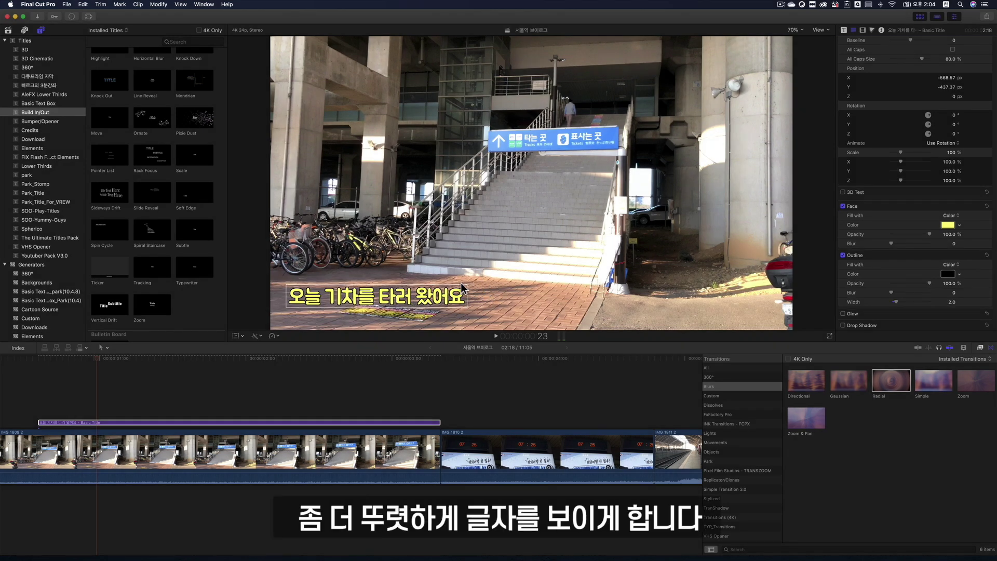
- Turn off the title's outline
left_click(843, 255)
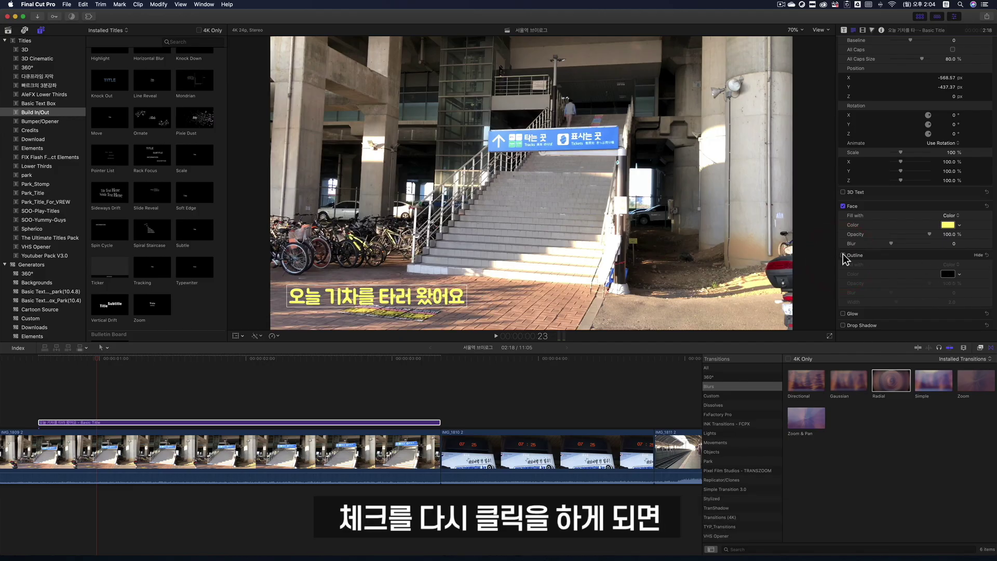
- Turn the title's outline back on, enable its drop shadow and show the shadow's settings
left_click(843, 254)
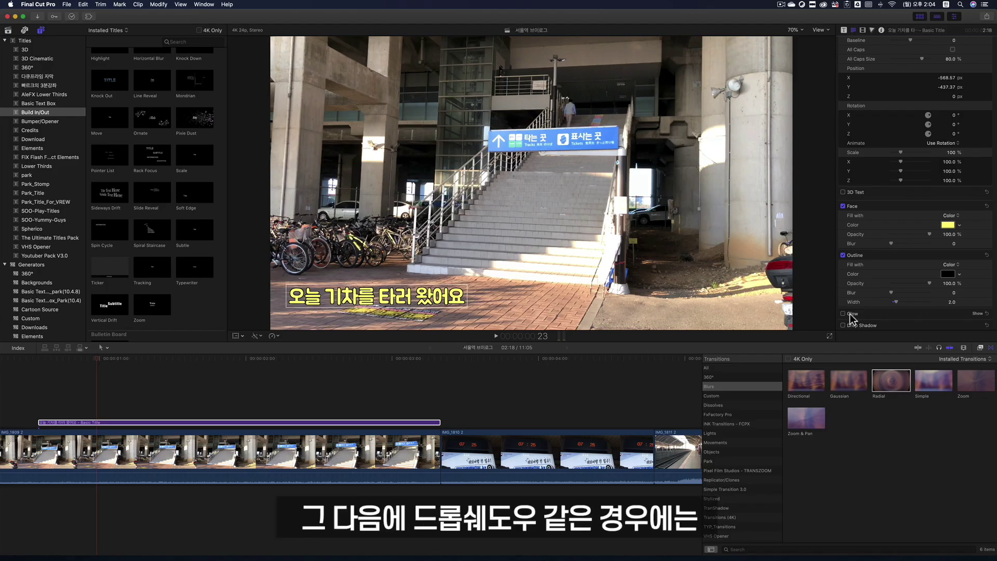
left_click(843, 325)
scroll(902, 316, "down", 2)
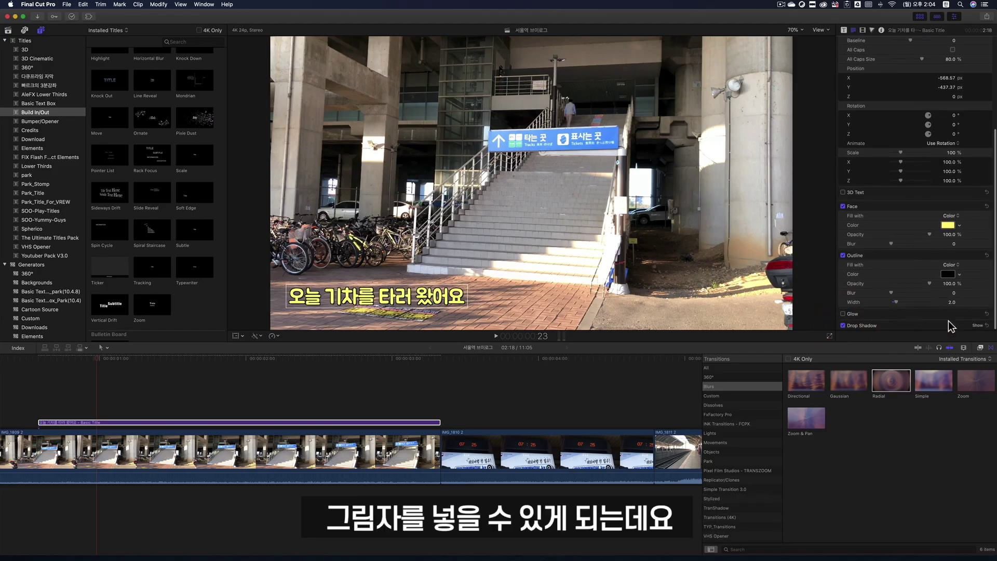
left_click(977, 325)
scroll(977, 319, "down", 2)
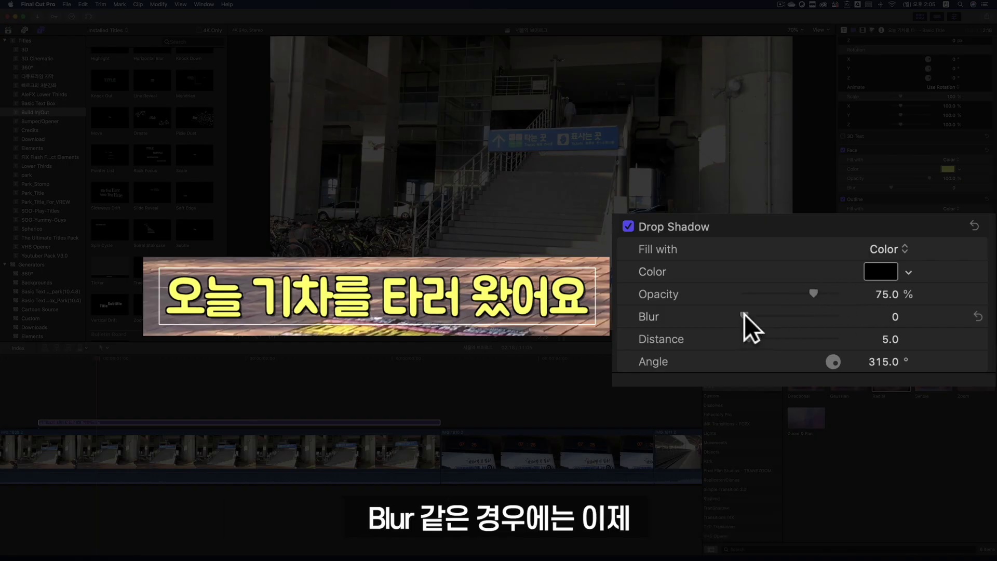
- Try a drop shadow distance of 55 and an angle of 315.2°, and reset the angle
mouse_move(744, 314)
left_mouse_down()
mouse_move(812, 315)
mouse_move(743, 316)
left_mouse_up()
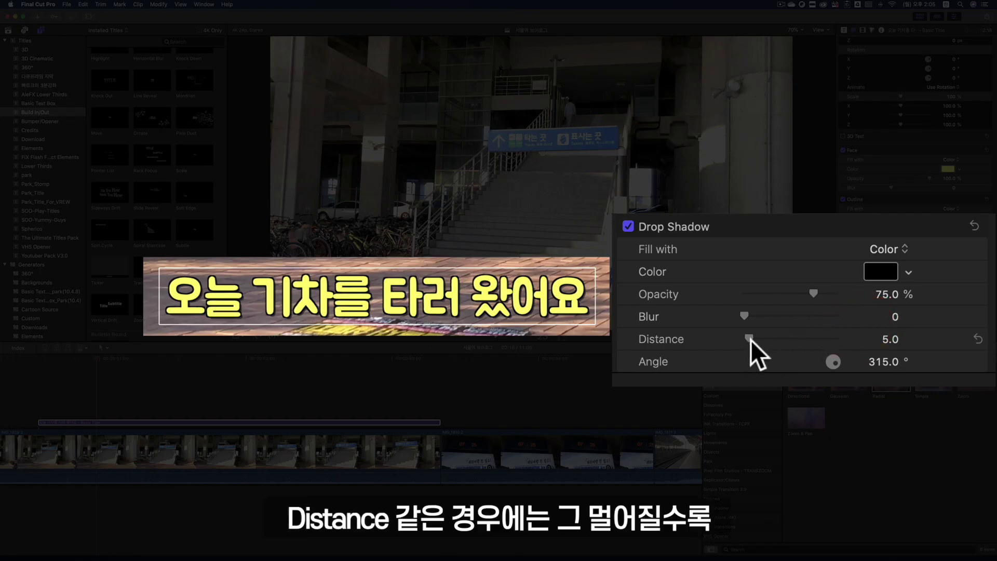
left_click_drag(747, 338, 798, 336)
left_click(821, 351)
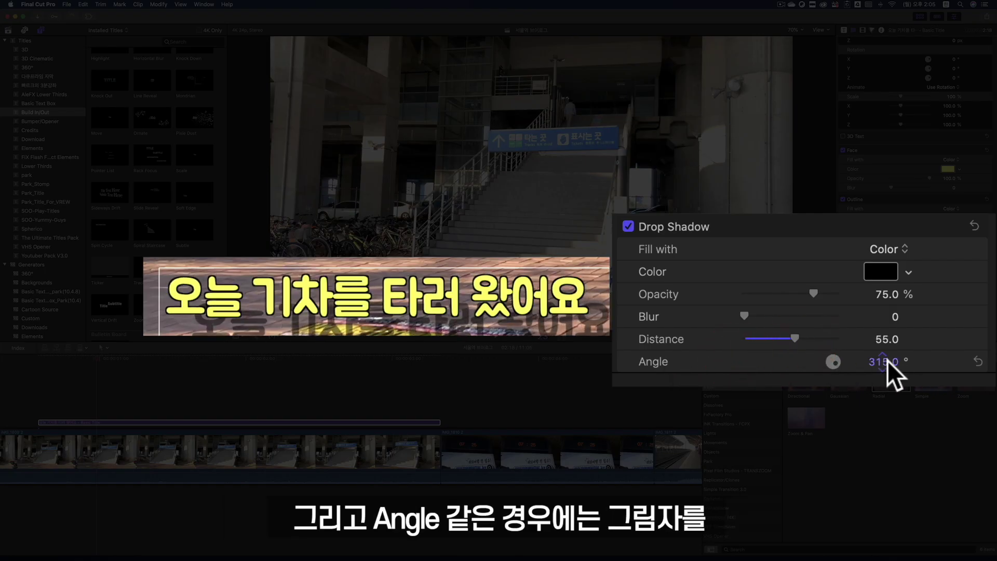
mouse_move(886, 360)
left_mouse_down()
mouse_move(840, 360)
mouse_move(976, 360)
mouse_move(887, 360)
left_mouse_up()
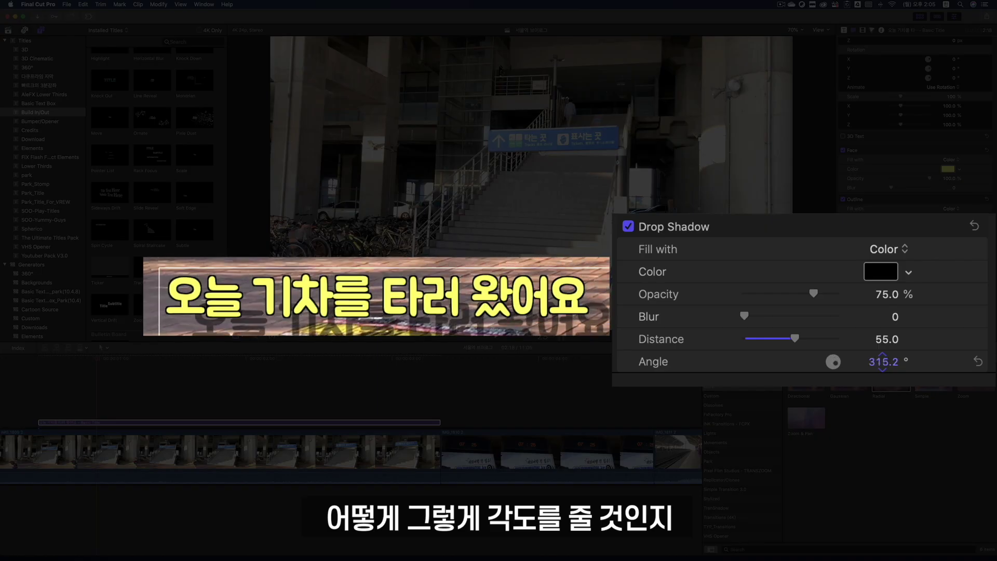
left_click(975, 361)
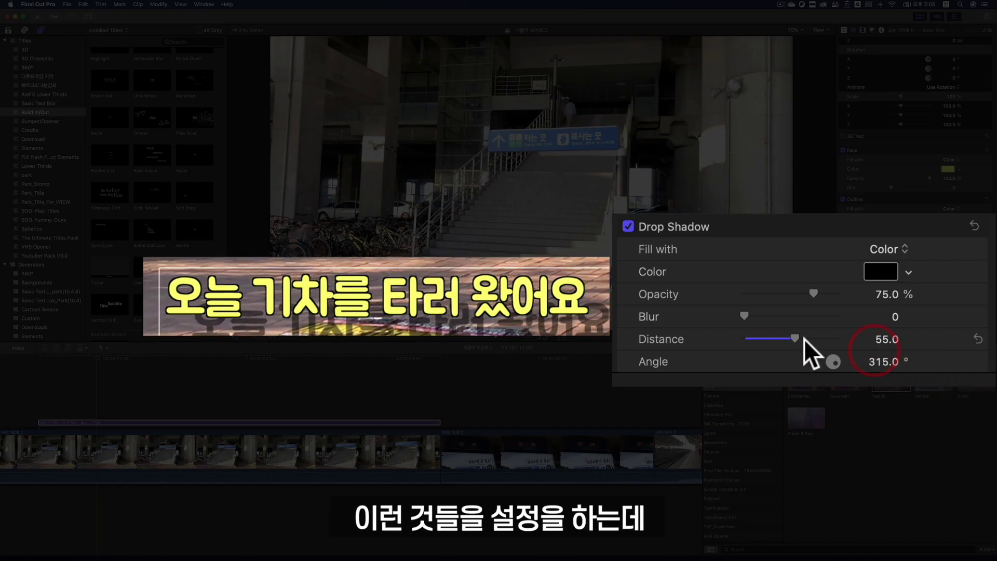
- Set the drop shadow's distance to 10 and its blur to 3.06
left_click_drag(791, 336, 752, 338)
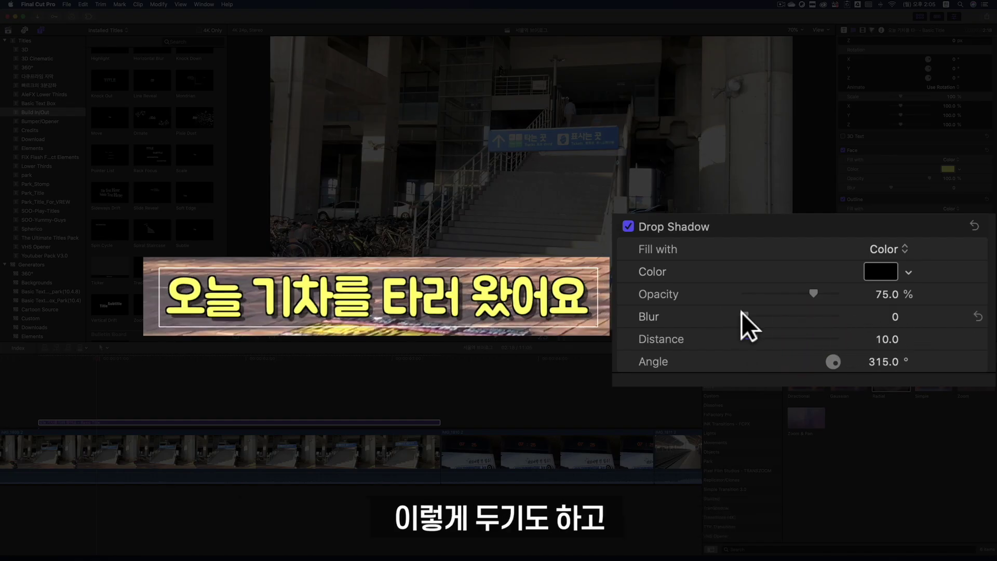
left_click_drag(742, 313, 772, 313)
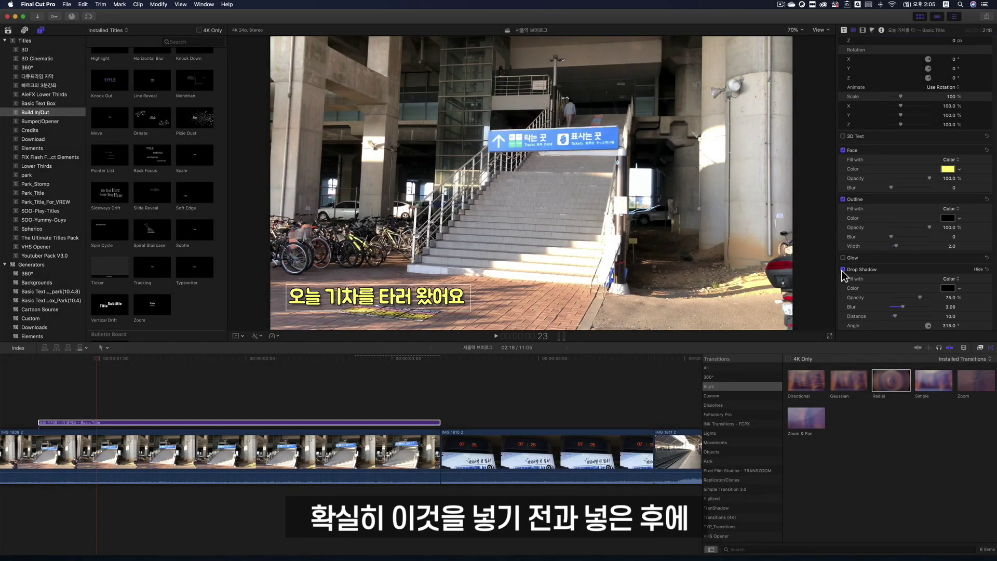
- Turn the title's drop shadow and outline off and back on to compare the look
left_click(843, 269)
left_click(842, 199)
left_click(842, 199)
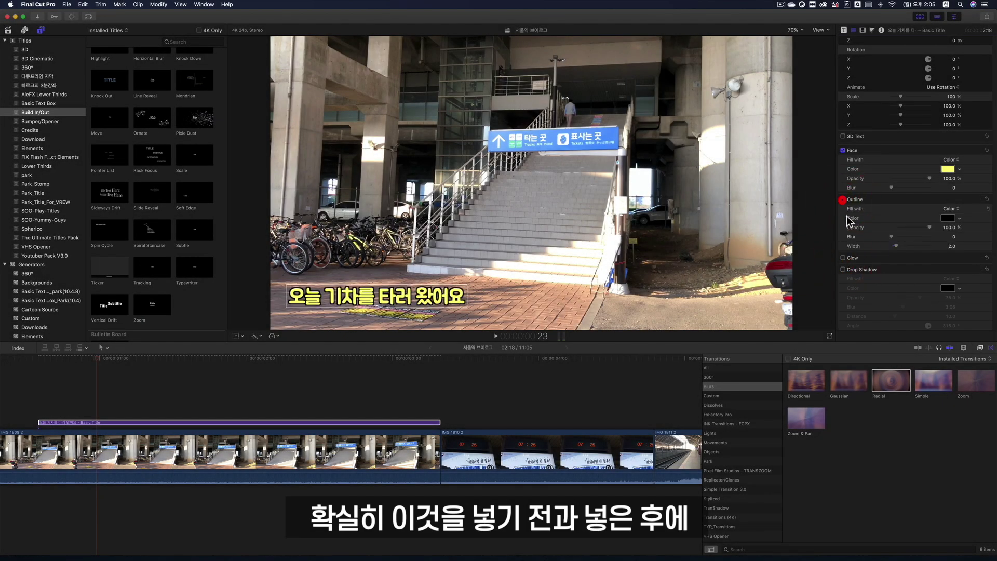
left_click(842, 269)
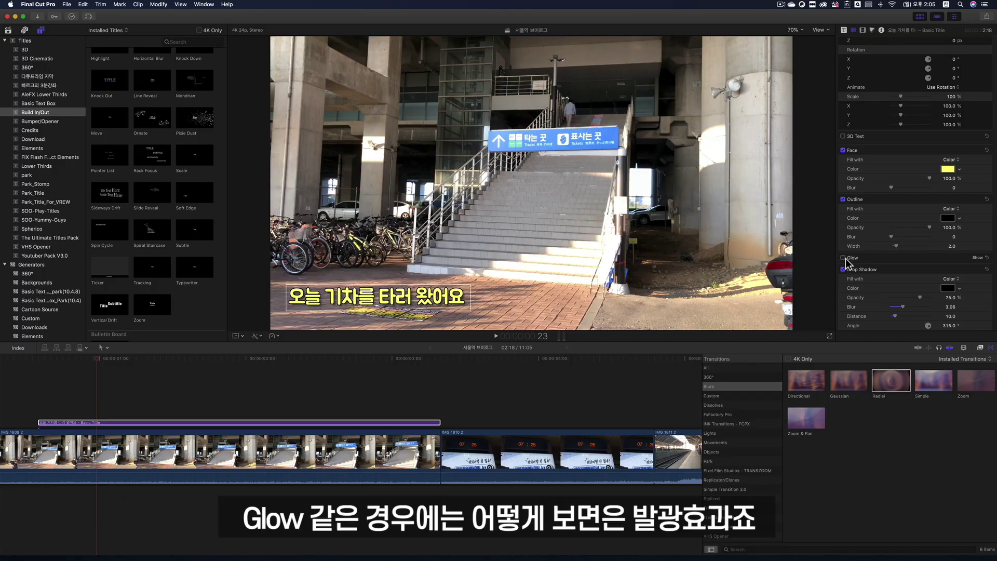
- Try a glow on the title with a radius of 30 and a blur of 2.88
left_click(977, 258)
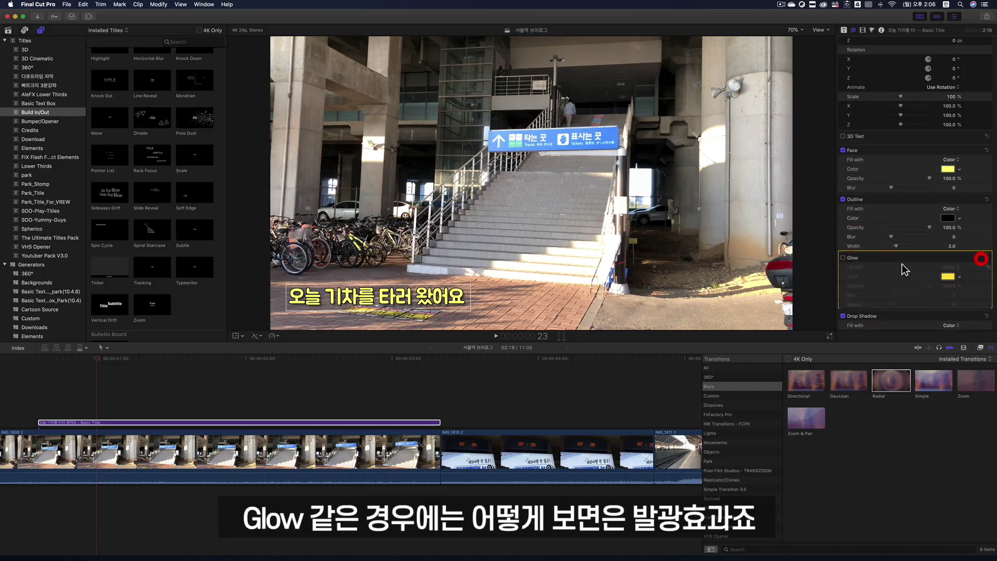
left_click(842, 257)
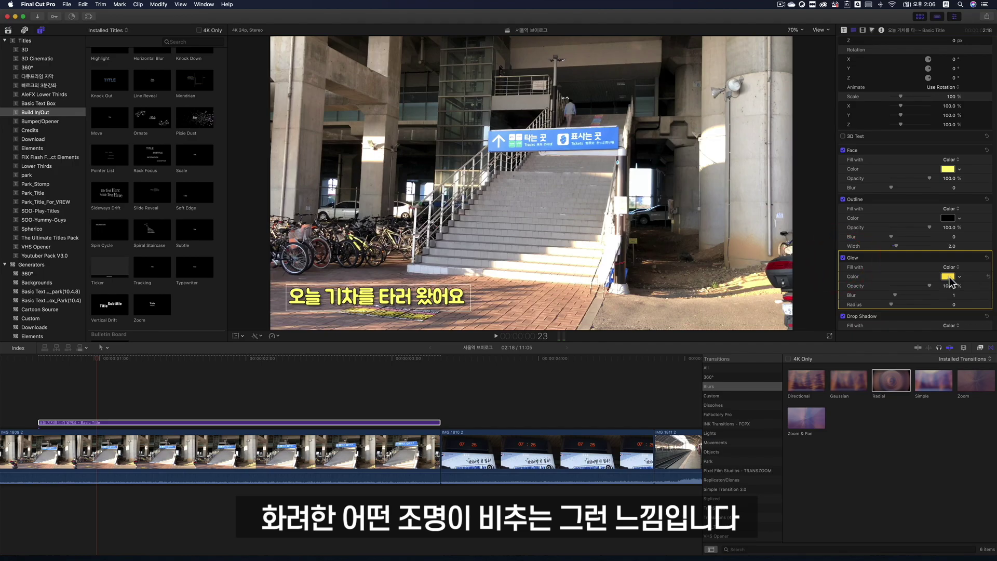
left_click_drag(891, 303, 905, 304)
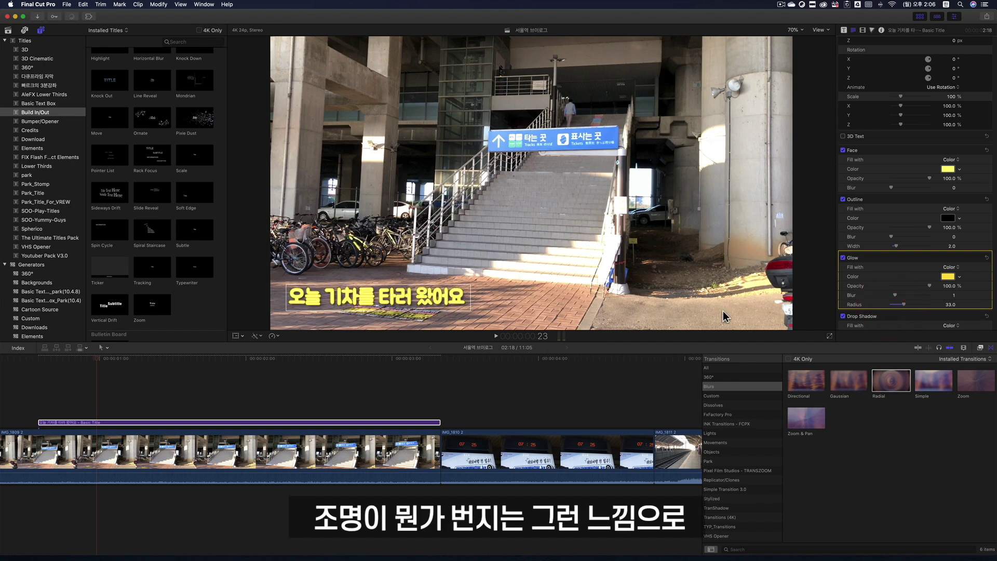
left_click_drag(905, 304, 901, 295)
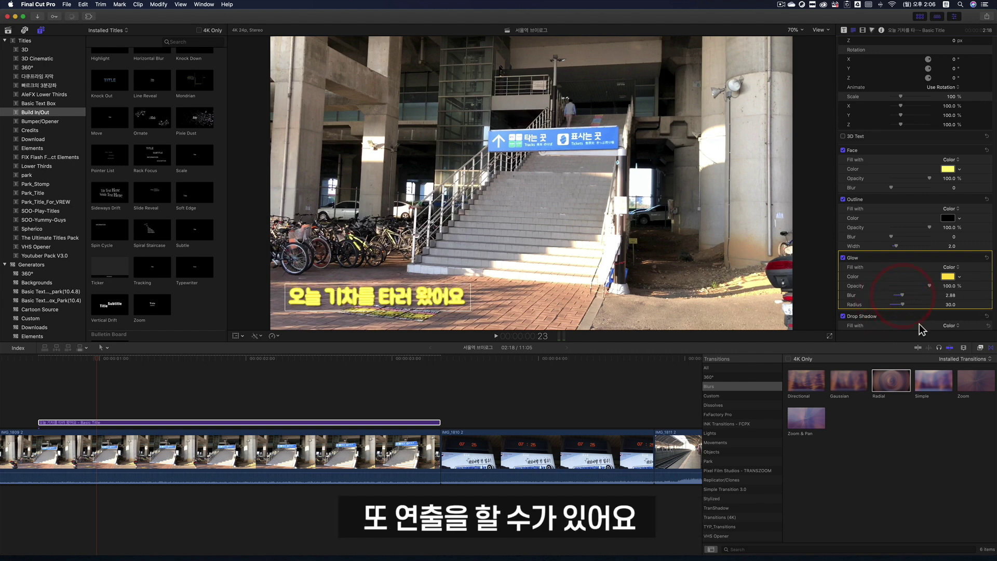
- Try the color Sky on the title's glow, and turn the glow off
left_click(945, 276)
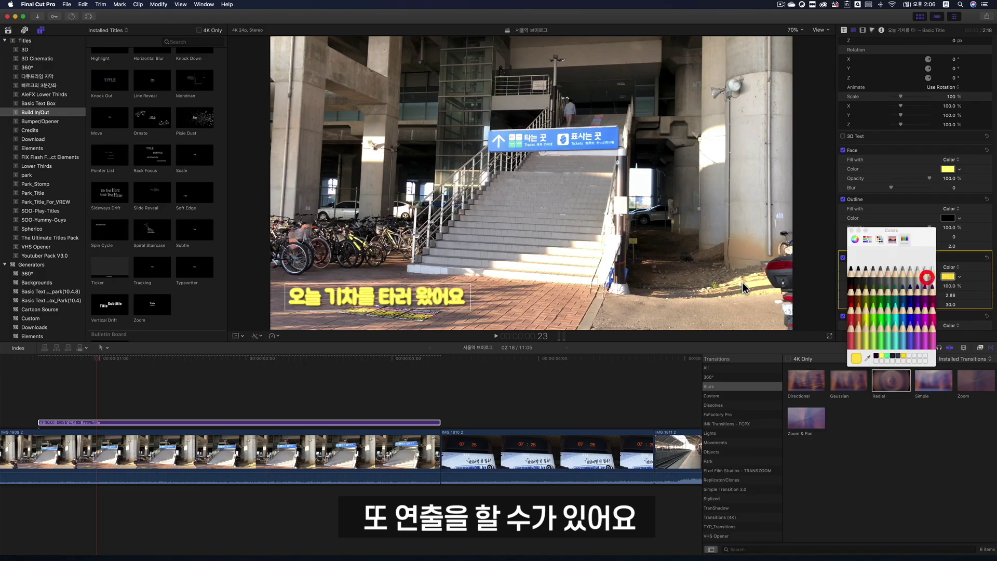
left_click(900, 335)
left_click(902, 337)
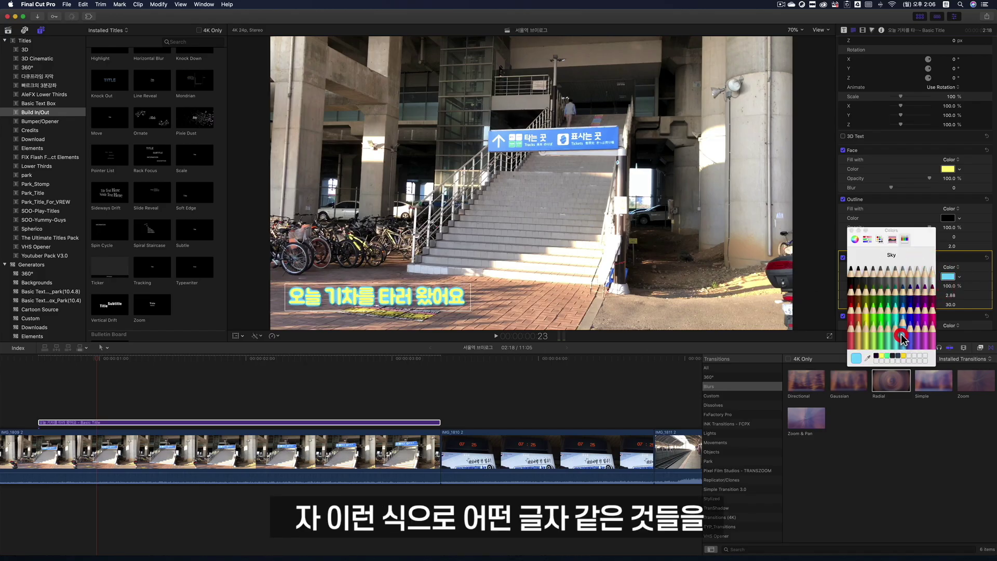
left_click(851, 230)
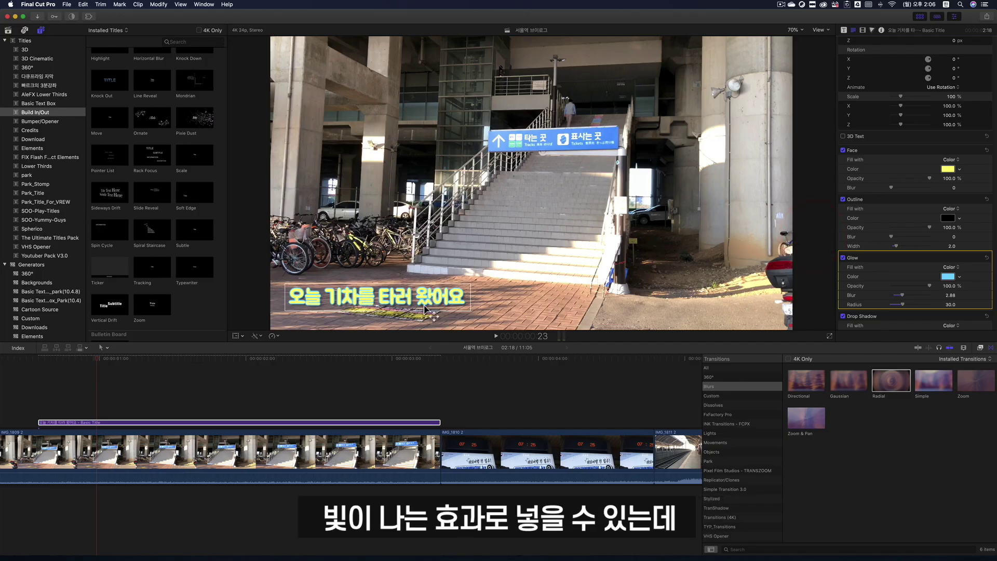
left_click(842, 258)
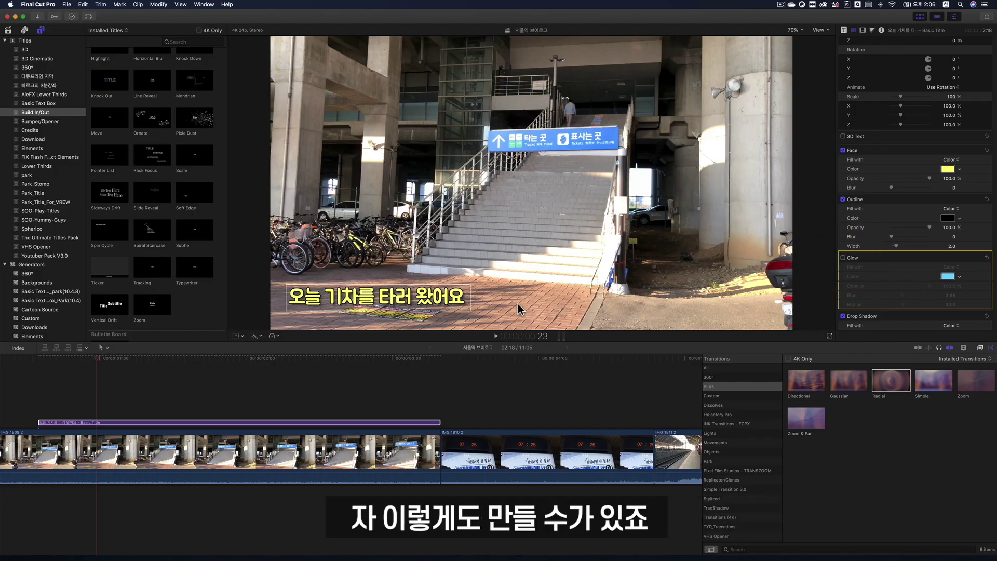
- Examine the 2D text style presets available for the title
left_click(106, 361)
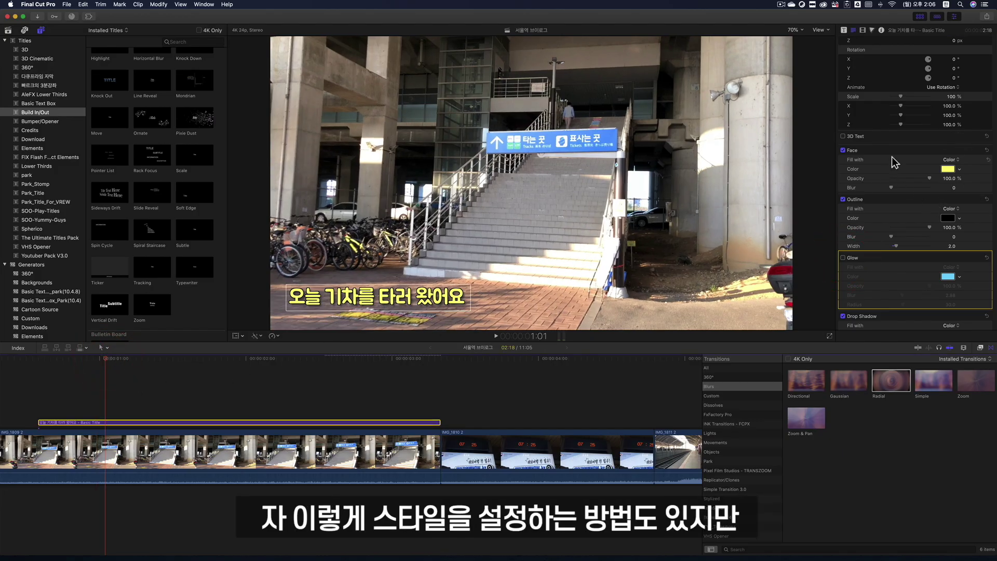
scroll(893, 160, "up", 6)
scroll(894, 161, "up", 3)
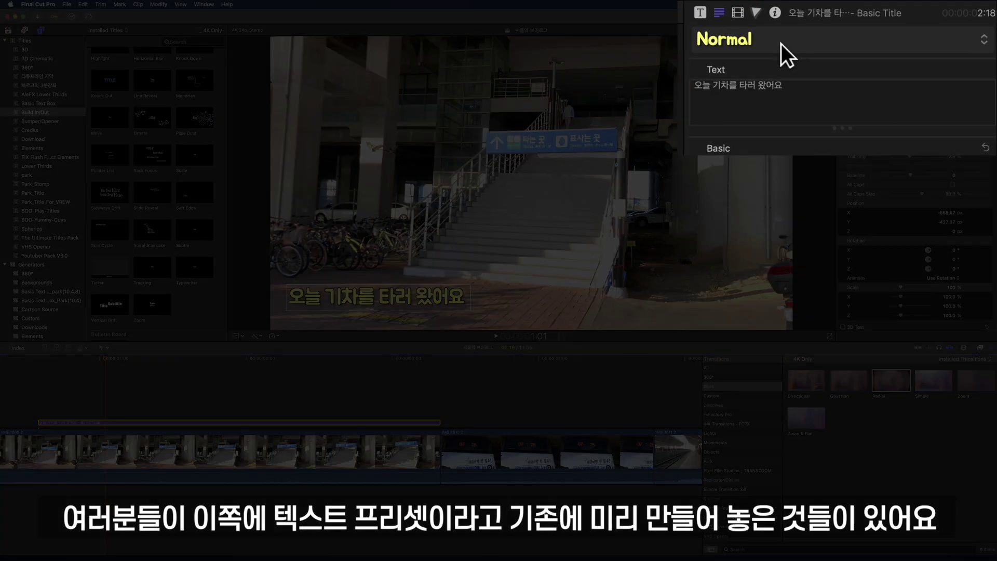
left_click(781, 44)
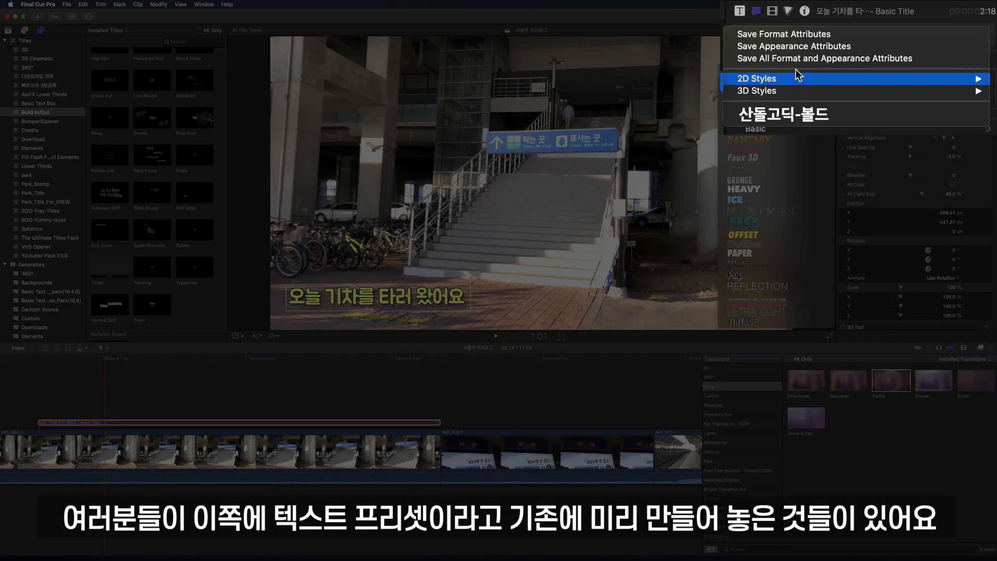
mouse_move(882, 70)
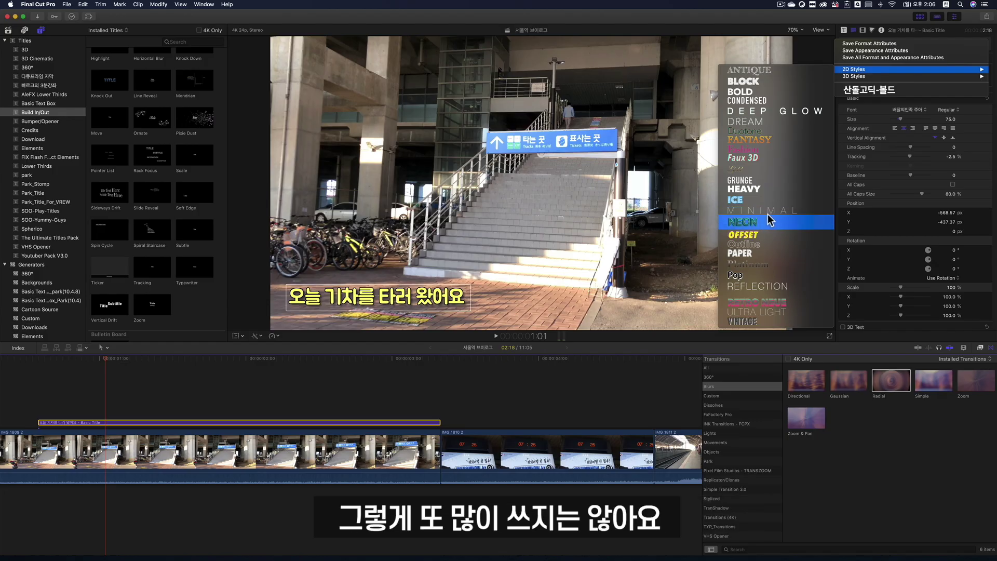
left_click(882, 110)
- Try the font 배달의민족 연성 OTF on the title, and restore the font 배달의민족 주아
left_click(912, 111)
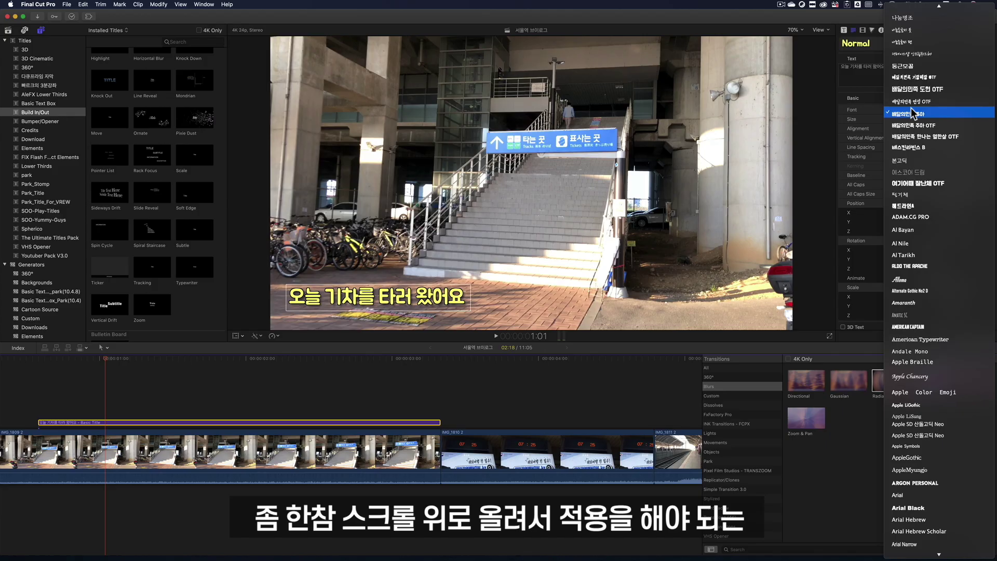
left_click(912, 102)
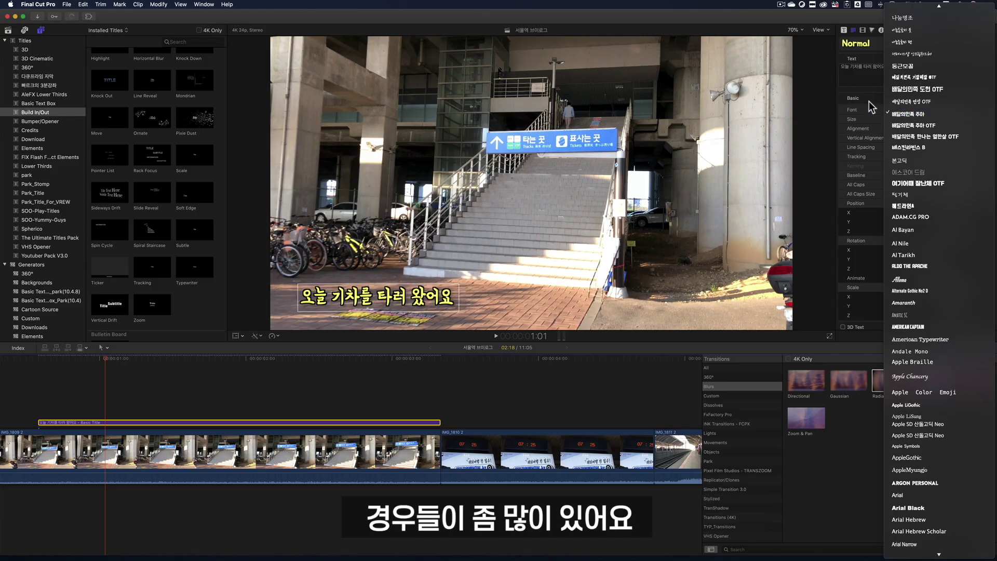
left_click(916, 111)
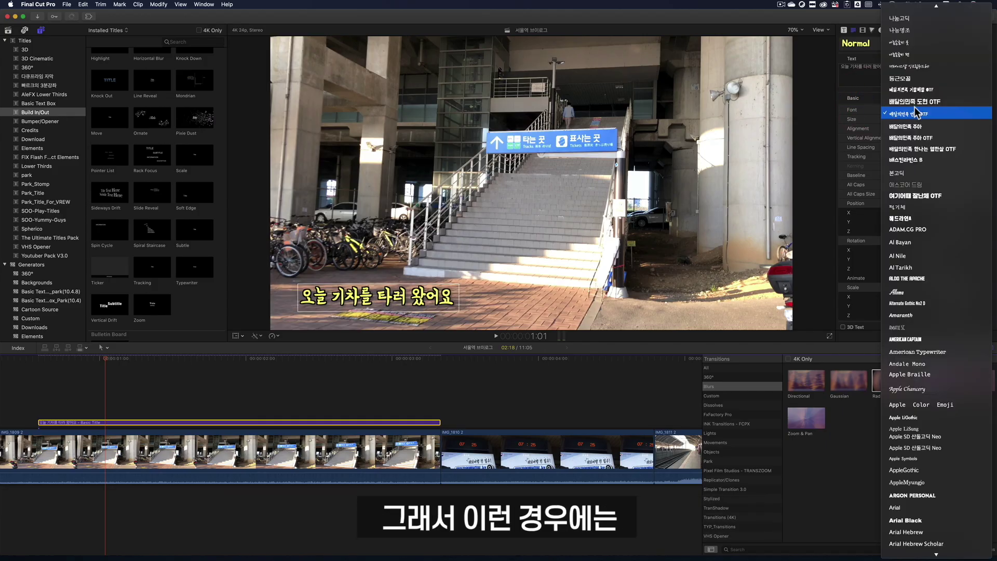
left_click(911, 126)
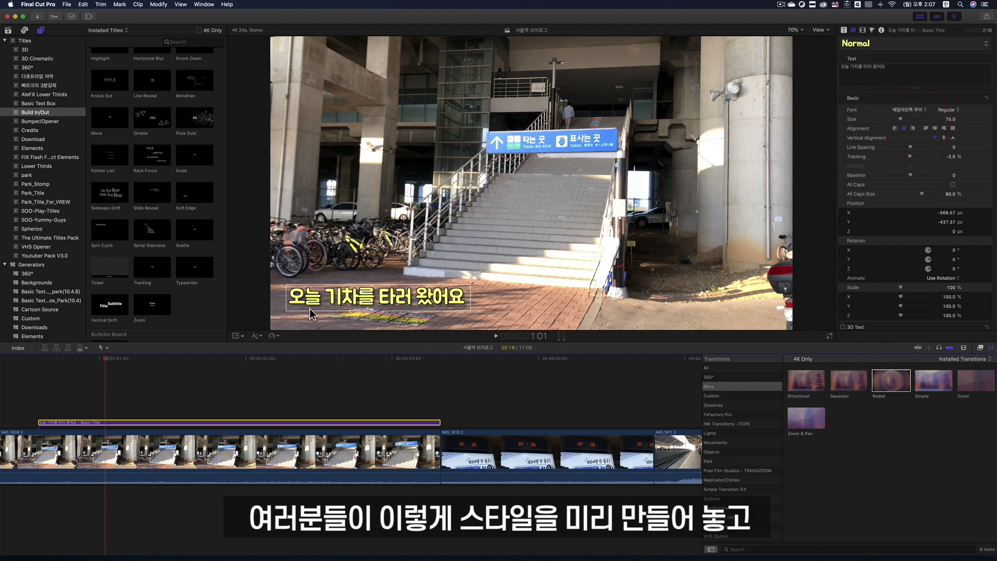
- Save all the title's format and appearance attributes as a preset named "배달의민족_주아체 스타일"
left_click(888, 45)
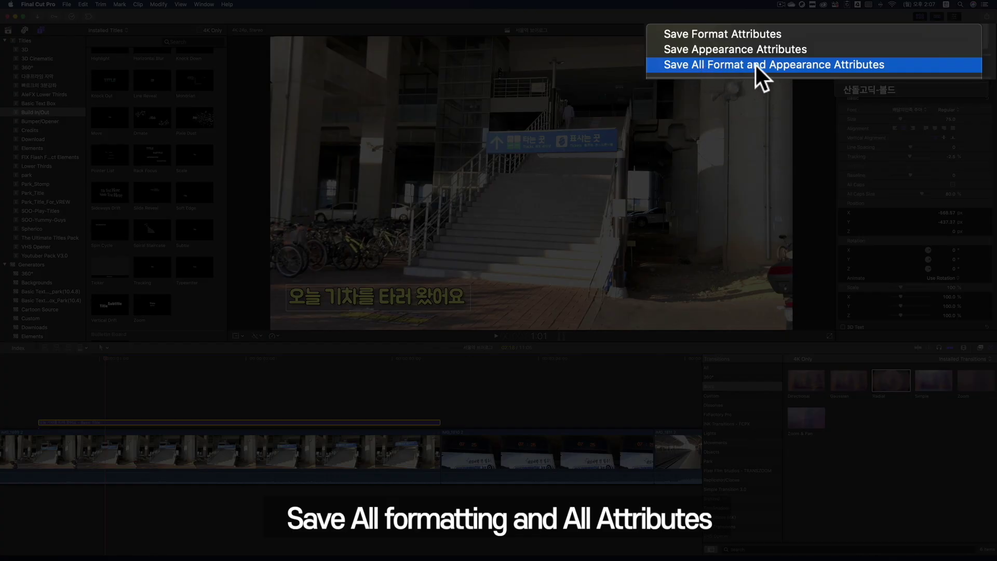
left_click(861, 66)
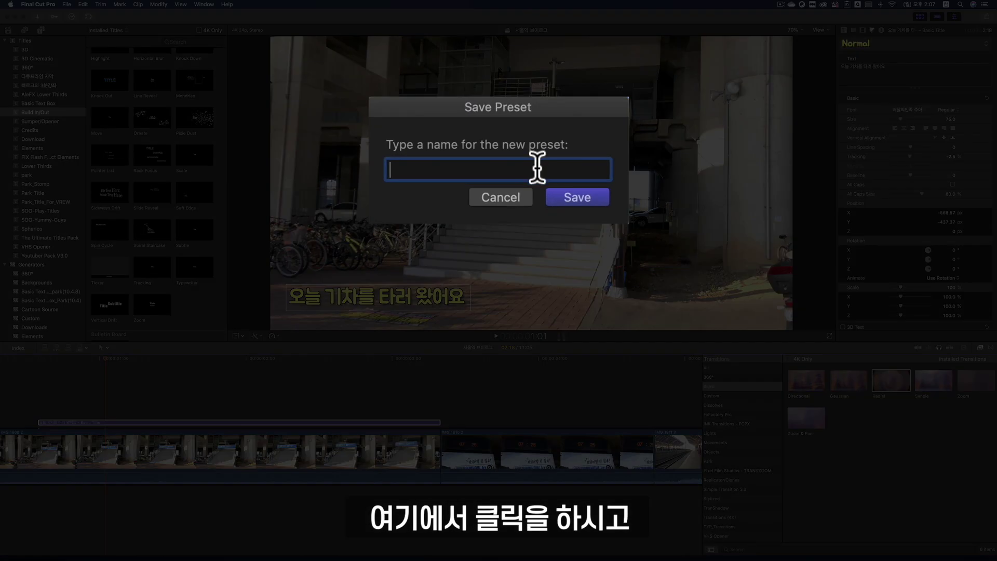
left_click(537, 167)
type("배달의민족")
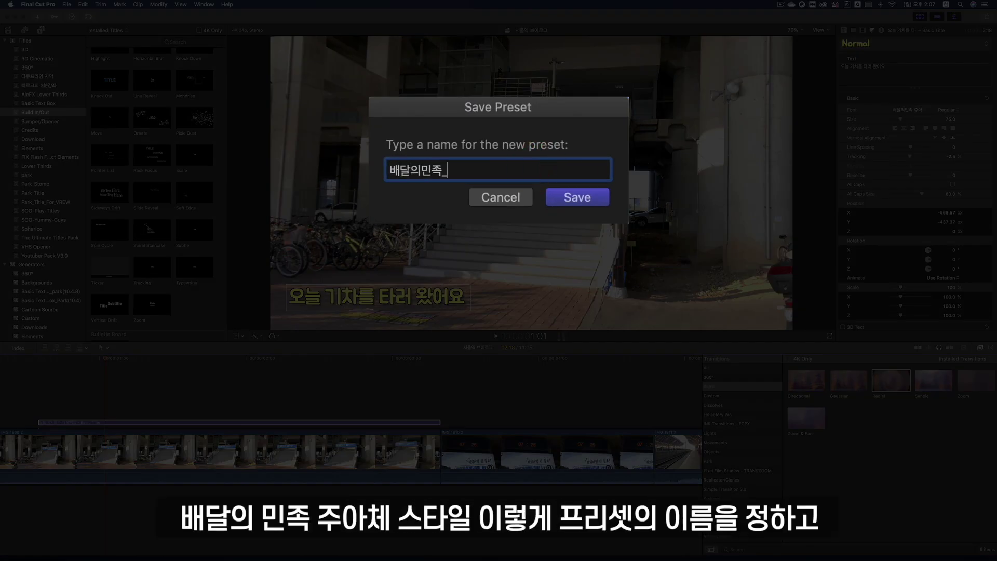
type("_주아체")
type(" 스탕")
type("일")
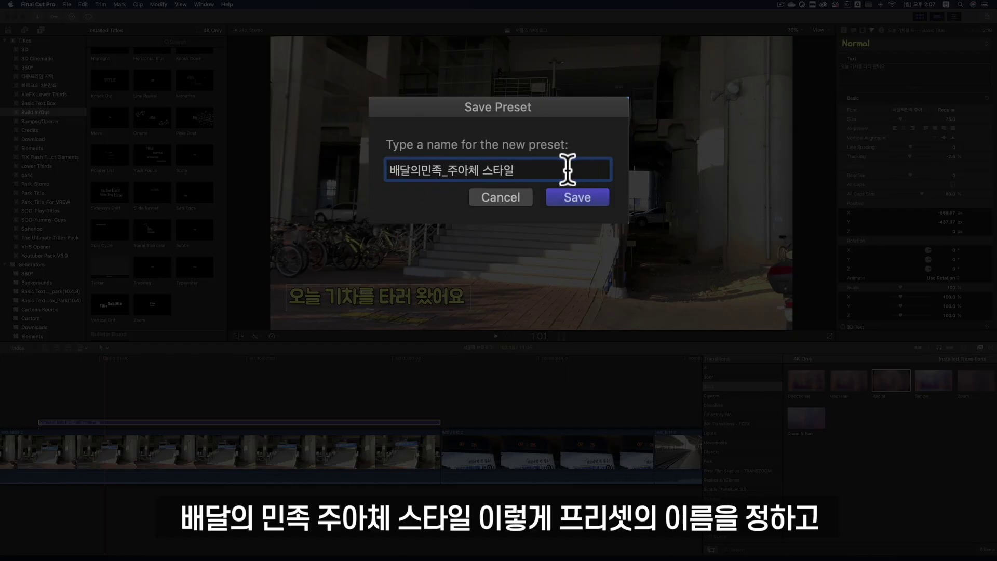
left_click(586, 198)
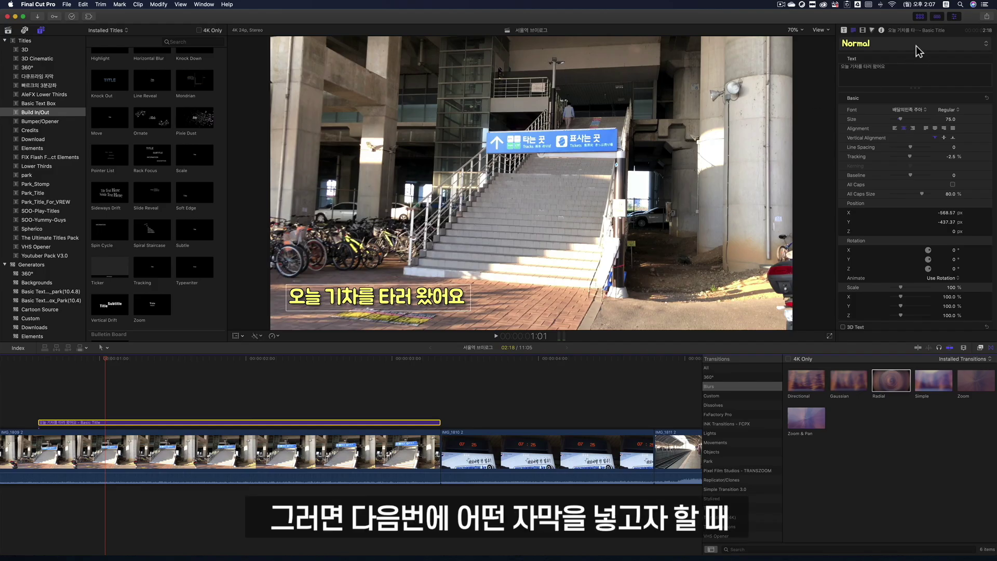
- Check the text style list for the saved preset and review the title's style settings
left_click(919, 51)
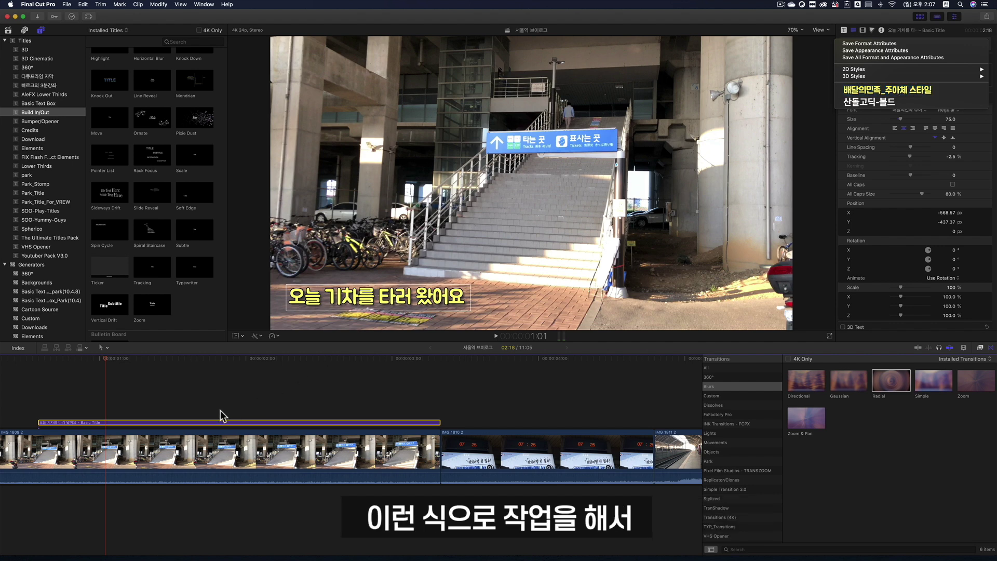
left_click(137, 363)
scroll(872, 194, "down", 10)
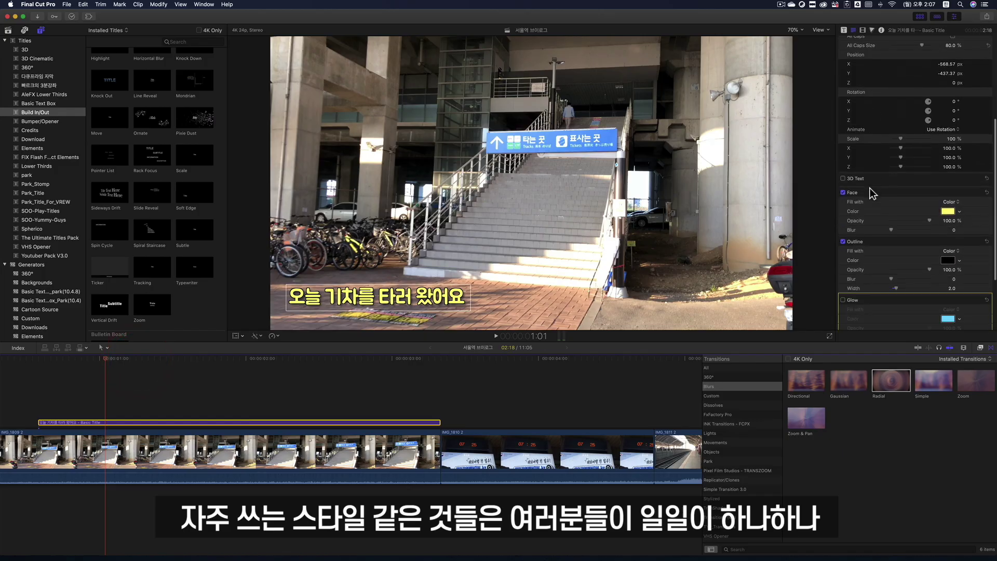
scroll(891, 197, "up", 10)
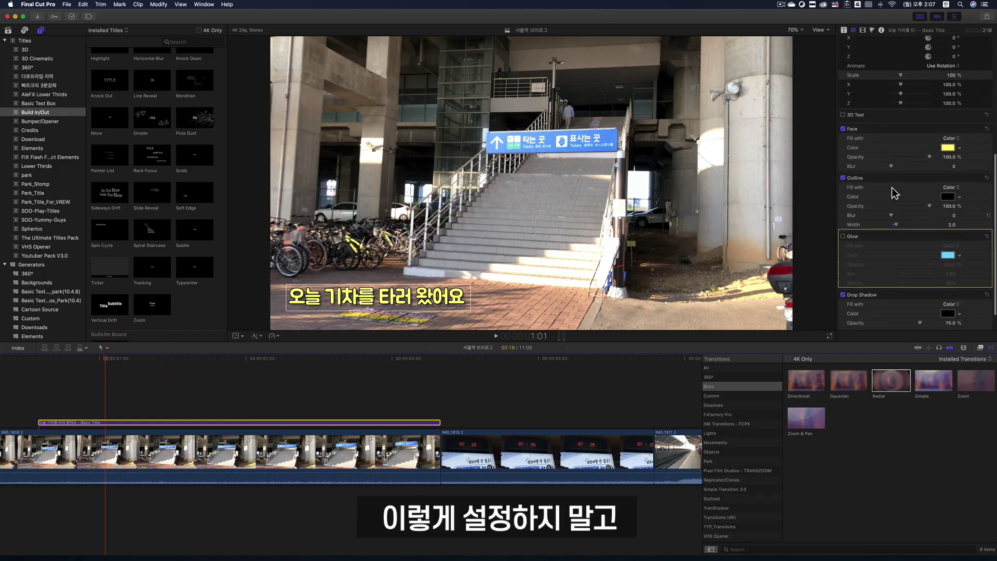
- Check the saved style in the text style list and play the sequence from the start to preview the title
left_click(891, 45)
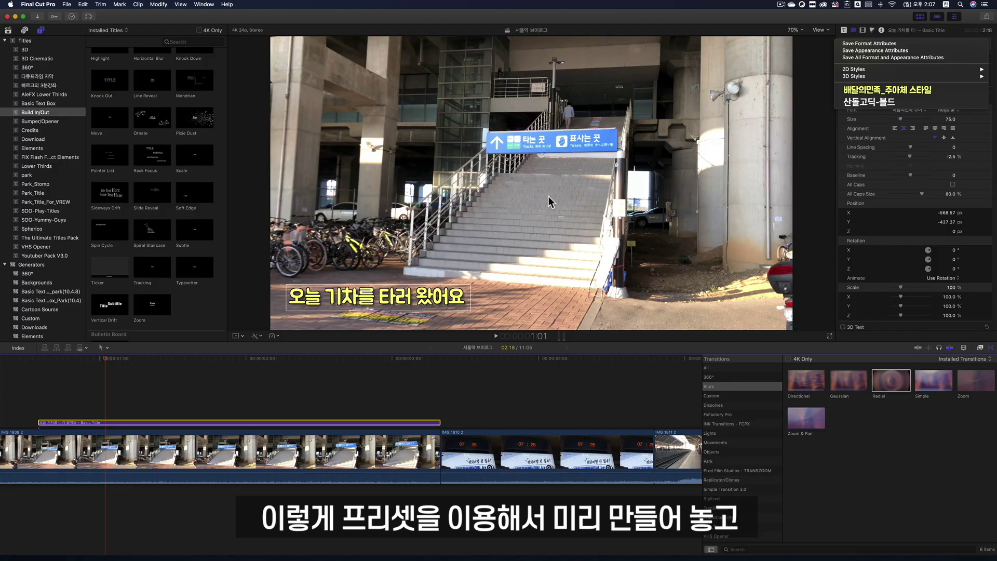
left_click(111, 362)
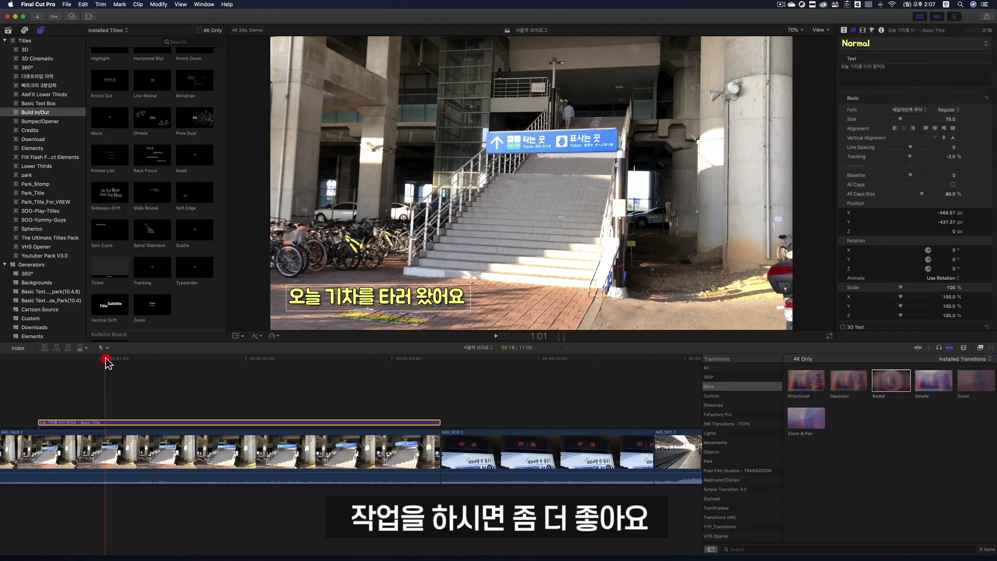
left_click_drag(108, 362, 242, 361)
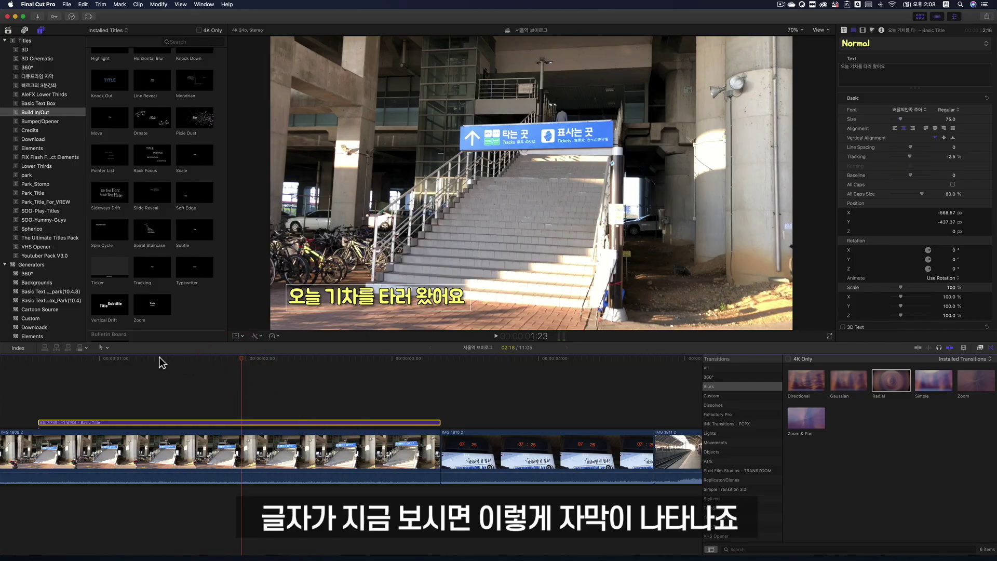
left_click_drag(103, 366, 19, 358)
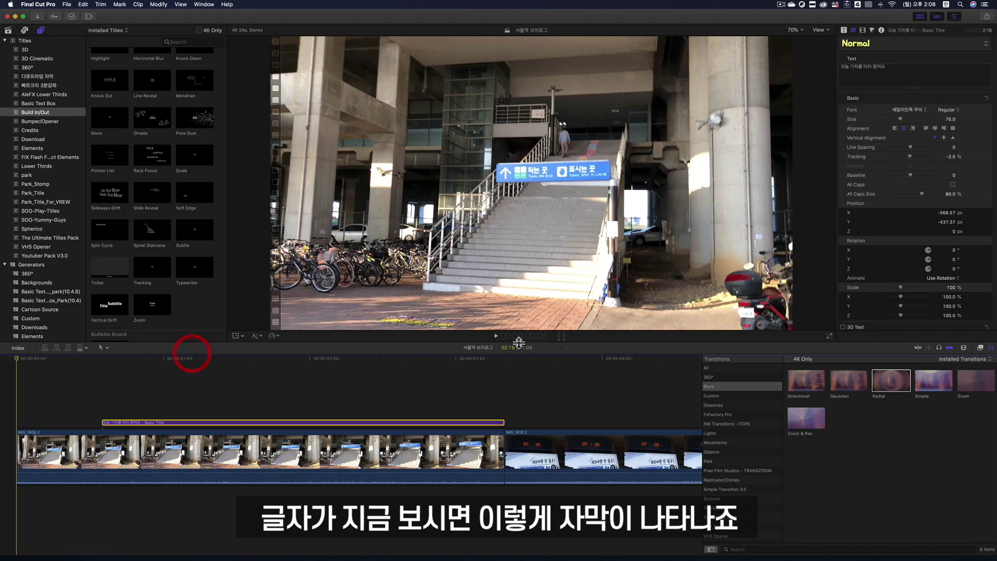
left_click(494, 337)
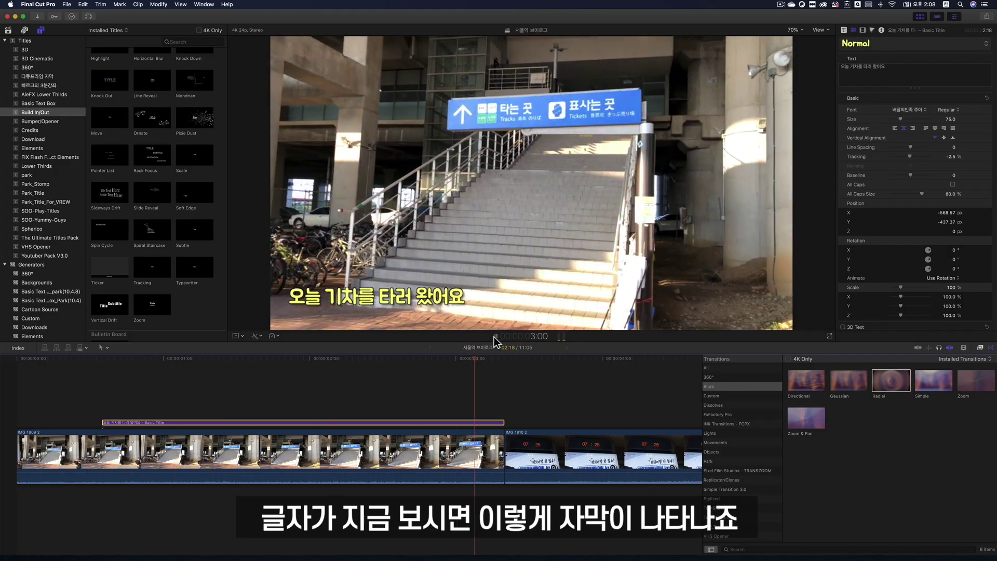
left_click(495, 336)
- Duplicate the title clip so the copy starts at the beginning of the IMG_1810 clip, directly after the original title
scroll(544, 371, "right", 5)
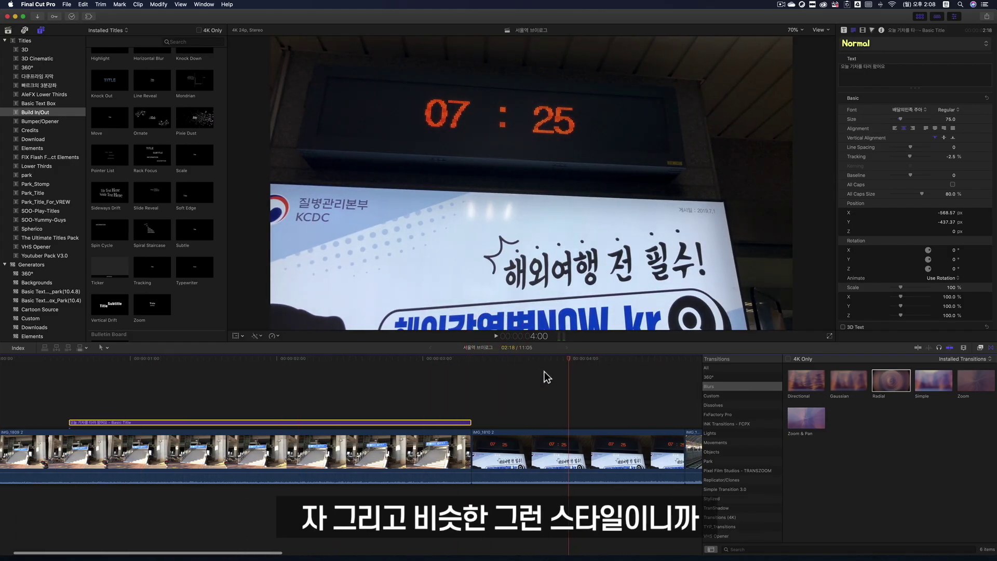
scroll(544, 371, "right", 2)
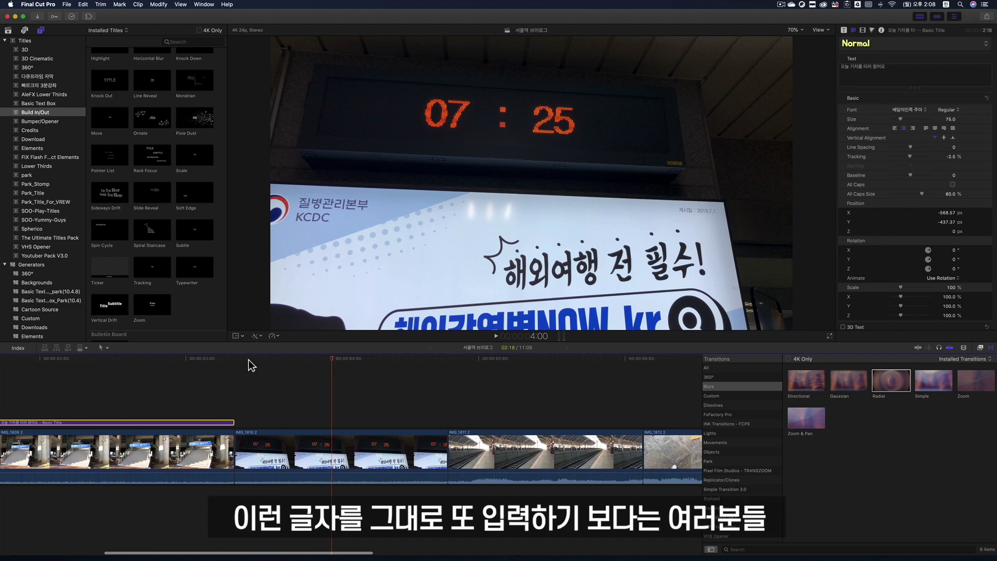
left_click_drag(247, 359, 235, 359)
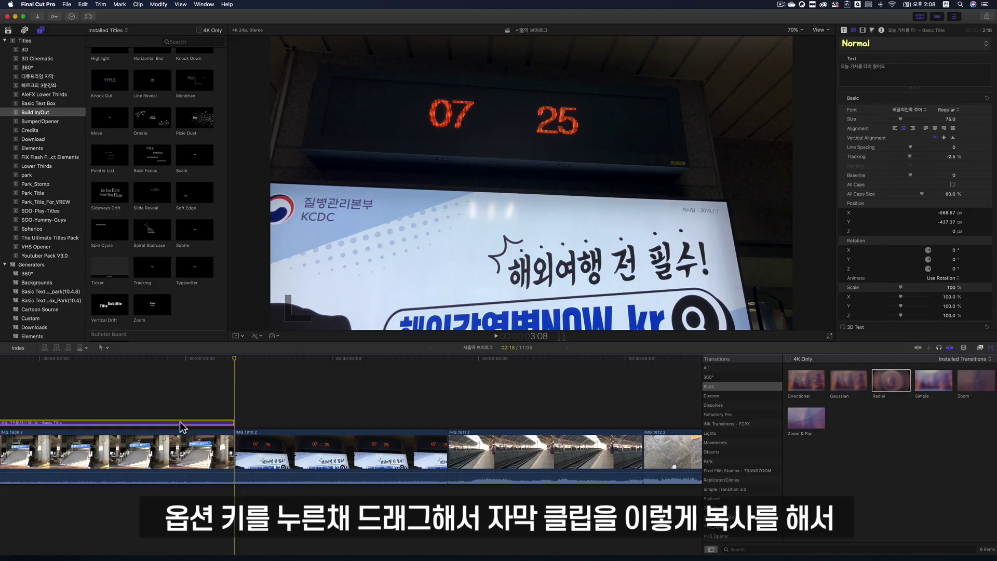
left_click_drag(191, 423, 590, 416)
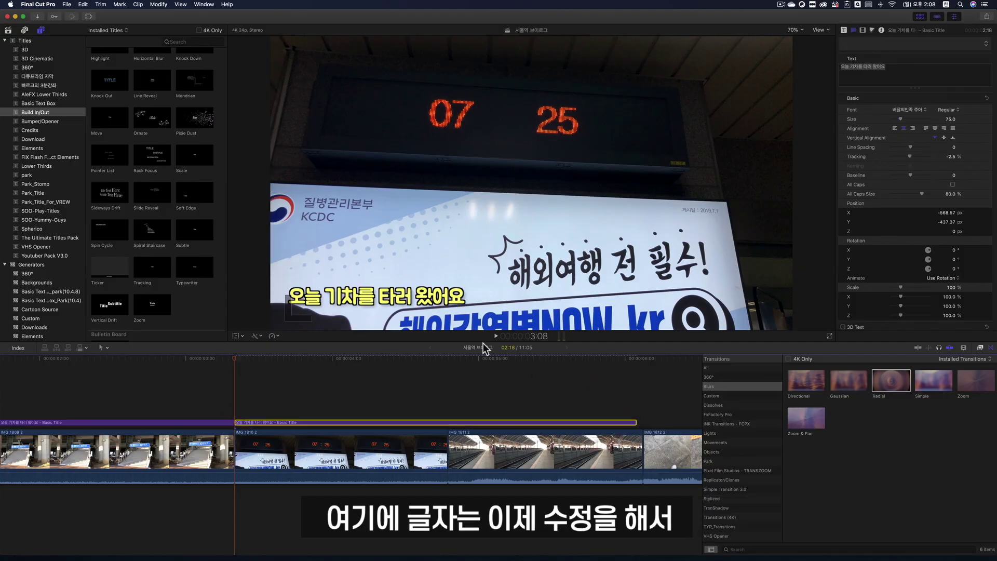
- Replace the duplicated title's text with "현재 시간은 아침 7시 25분"
double_click(375, 303)
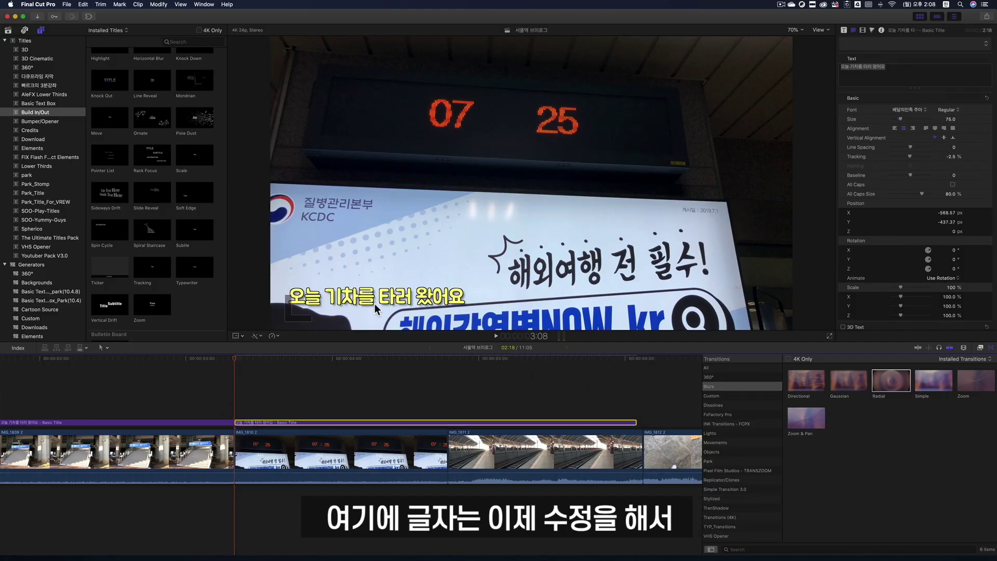
left_click(263, 357)
left_click(325, 419)
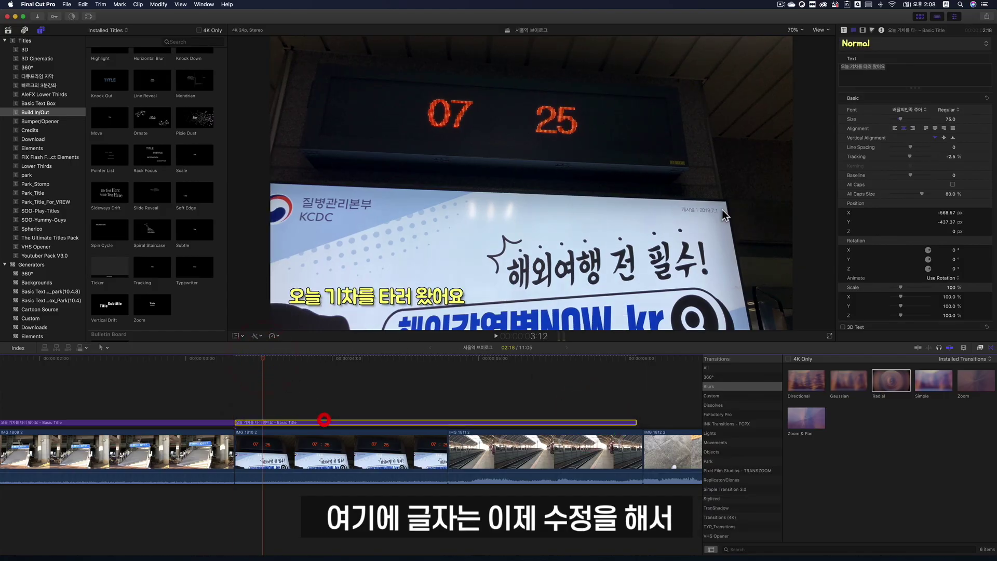
left_click(915, 71)
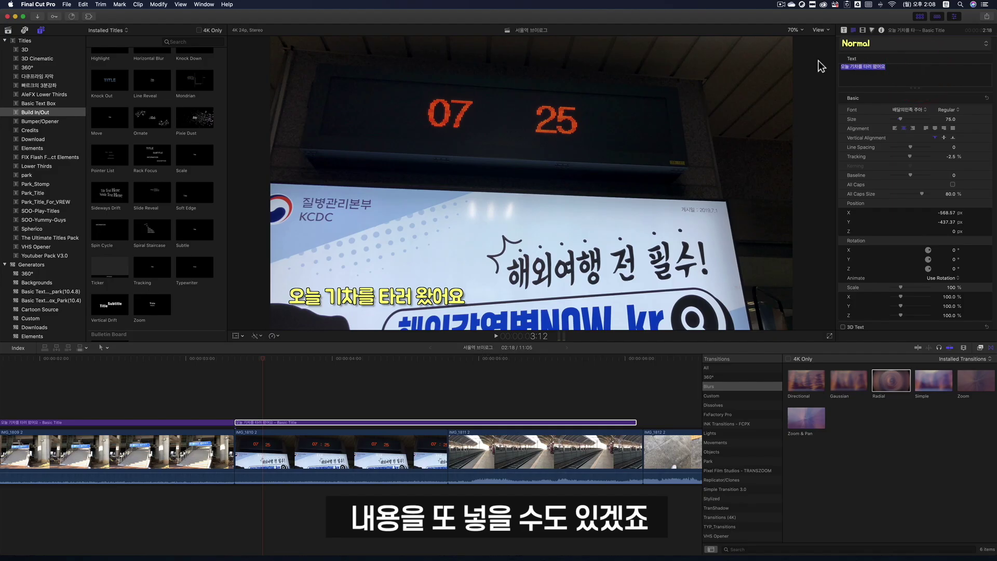
type("현재 시간은")
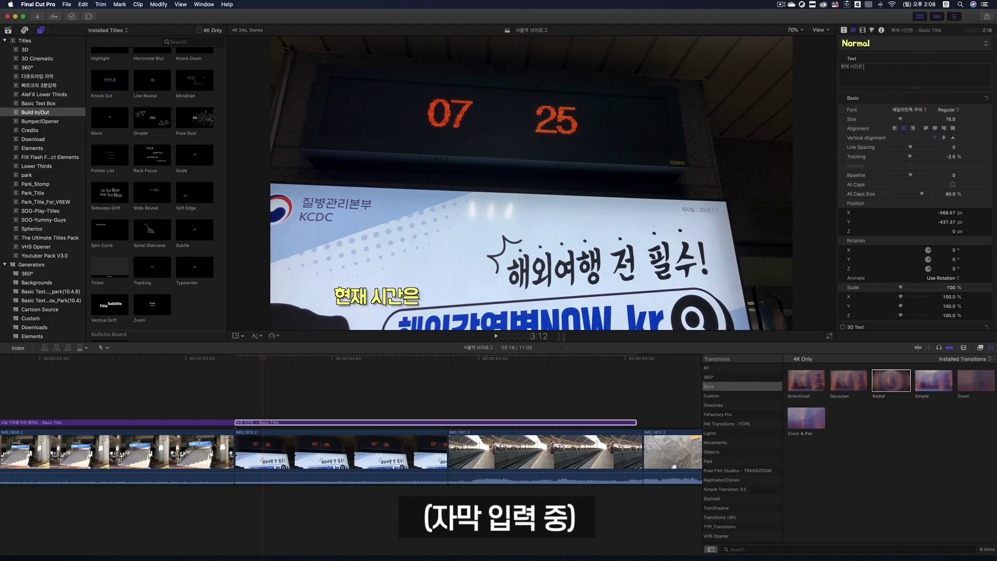
type(" 아침 7시 25분")
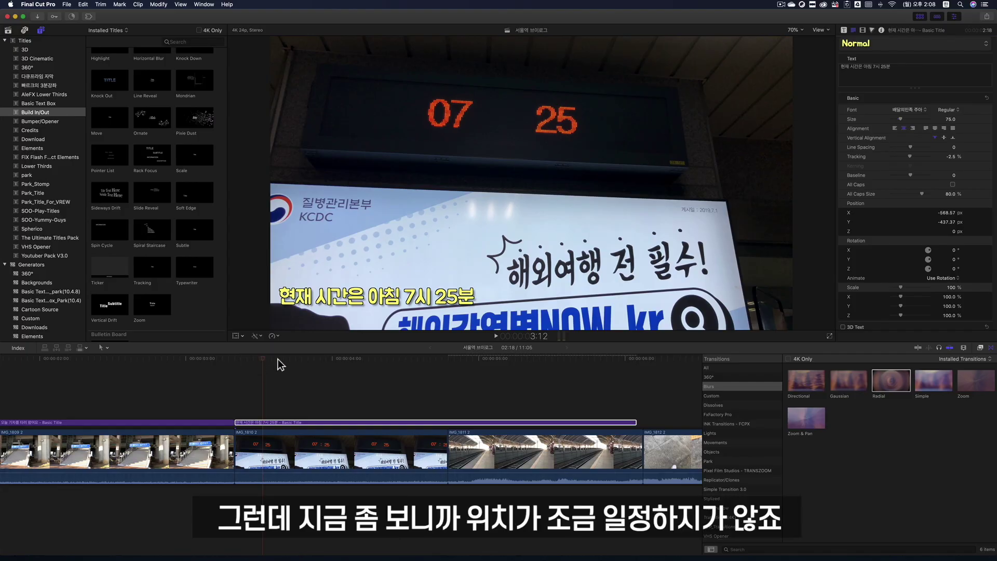
- Compare the on-screen positions of the two titles and show the title/action safe zones in the viewer
left_click(213, 358)
left_click(239, 344)
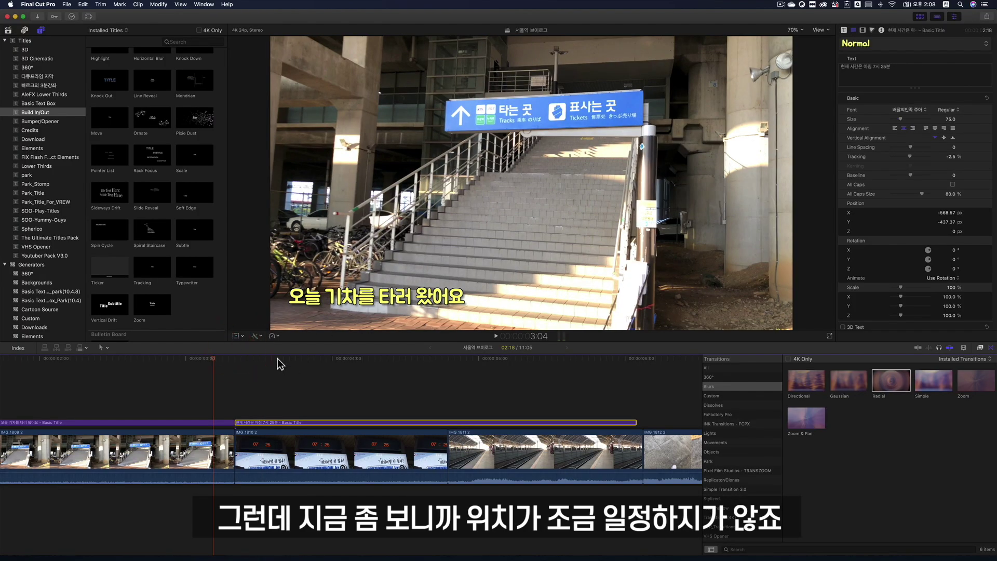
left_click(239, 348)
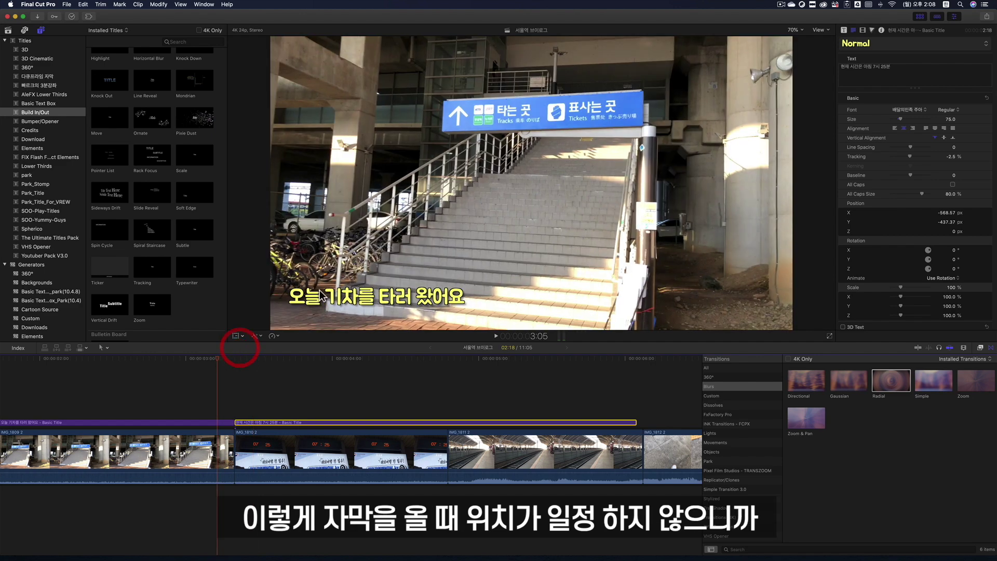
mouse_move(240, 347)
left_mouse_down()
mouse_move(222, 356)
mouse_move(248, 357)
left_mouse_up()
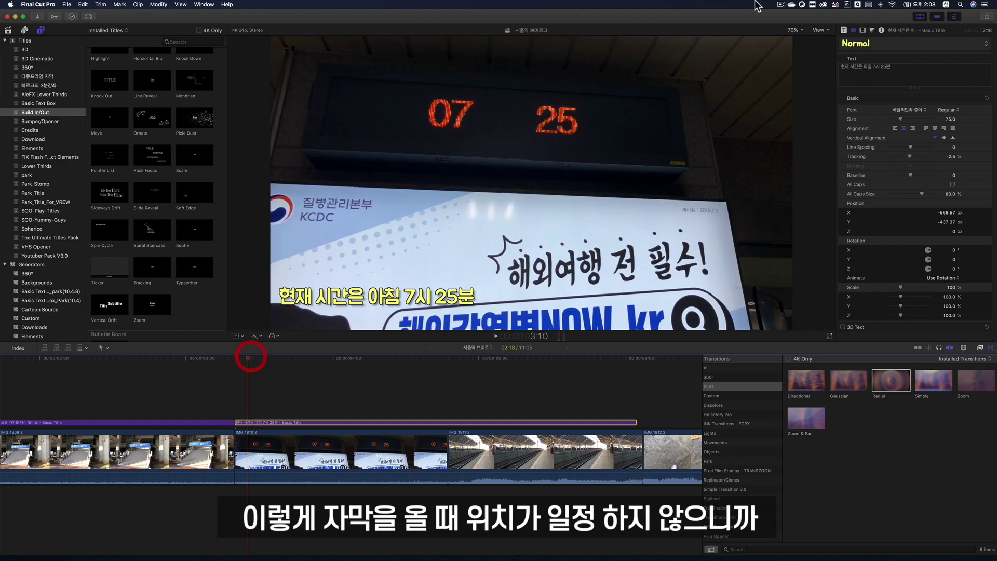
left_click(813, 30)
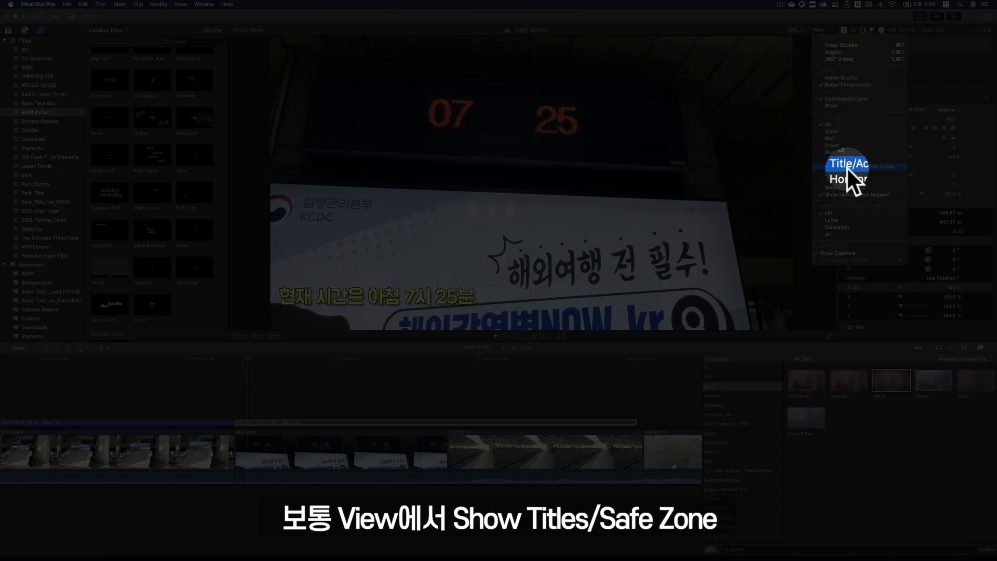
left_click(879, 167)
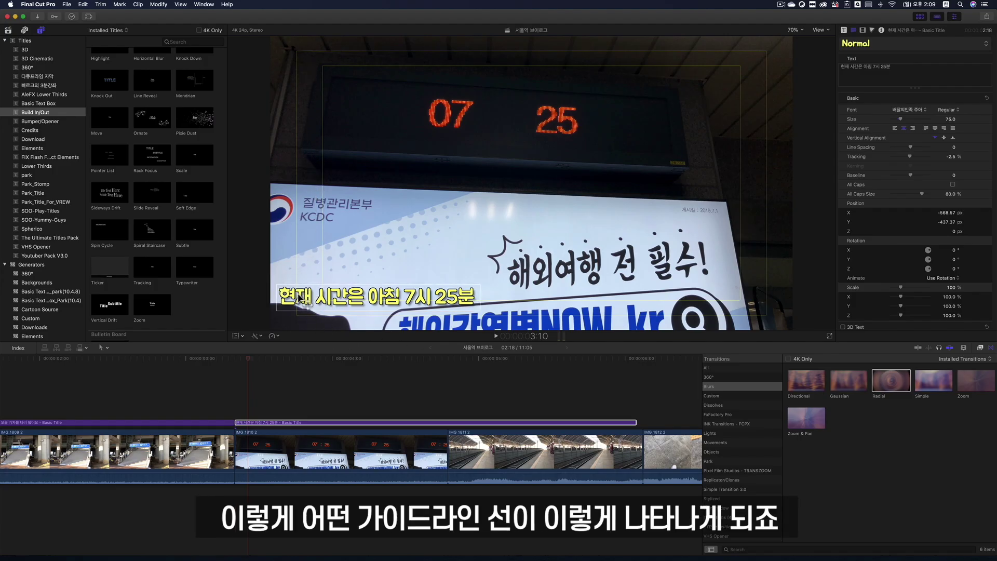
- Align both titles to the lower-left corner of the outer safe zone guide and check that their positions match
left_click_drag(300, 297, 319, 303)
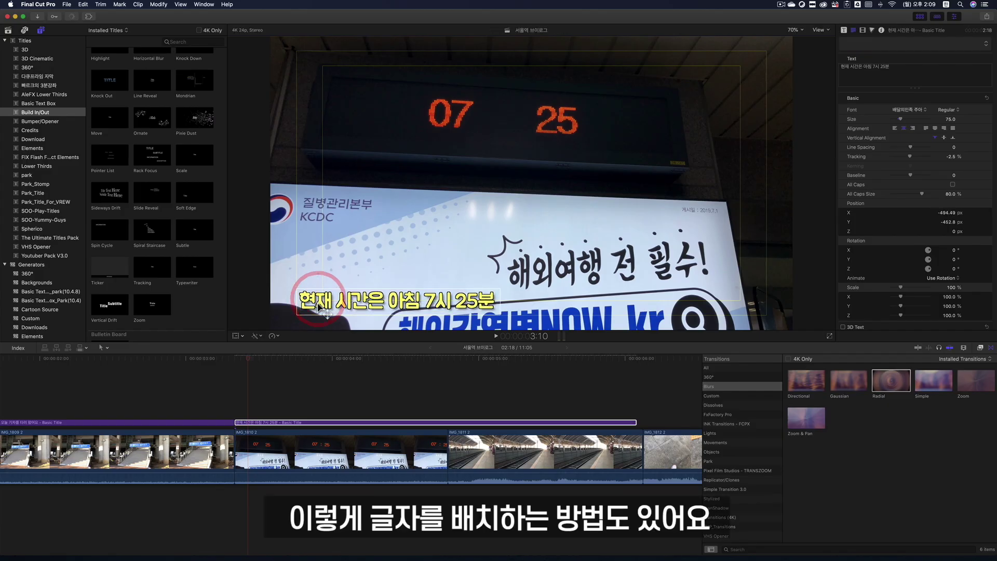
left_click(212, 357)
left_click(214, 422)
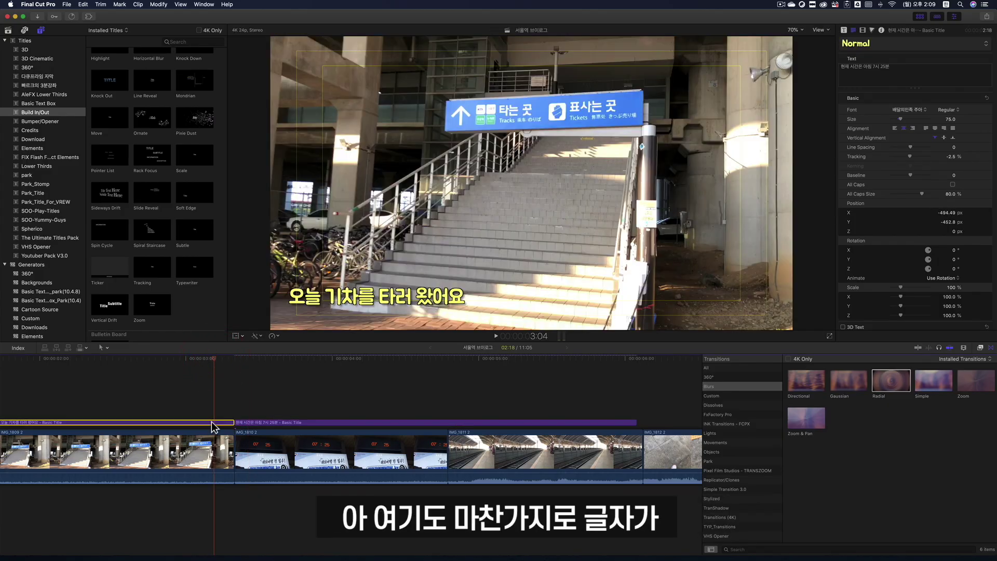
mouse_move(315, 294)
left_mouse_down()
mouse_move(306, 299)
mouse_move(333, 306)
mouse_move(324, 301)
left_mouse_up()
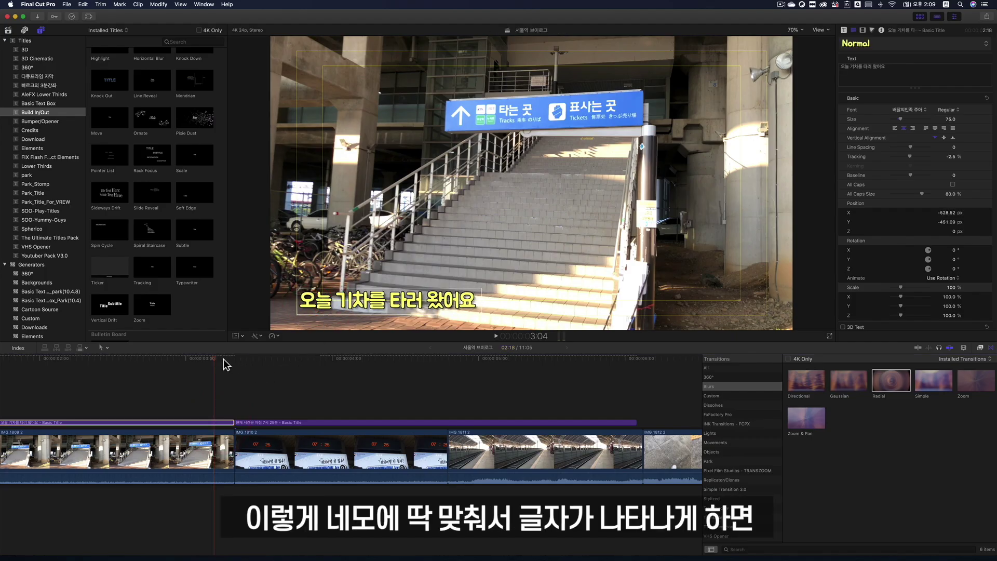
left_click_drag(223, 359, 240, 357)
left_click(263, 358)
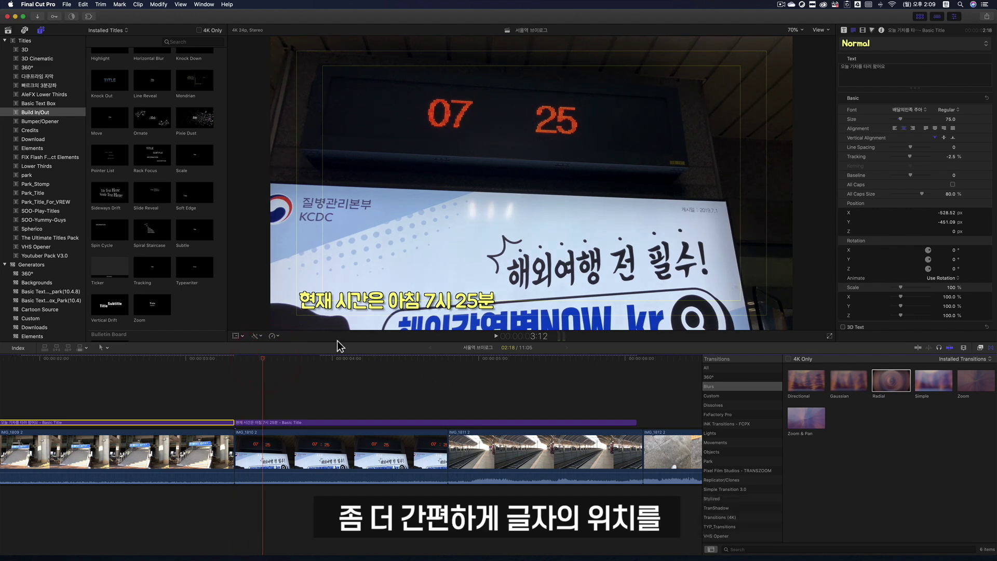
- Extend the second title to the end of the IMG_1811 clip and split it at that clip's start, at 4:19
mouse_move(331, 356)
left_mouse_down()
mouse_move(483, 359)
mouse_move(453, 362)
left_mouse_up()
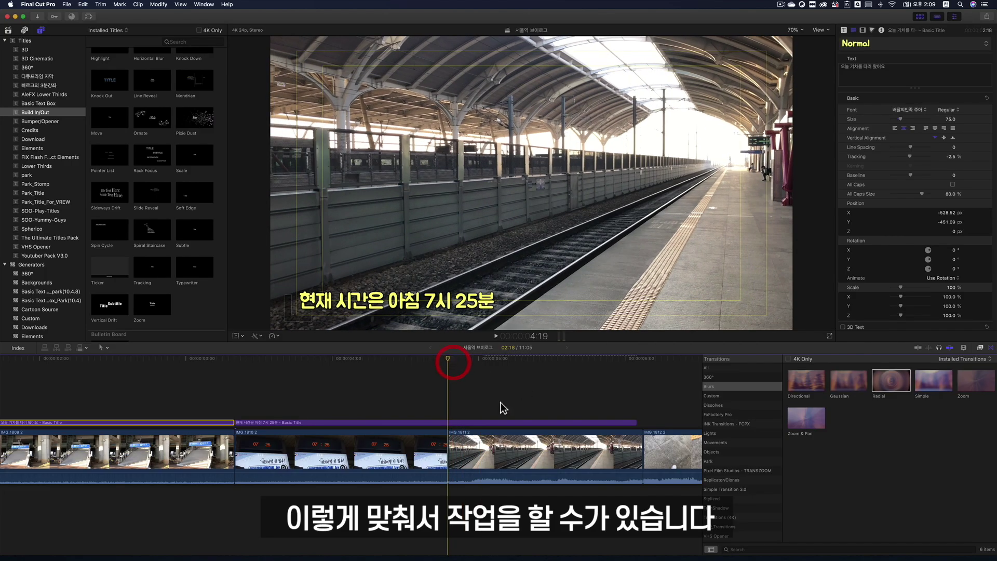
left_click(451, 422)
key("super+b")
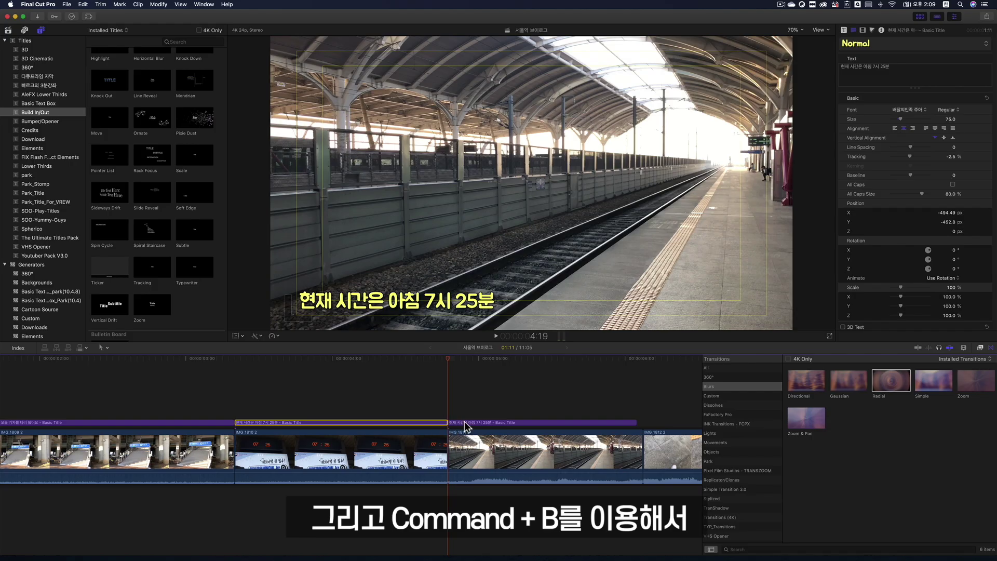
left_click_drag(449, 422, 562, 415)
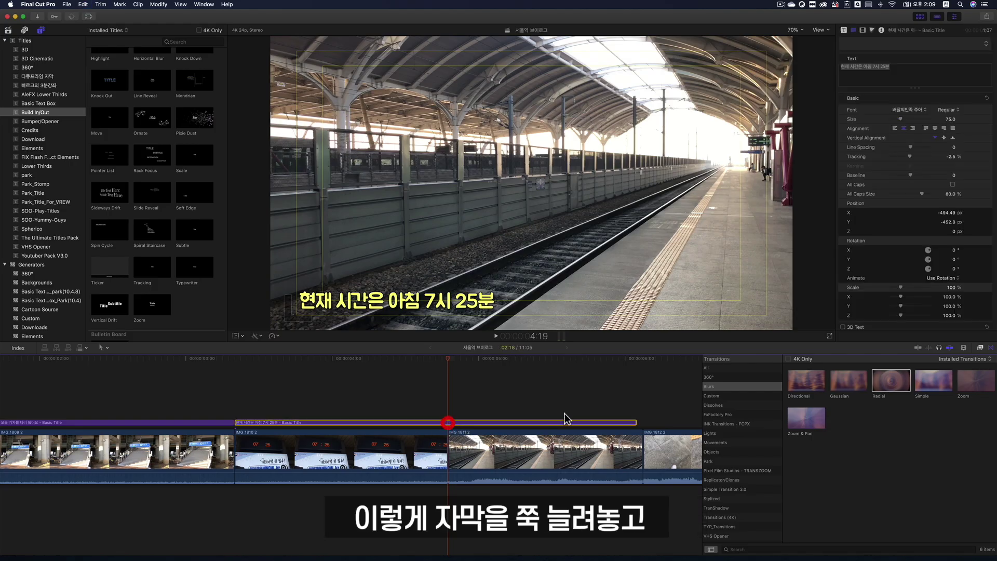
left_click(638, 422)
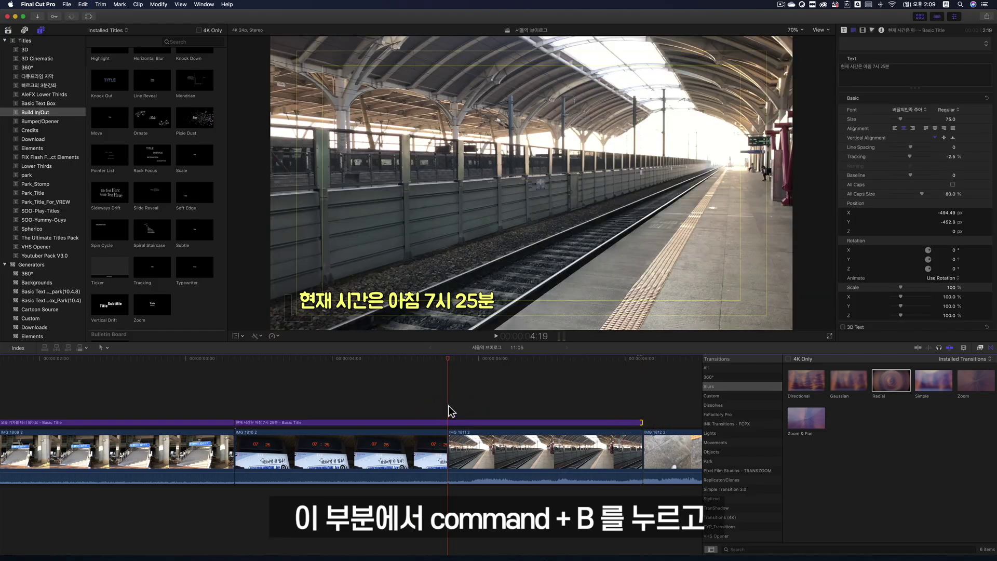
left_click(447, 422)
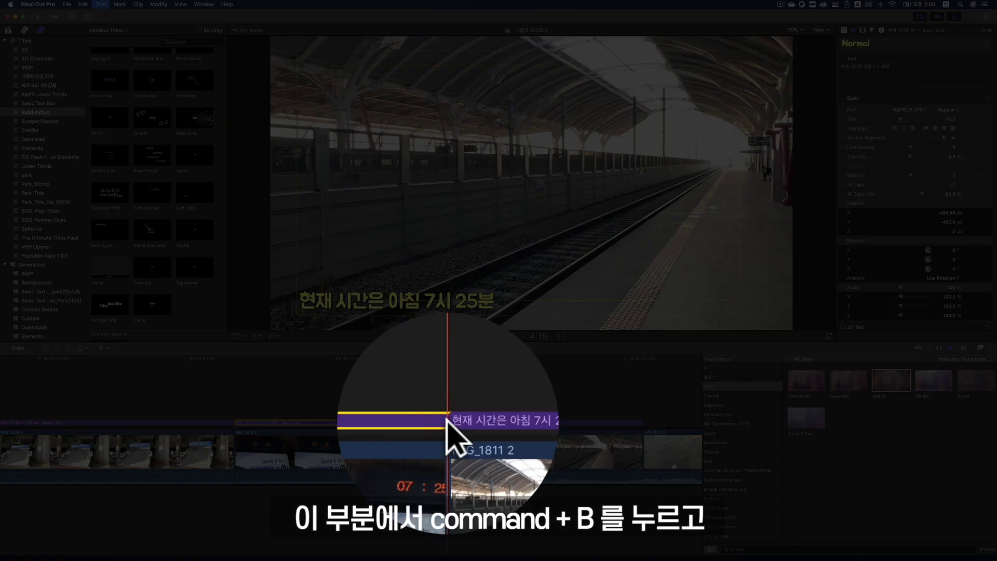
- Left-align the text of the title over IMG_1811 and move it to the lower-left safe zone corner, about X -851, Y -451 px
left_click(492, 358)
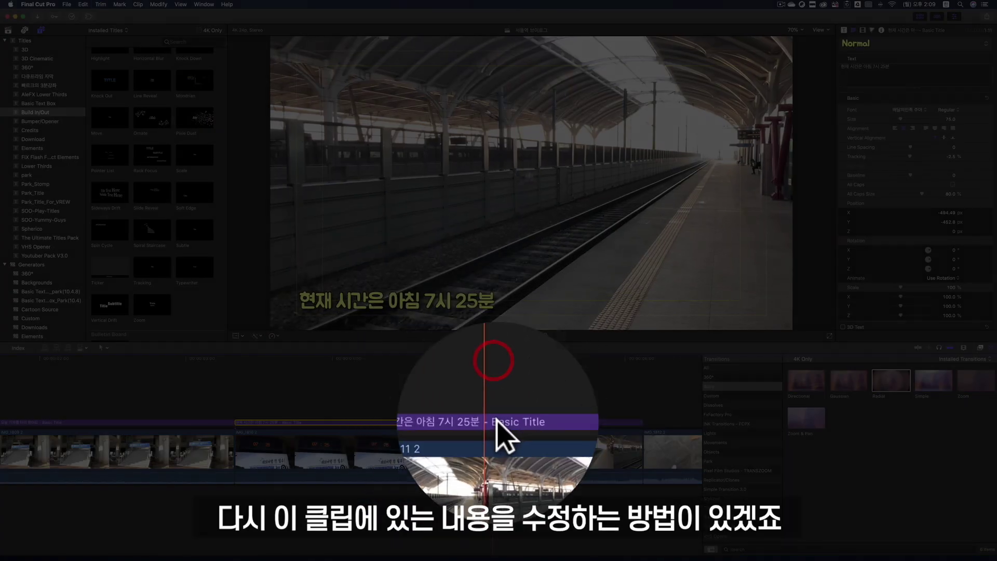
double_click(493, 421)
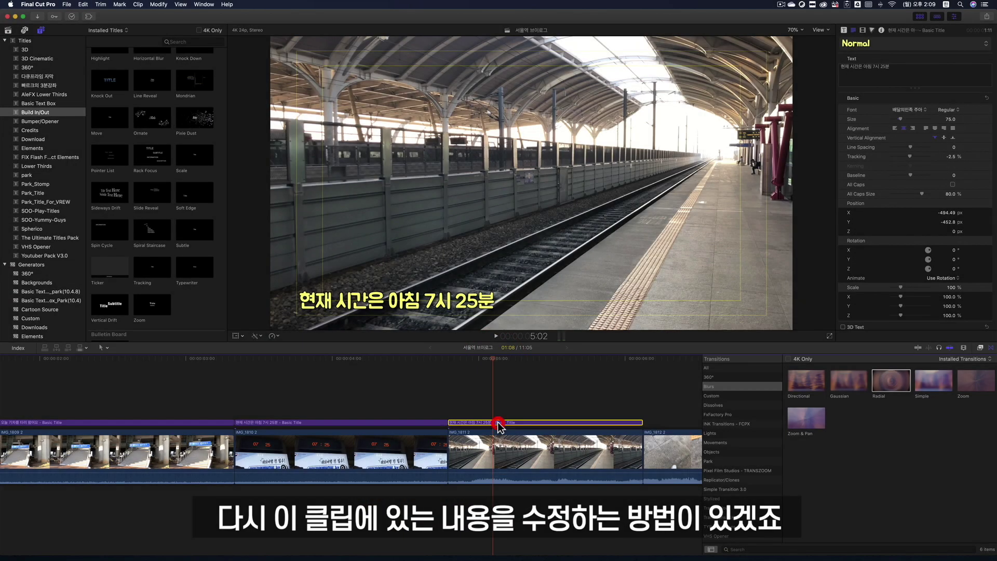
left_click(445, 308)
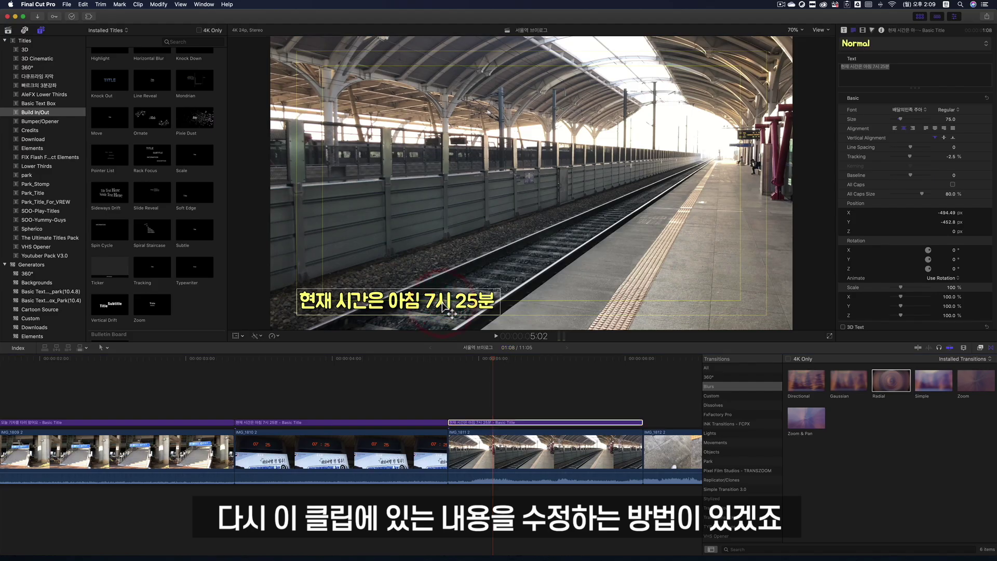
left_click(911, 69)
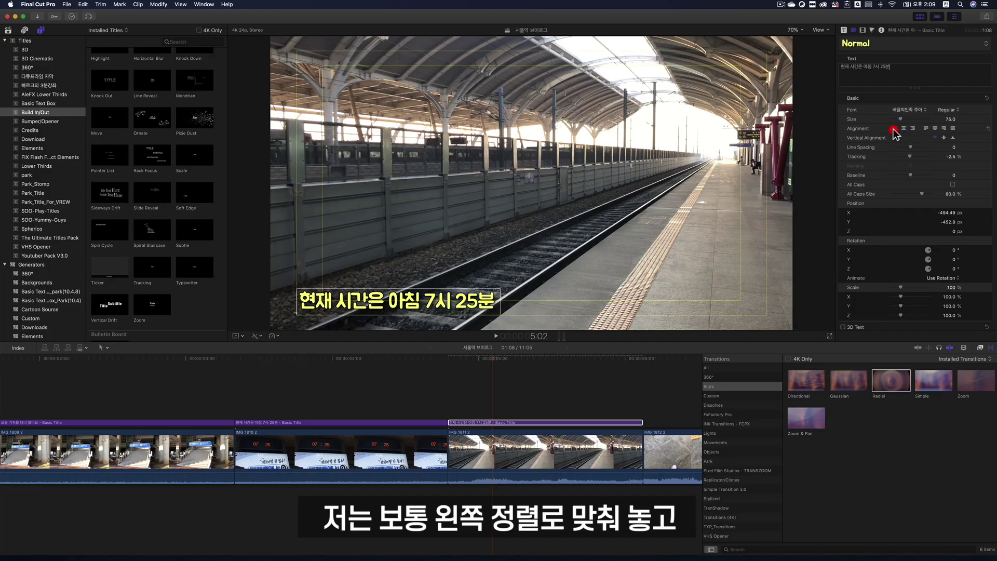
left_click(893, 129)
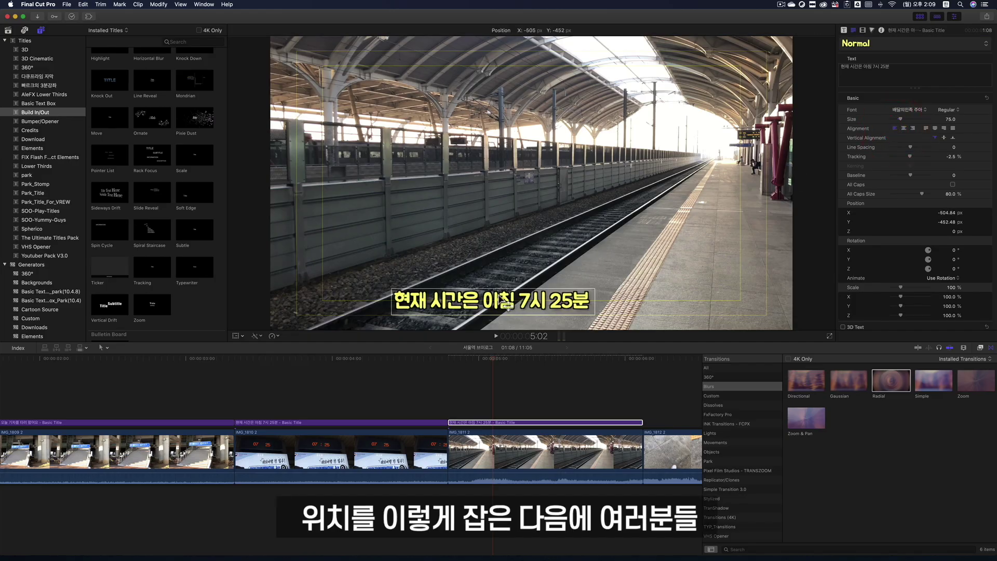
left_click_drag(518, 302, 423, 304)
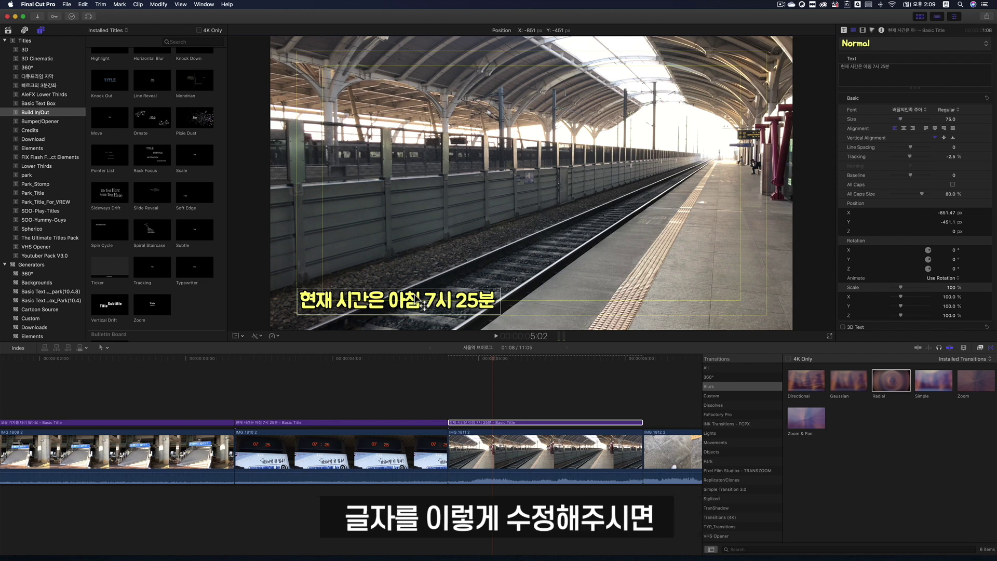
- Replace the text of the title over IMG_1811 with "기차를 타러 가고 있습니다" and check it in the viewer
left_click(909, 67)
type("기차를")
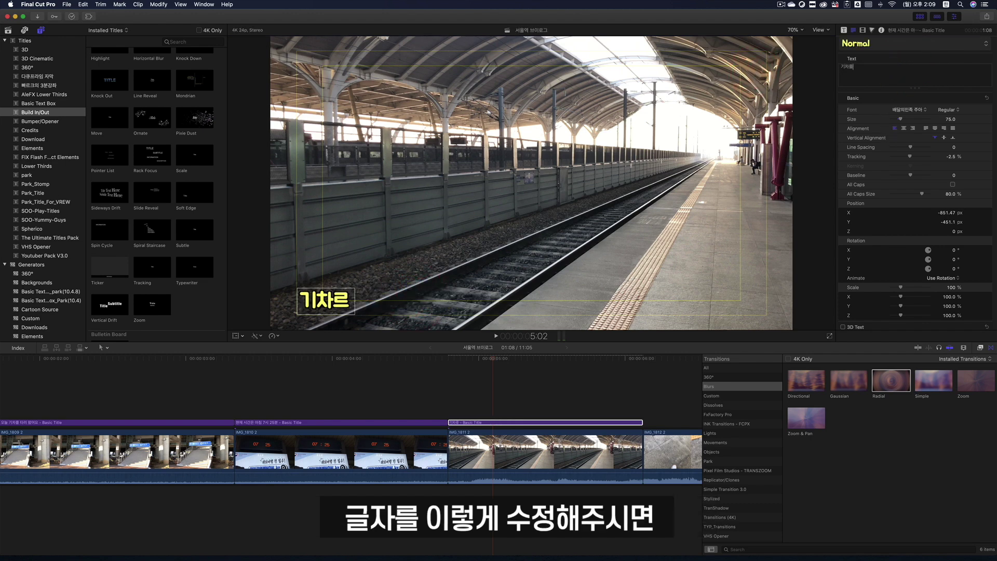
type(" 타러 가고 있습니다")
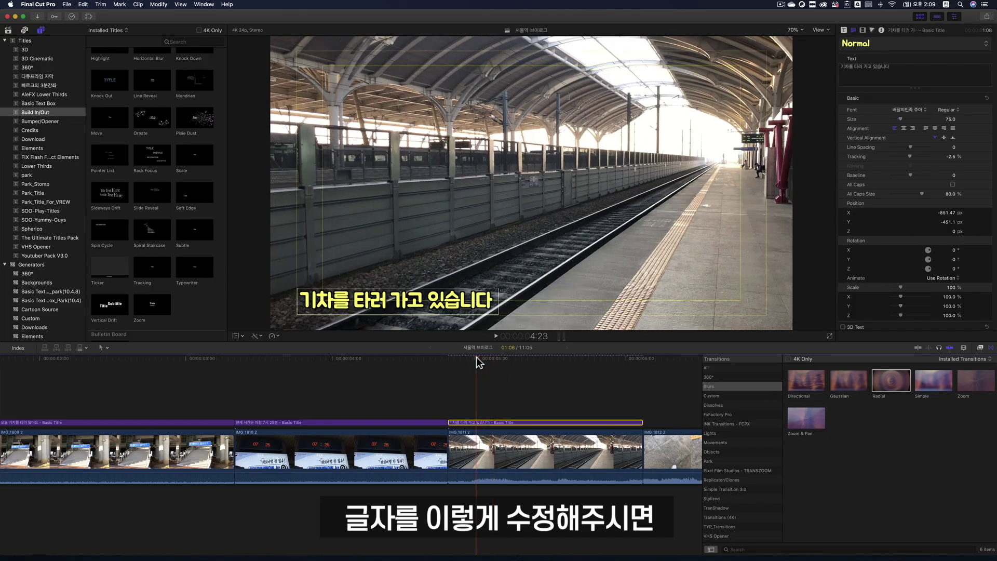
left_click(488, 360)
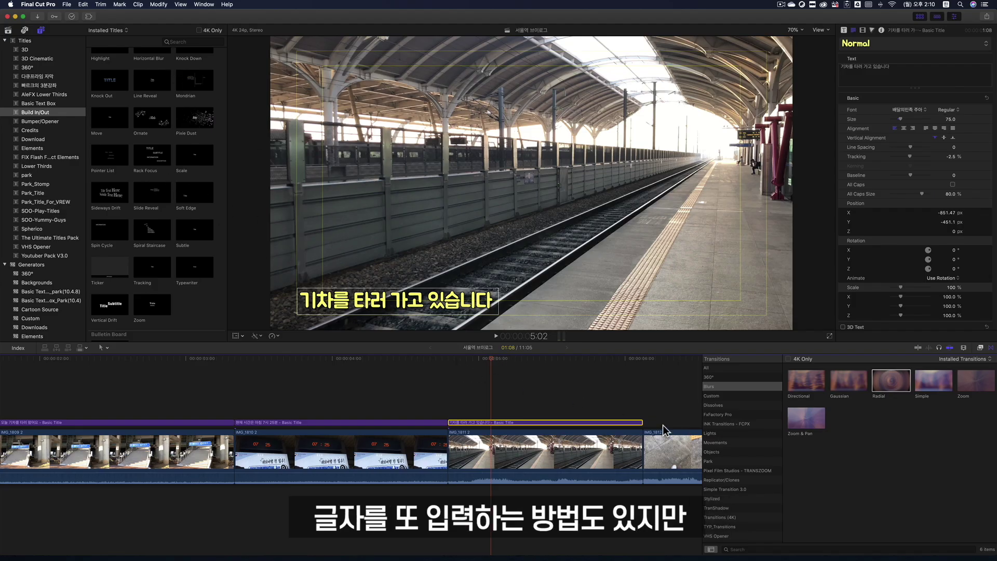
- Replace the Basic Title over IMG_1809 with the 반응형 자막 Ver.2 title from Park_Title, with the text "오늘 기차를 타러 왔어요"
left_click(31, 194)
scroll(123, 148, "up", 10)
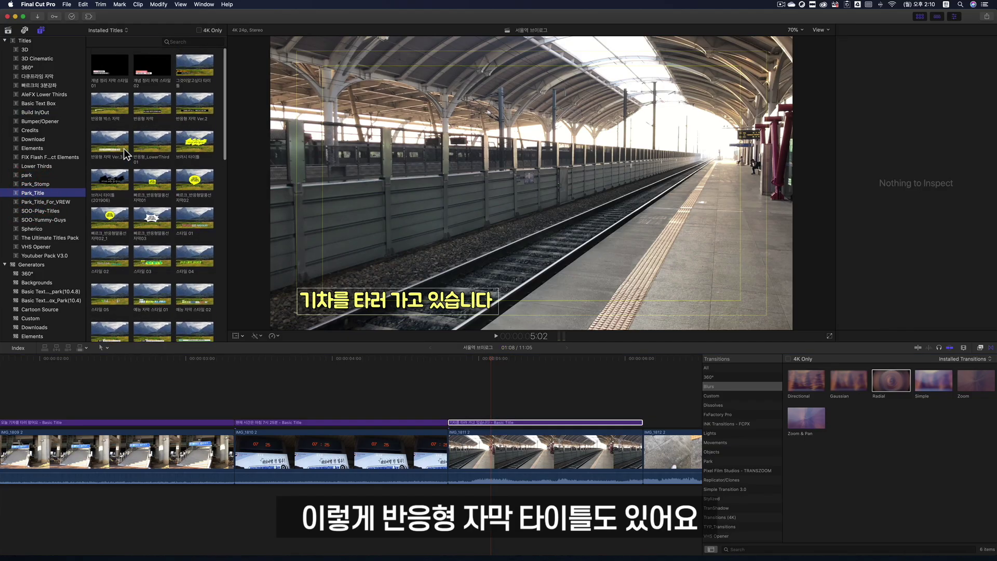
left_click(189, 108)
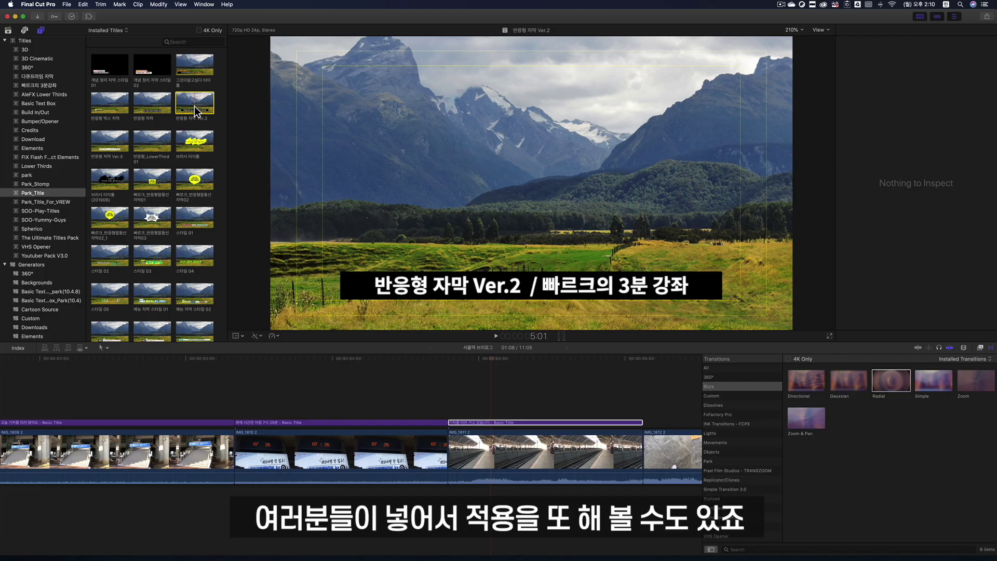
left_click_drag(195, 109, 18, 420)
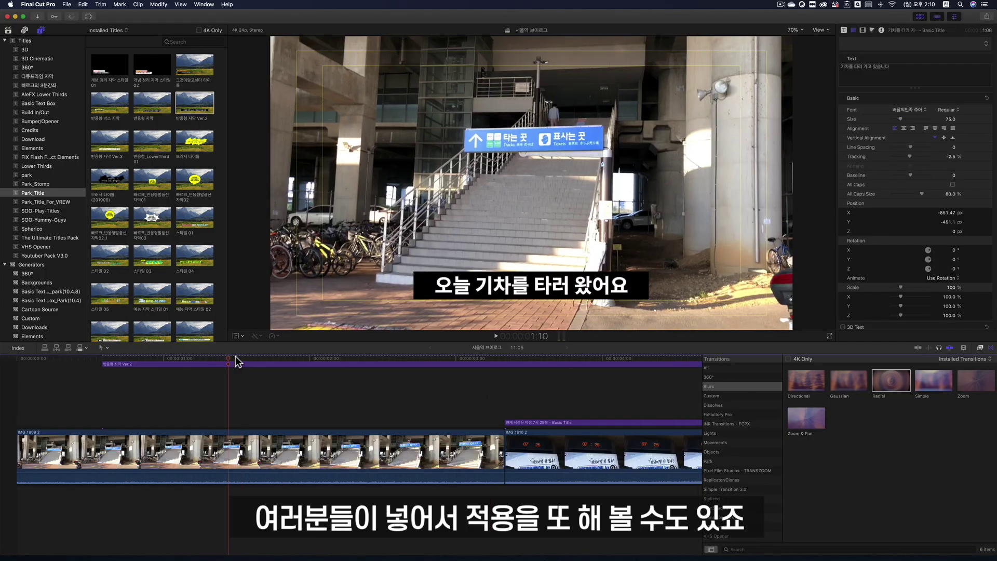
left_click(257, 362)
- Turn off Build In and Build Out for the 반응형 자막 Ver.2 title and lower its Y position to -1.8 px
left_click(566, 364)
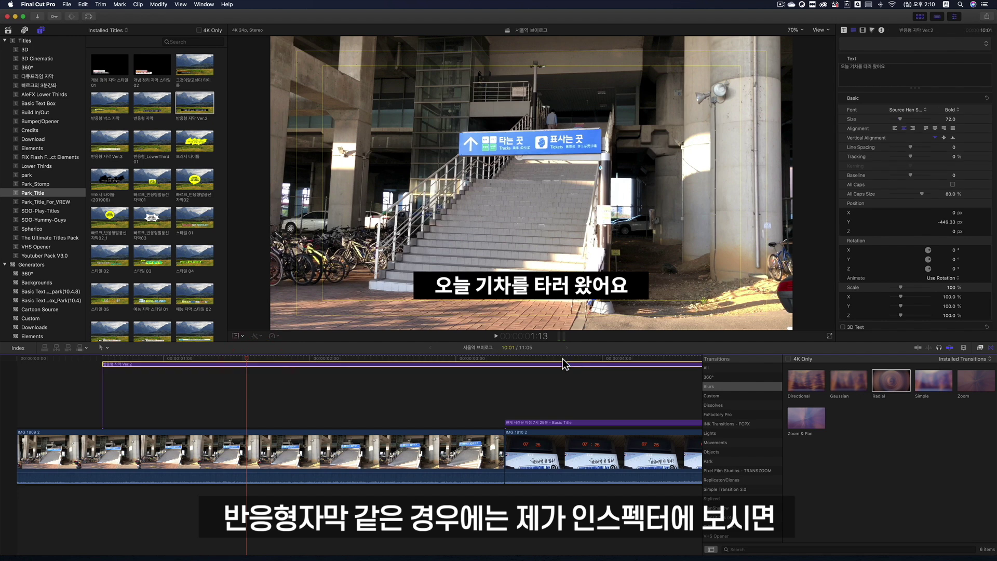
left_click(844, 31)
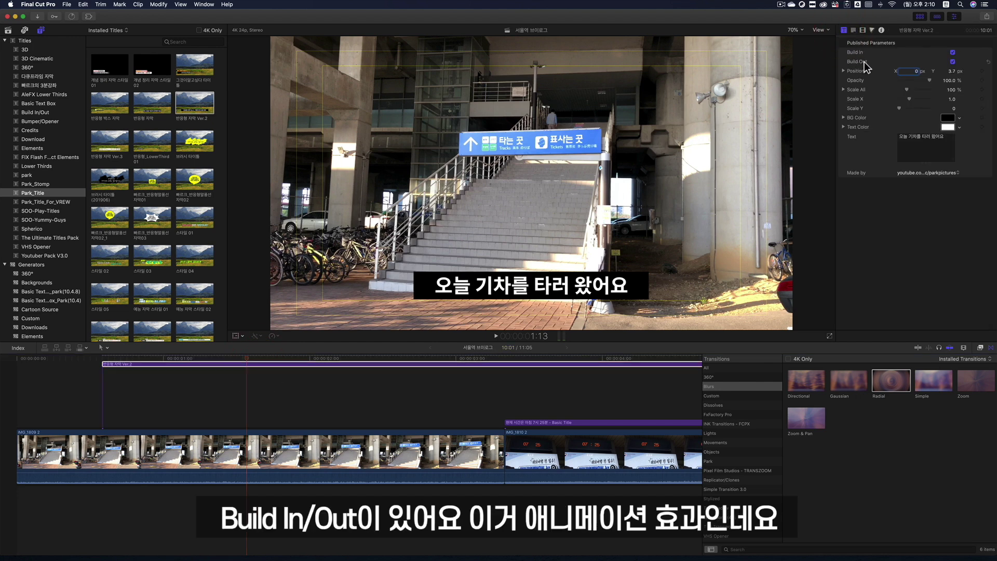
left_click(952, 52)
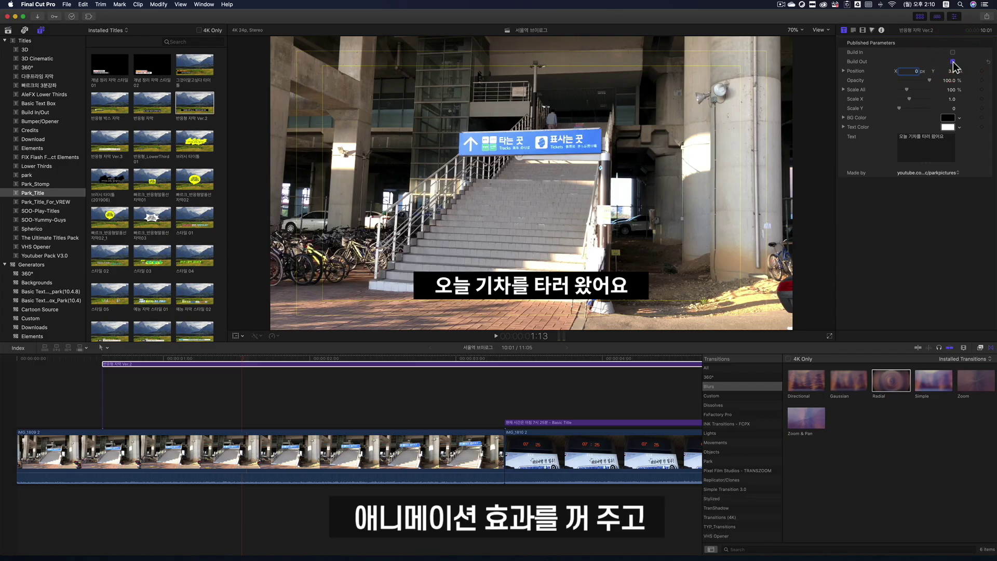
left_click(953, 62)
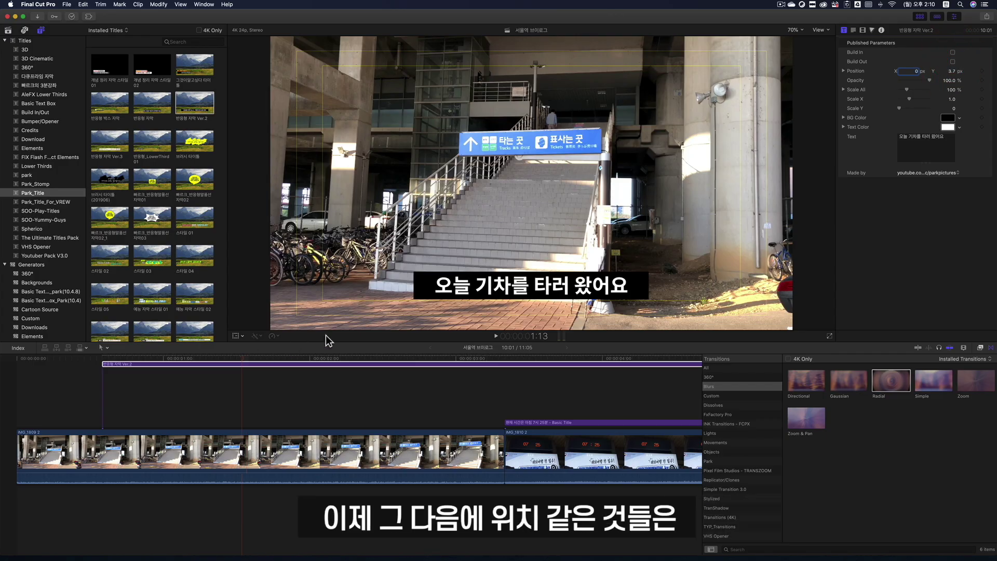
left_click_drag(952, 72, 951, 93)
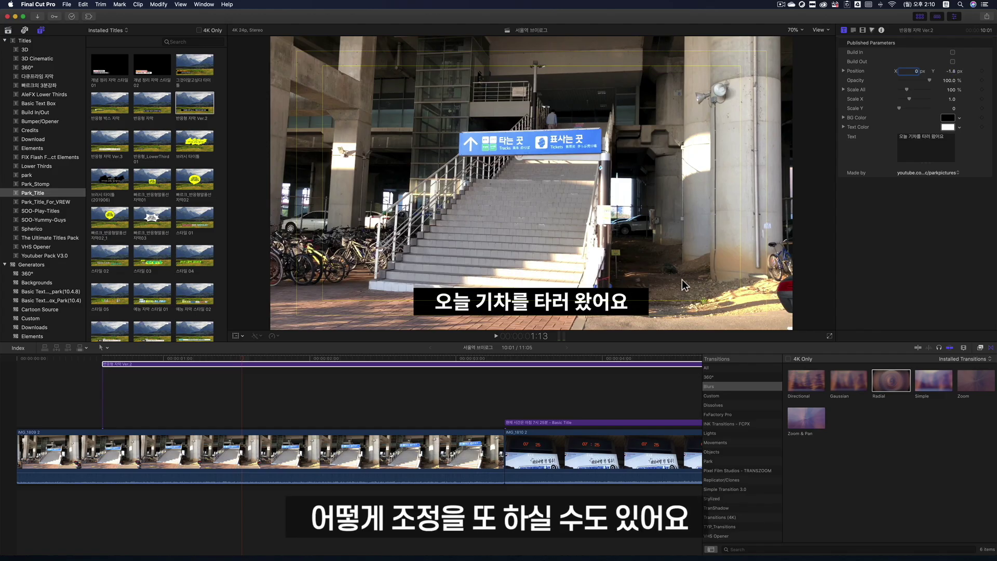
- Split the 반응형 자막 Ver.2 title at the start of IMG_1810, at 3:08, and delete the part after it
left_click(504, 358)
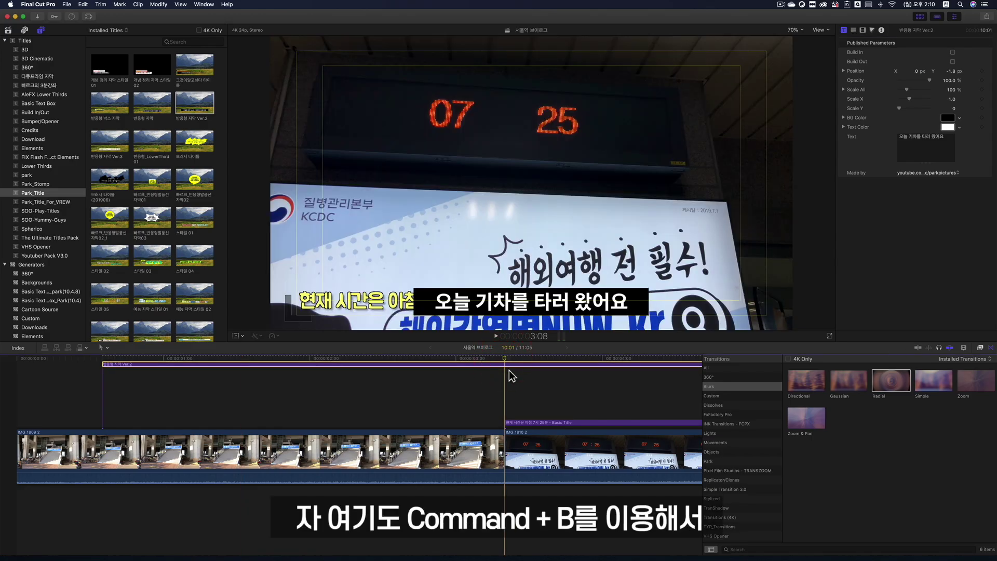
key("super+b")
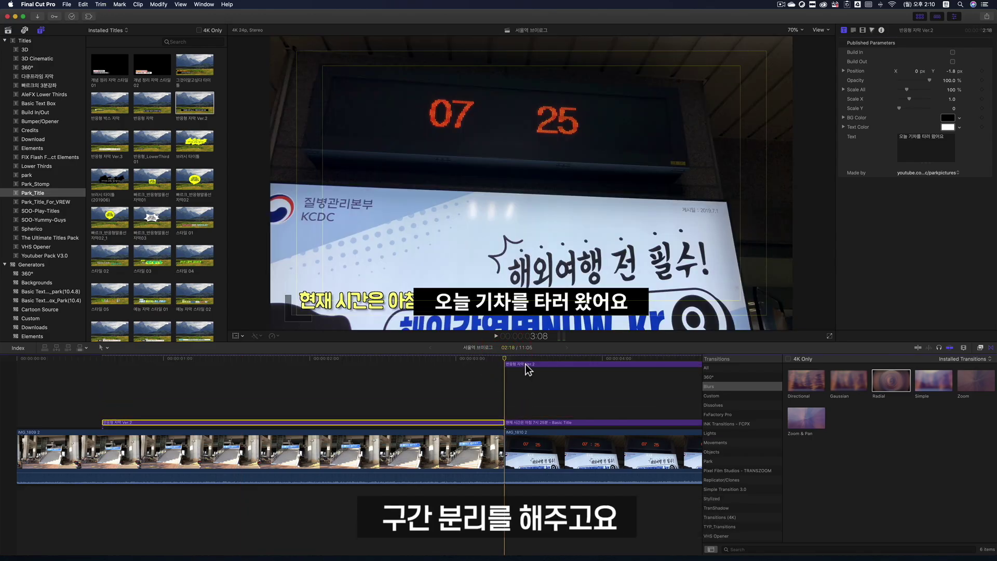
left_click(526, 367)
key("Delete")
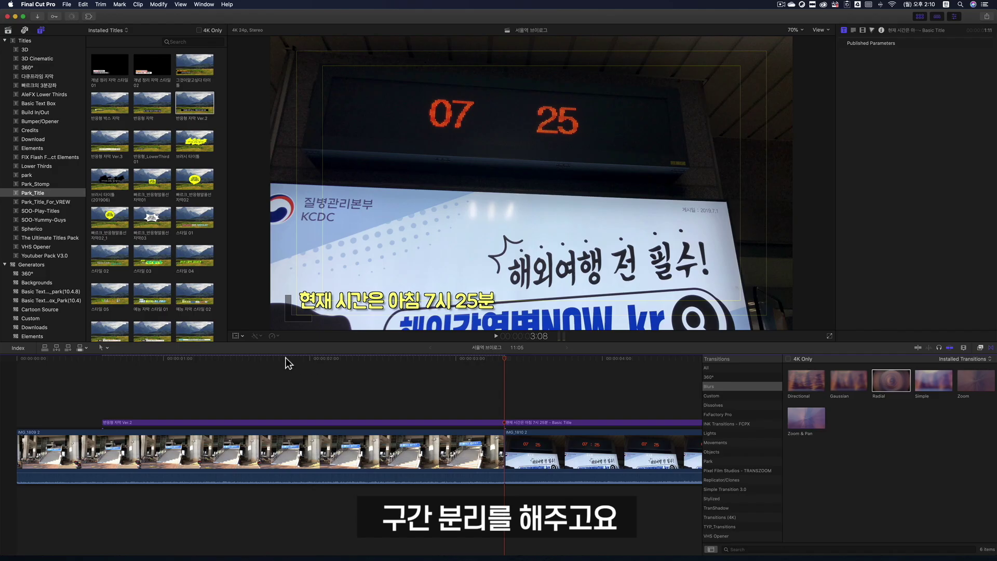
- Set the 반응형 자막 Ver.2 title's Scale All to 70% and its Y position to -4.0 px
left_click(115, 364)
left_click(158, 422)
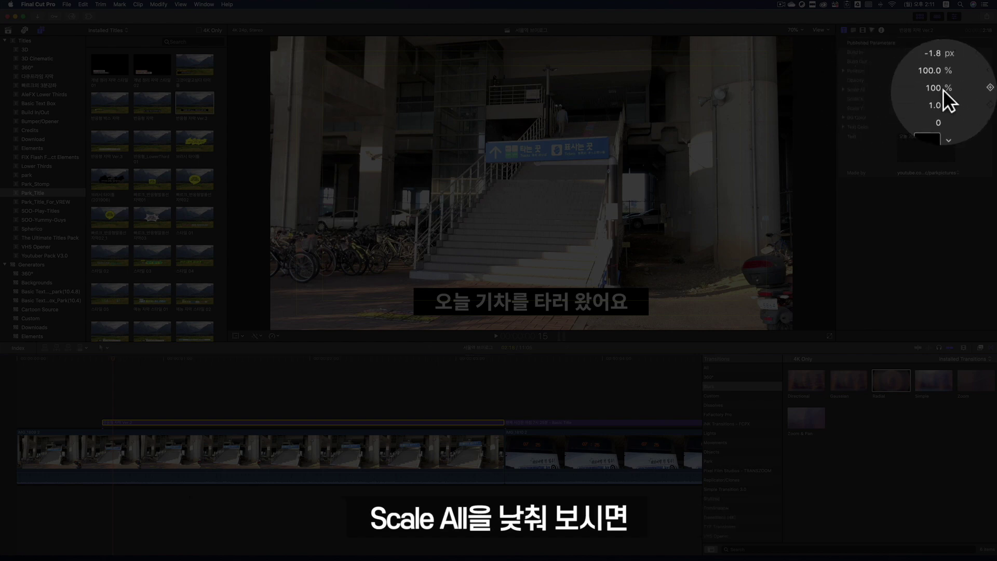
left_click_drag(907, 90, 906, 93)
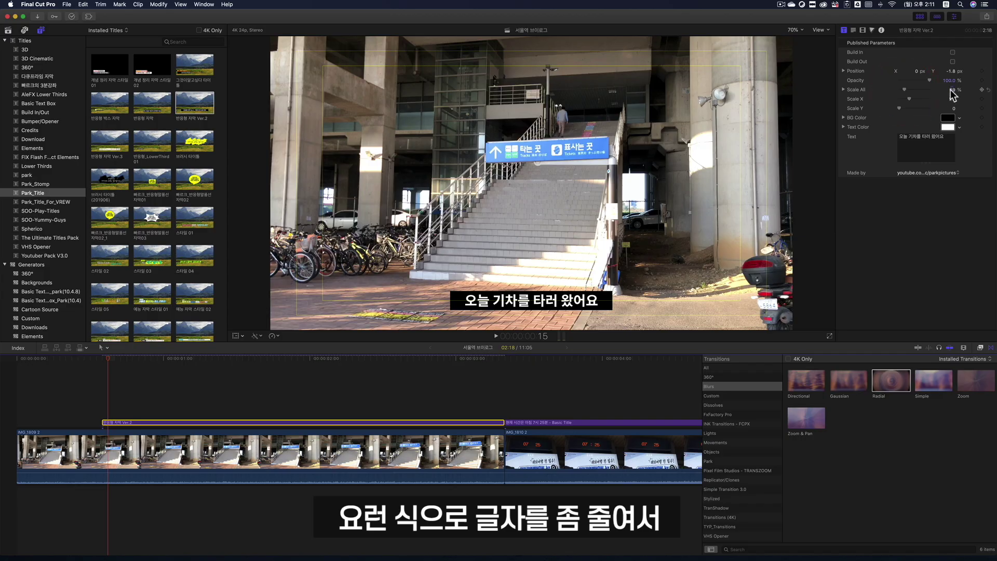
left_click(951, 91)
type("70")
key("Return")
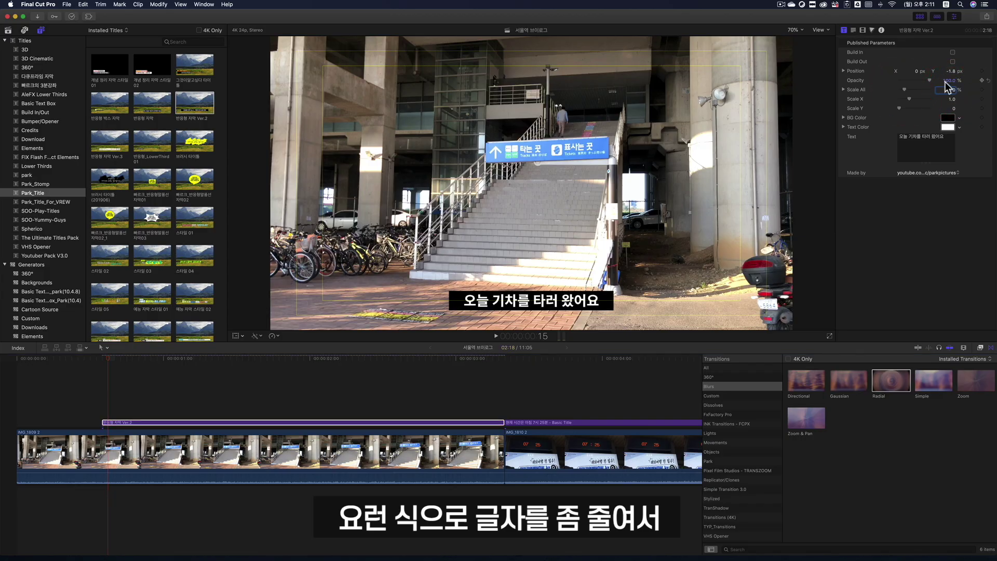
left_click_drag(951, 72, 951, 78)
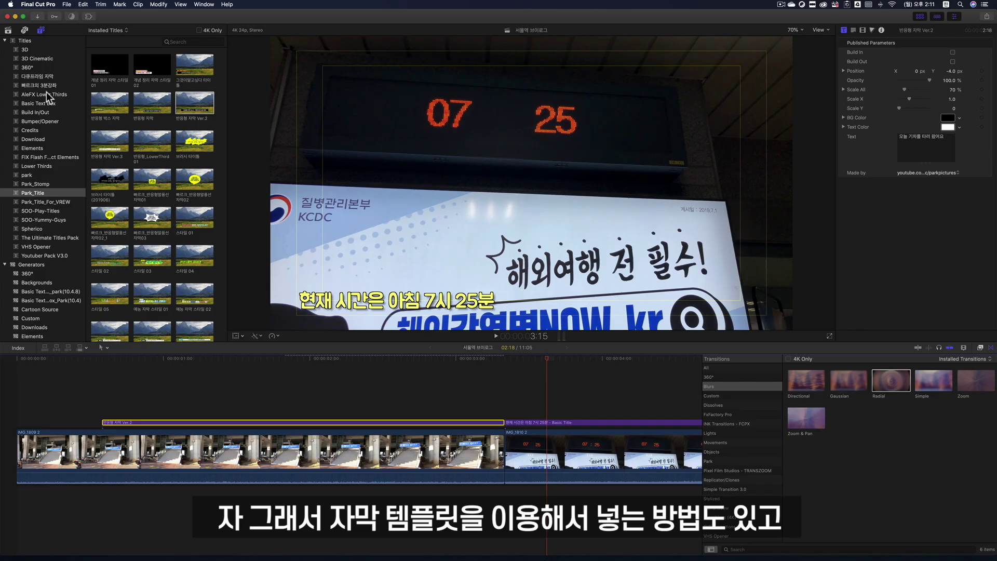
- Add the Zoom title from the Build In/Out category above the existing title at the start of IMG_1810
left_click(36, 111)
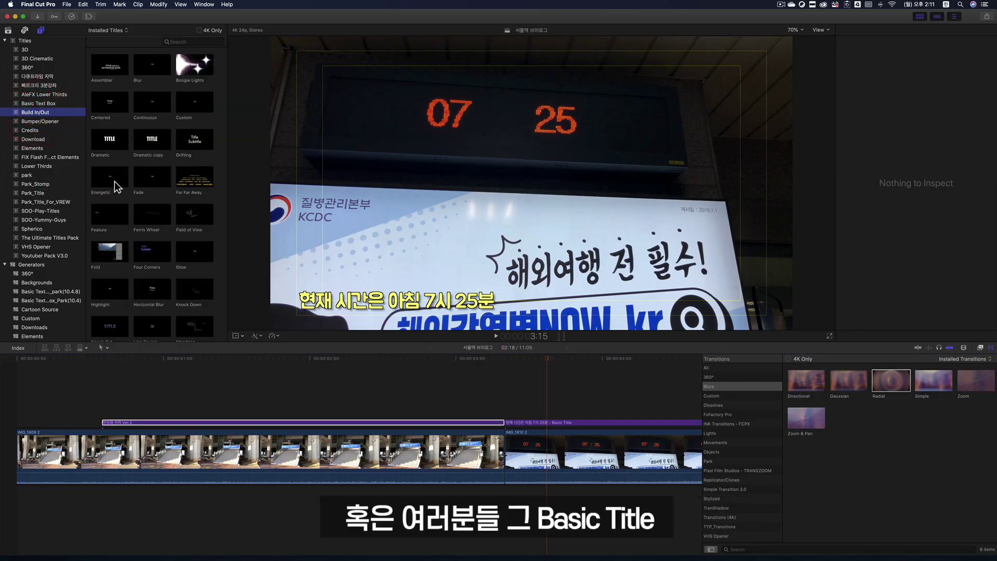
scroll(115, 182, "down", 5)
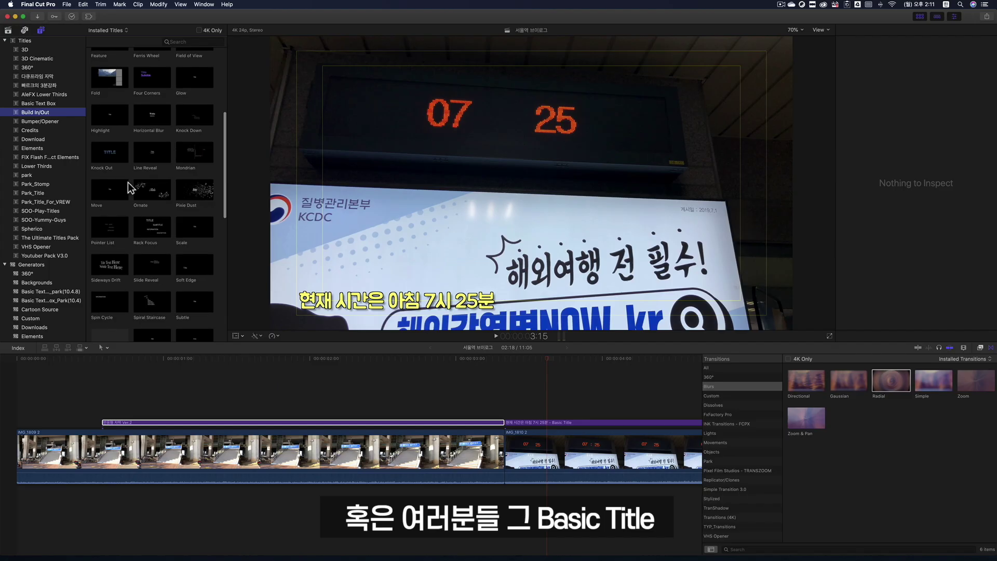
scroll(130, 187, "down", 5)
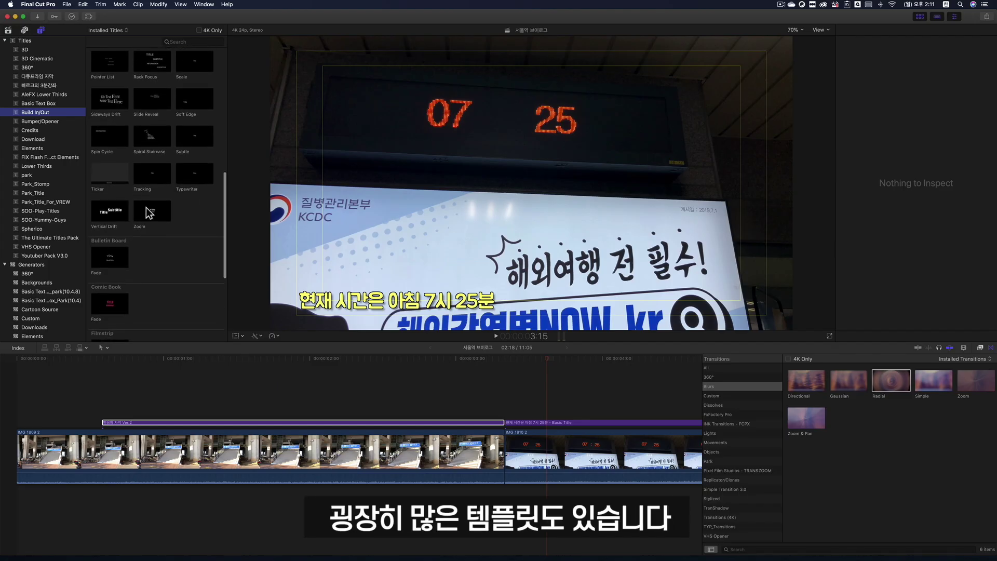
left_click(150, 213)
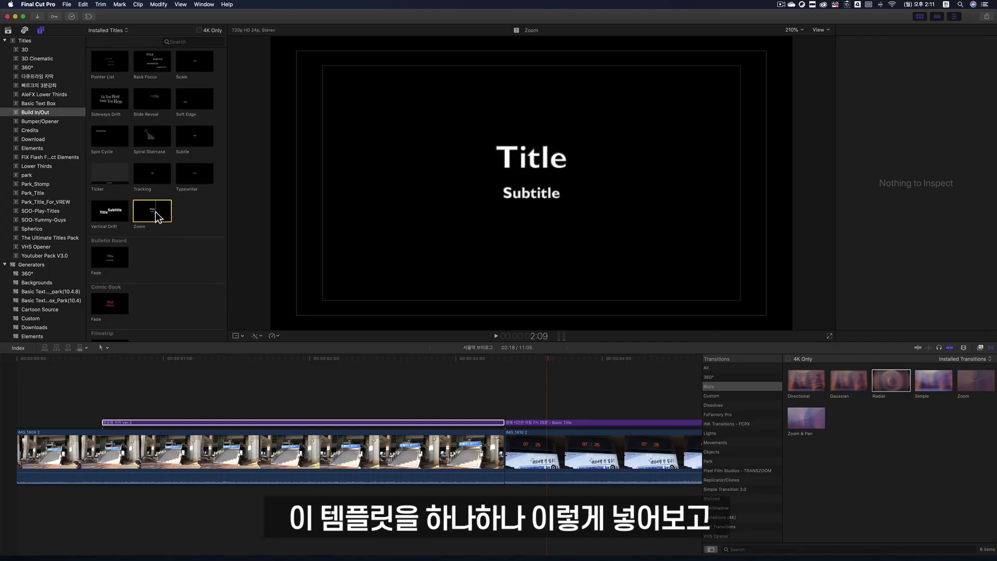
left_click_drag(151, 217, 507, 408)
left_click(564, 412)
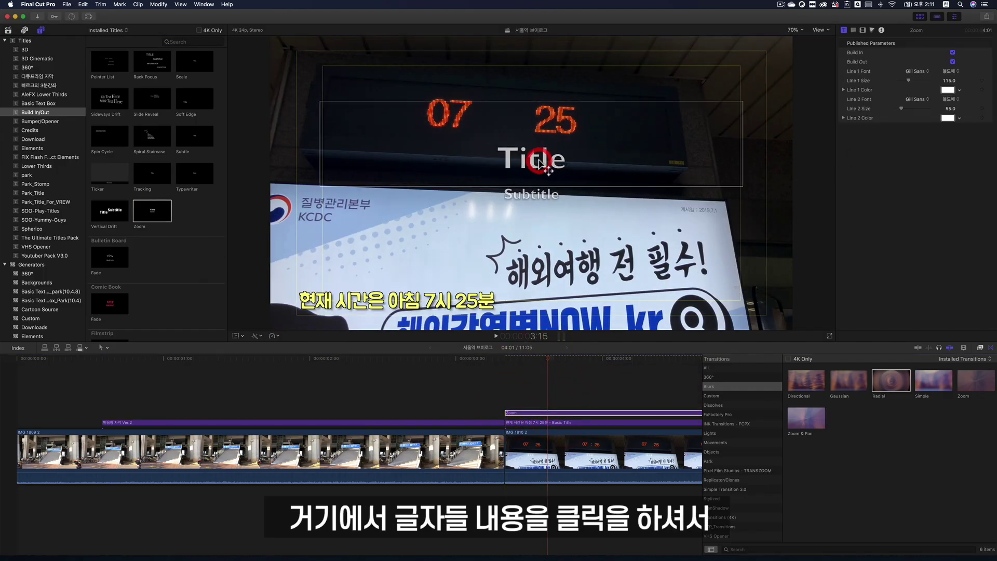
- Change the Zoom title's main line to "제목" and play the title from its start
left_click(852, 30)
left_click(865, 69)
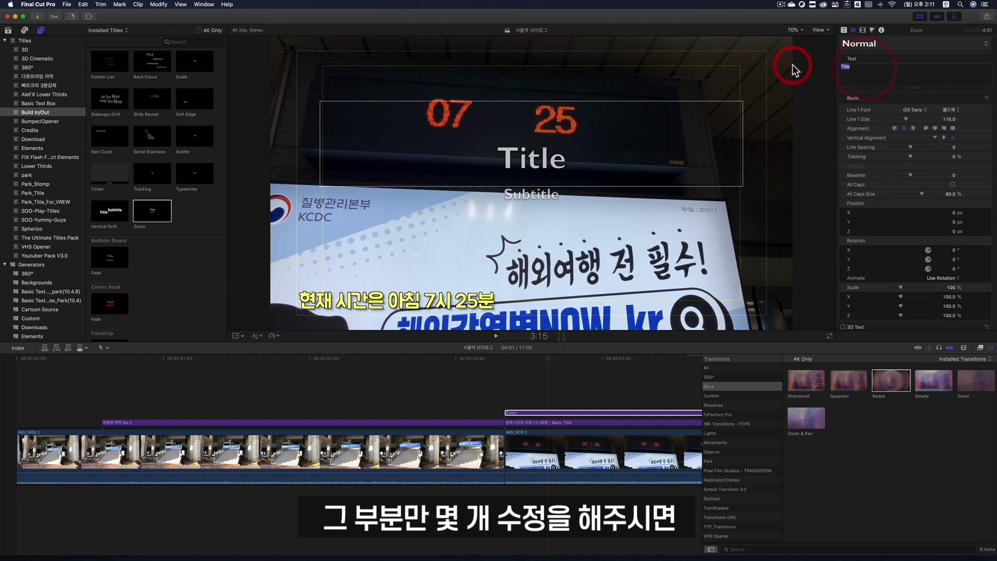
type("제목")
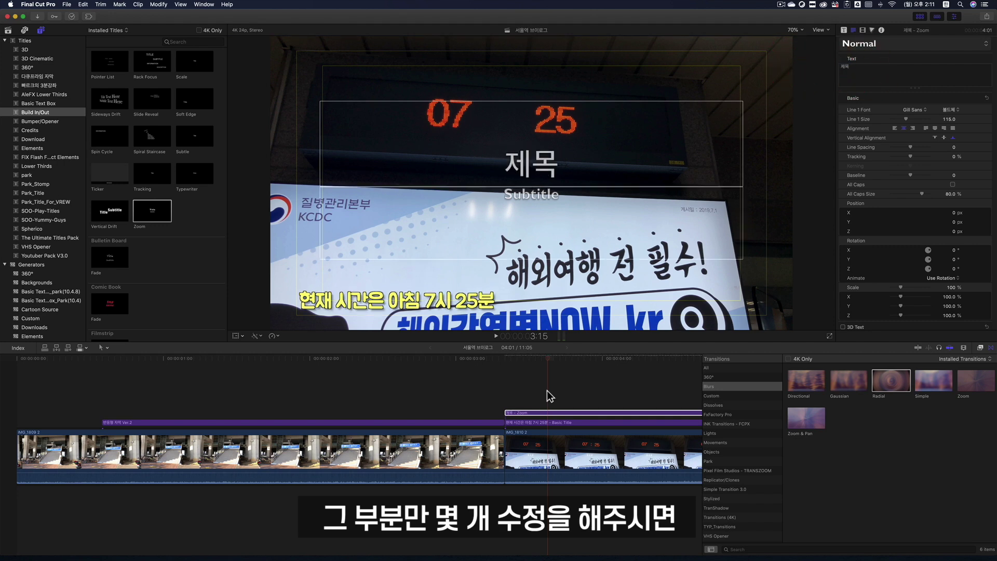
left_click(504, 357)
key("space")
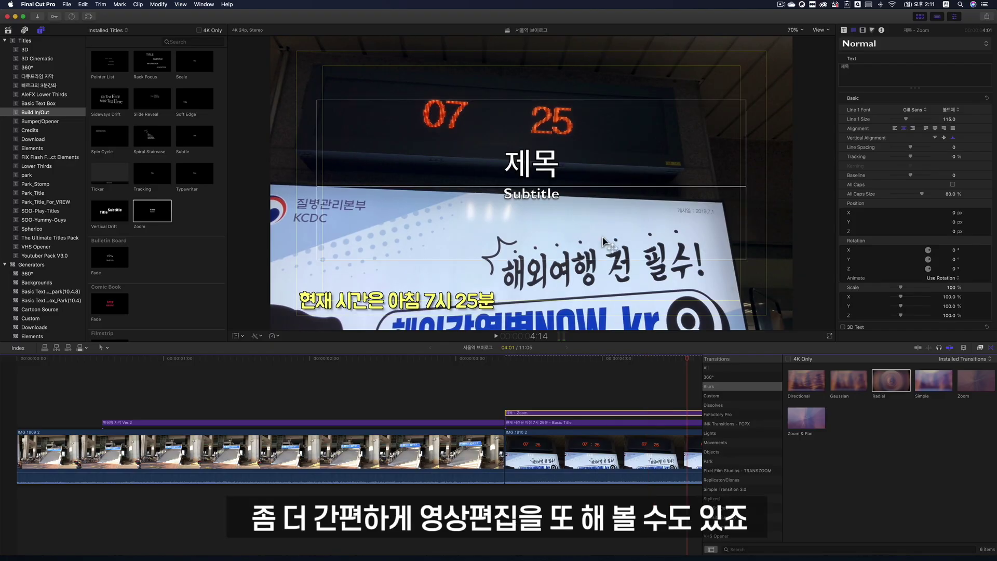
- Delete the Zoom title above the IMG_1810 clip
left_click(536, 413)
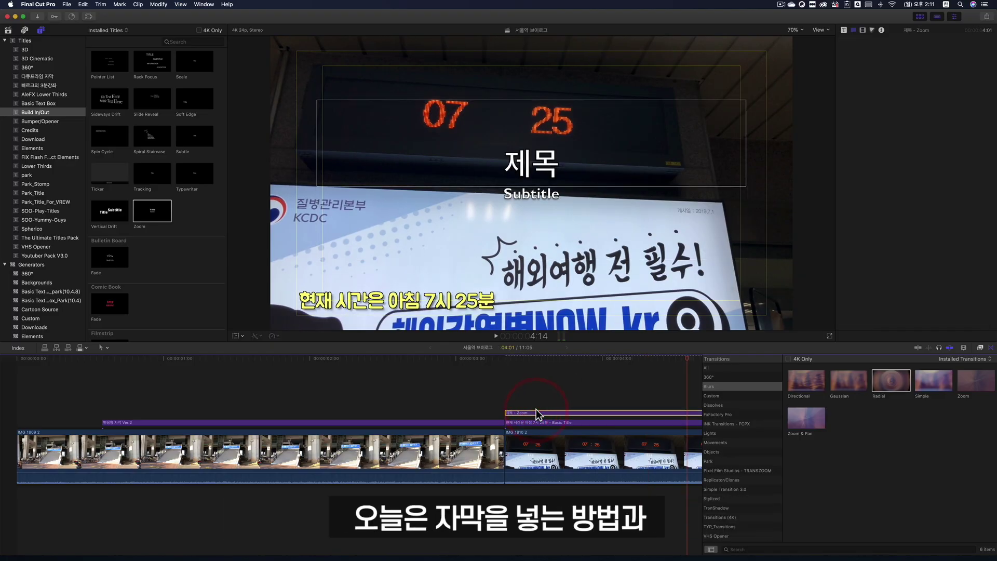
key("Delete")
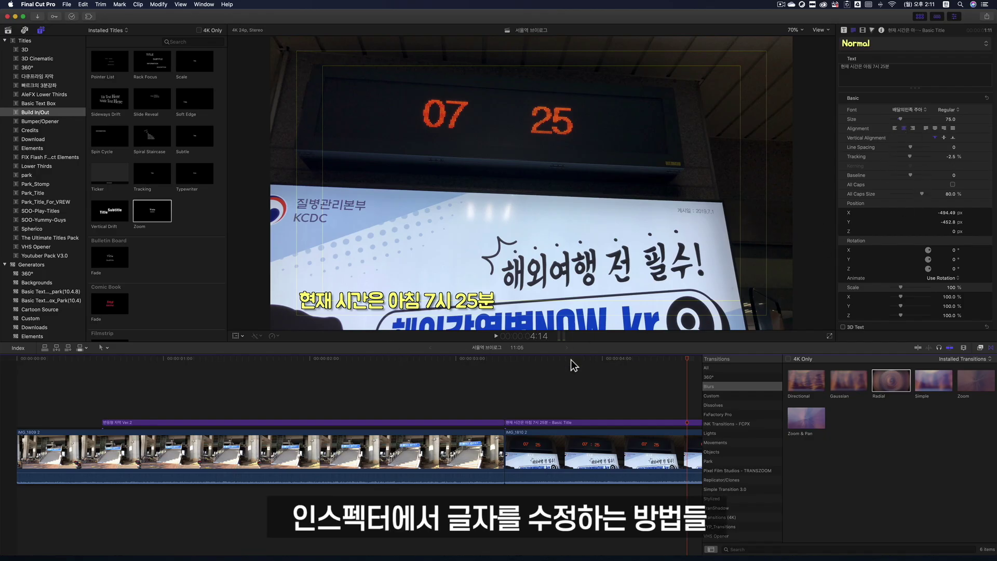
- Review the saved text style presets available for the title over IMG_1810, leaving its style as it is
left_click(883, 45)
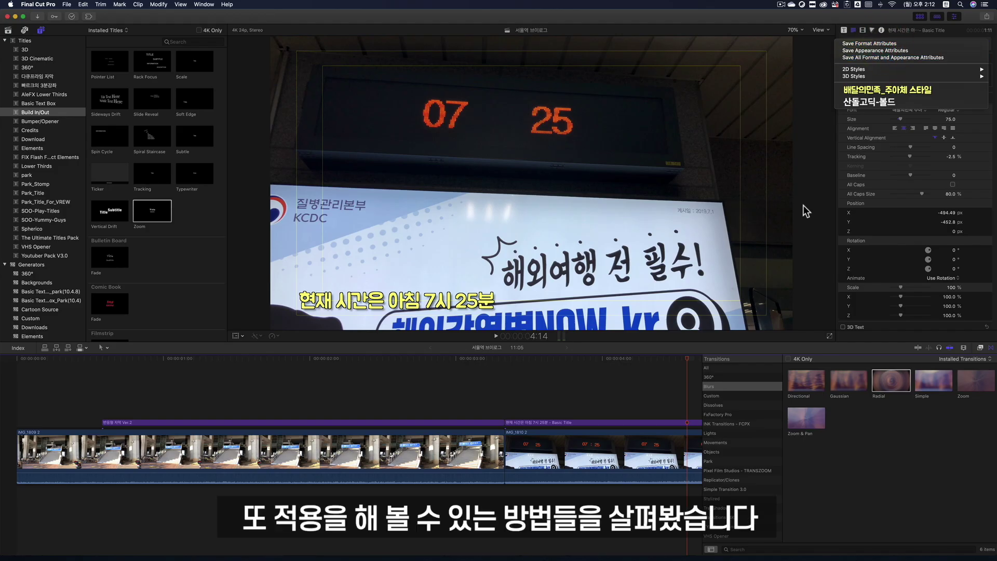
left_click(668, 391)
scroll(668, 391, "right", 10)
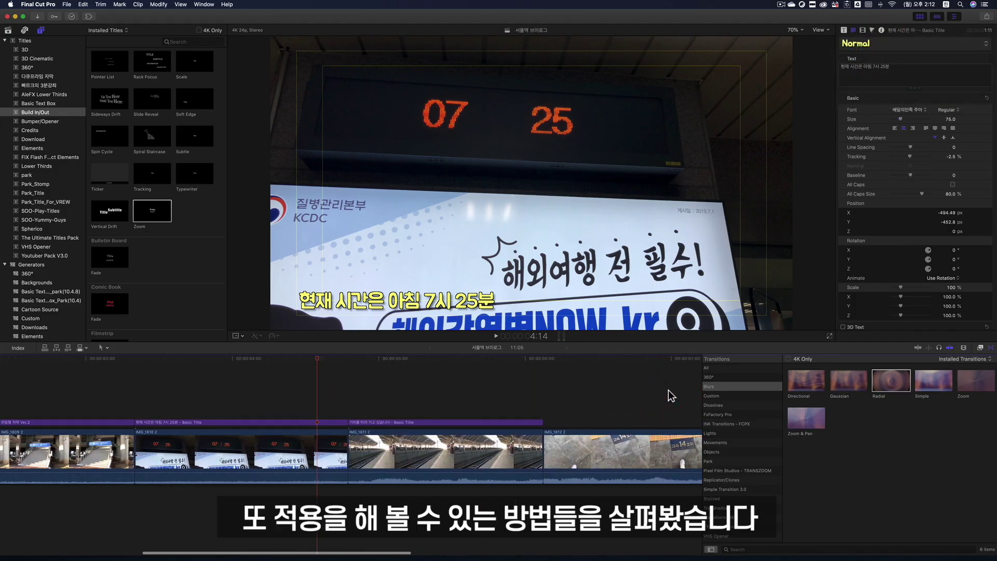